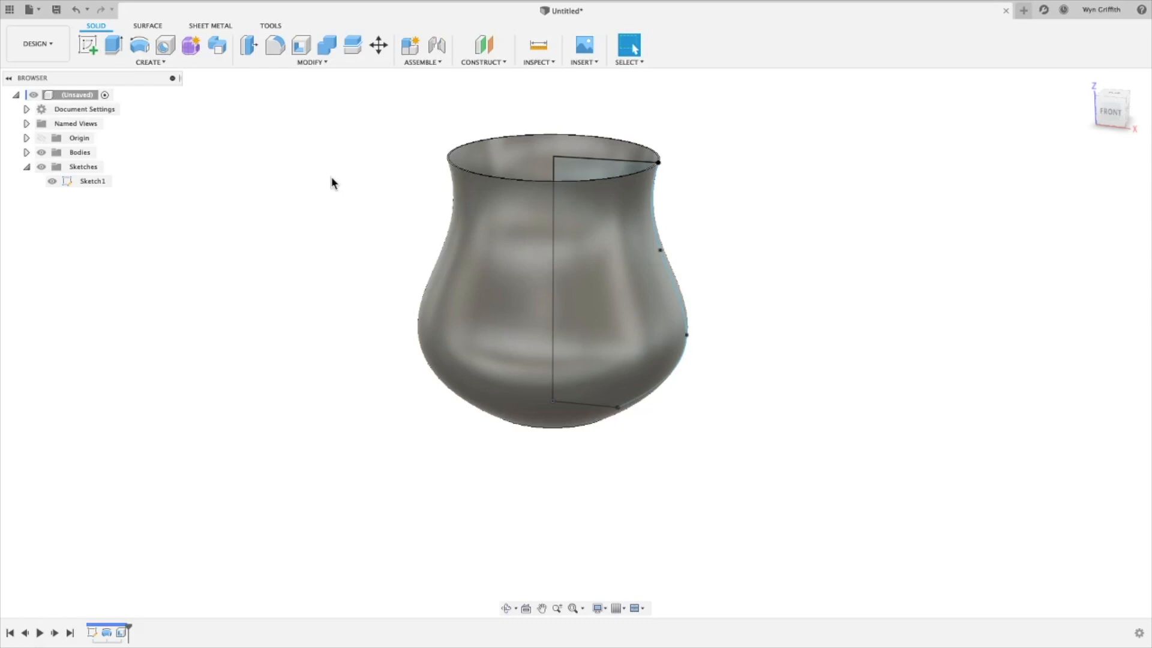
# Step: Examine the vase's overall shape, its open rim and its base, both close up and from a distance
pyautogui.scroll(3, 522, 120)
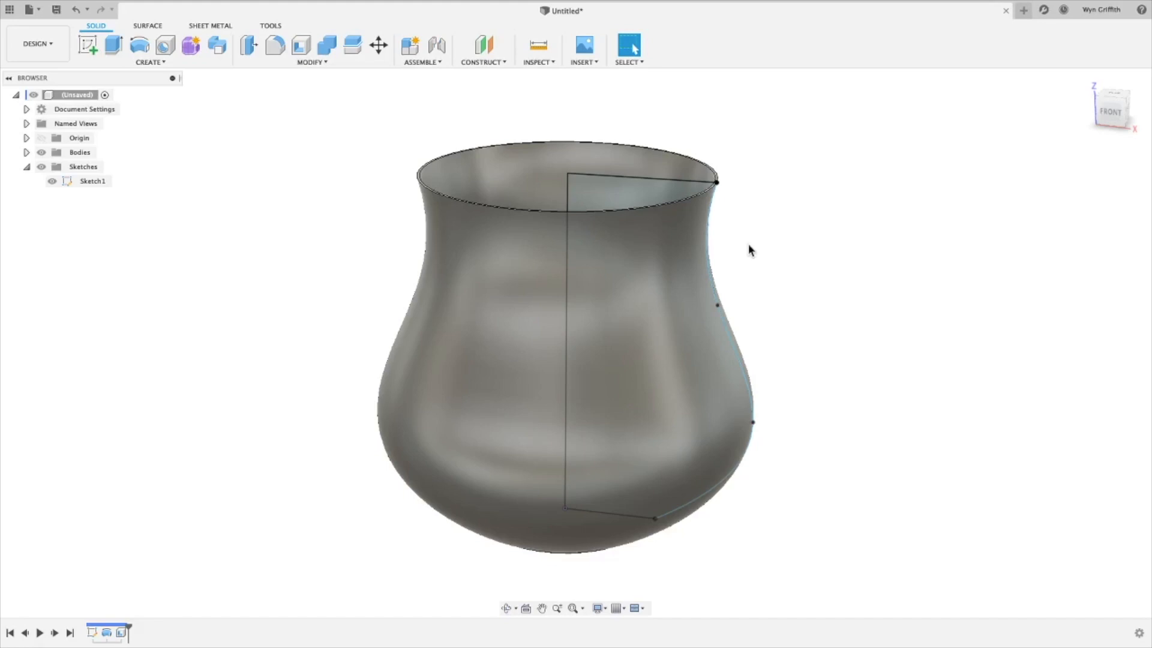
pyautogui.scroll(-8, 750, 251)
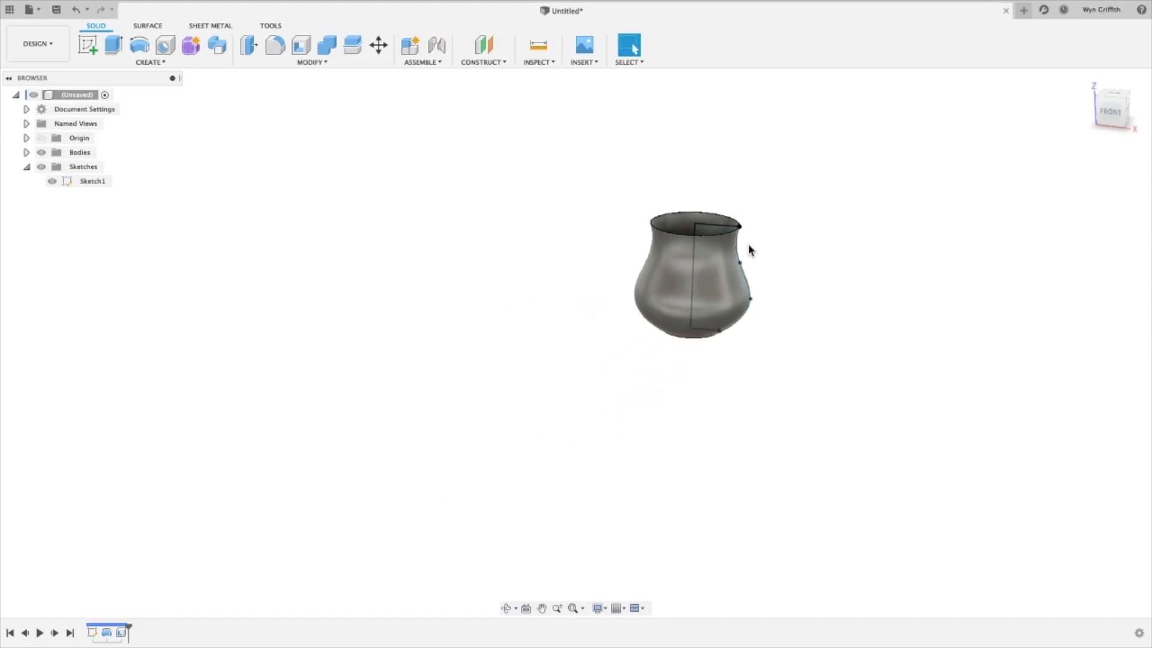
pyautogui.scroll(8, 750, 250)
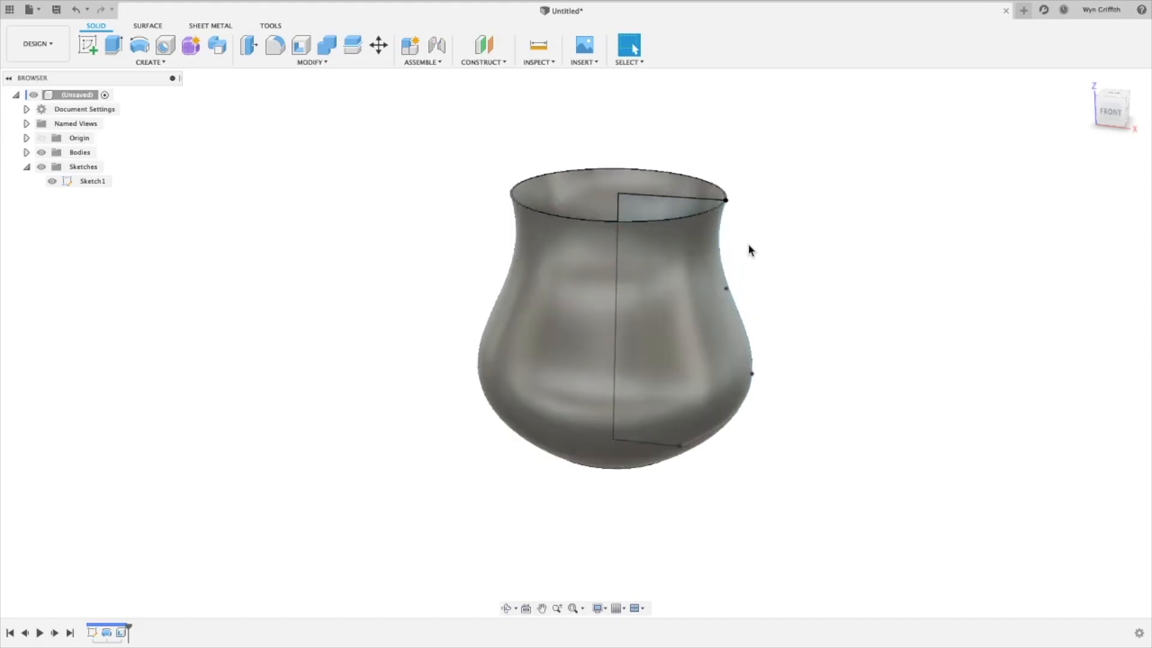
pyautogui.scroll(-3, 750, 251)
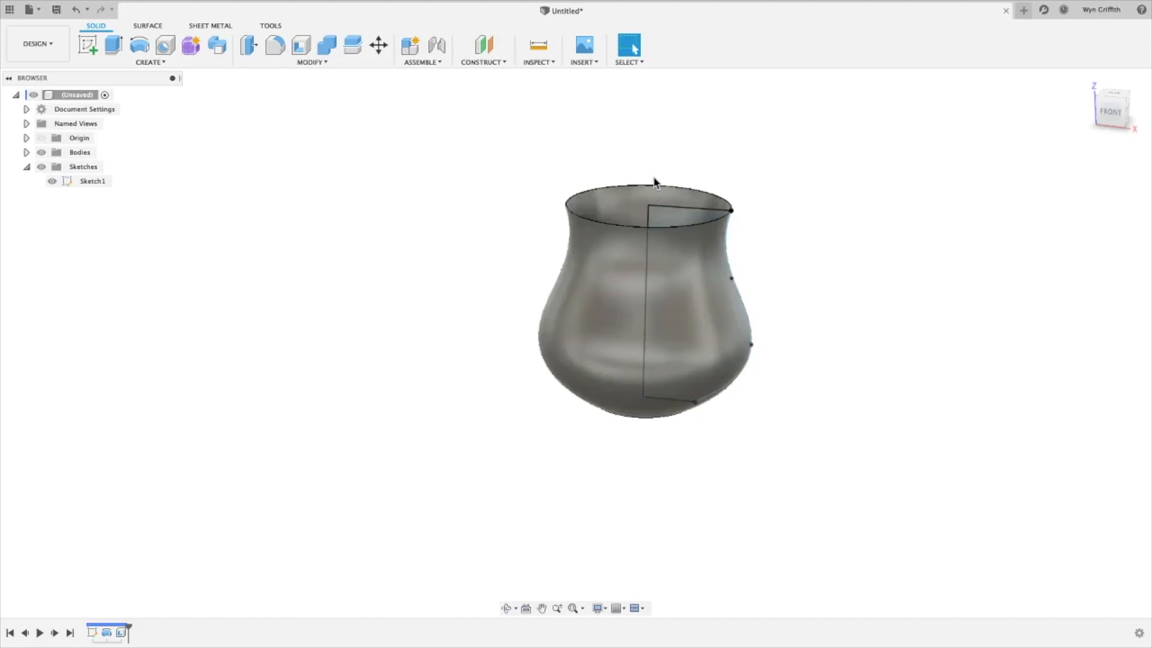
pyautogui.scroll(5, 654, 182)
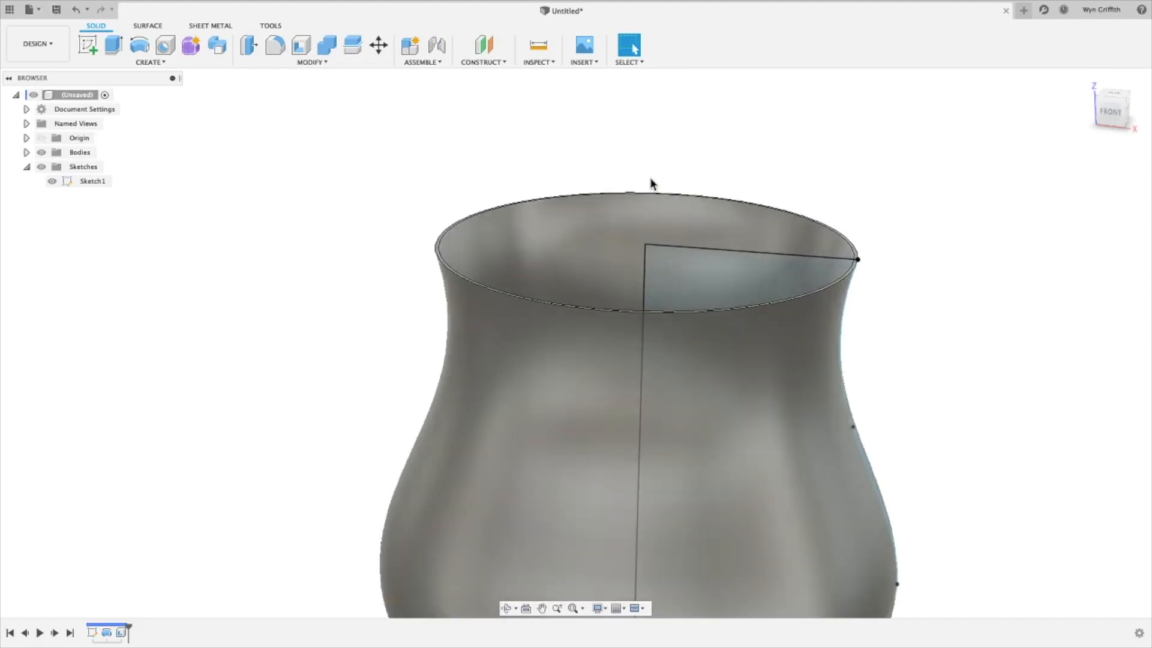
pyautogui.scroll(5, 653, 183)
pyautogui.scroll(-10, 652, 183)
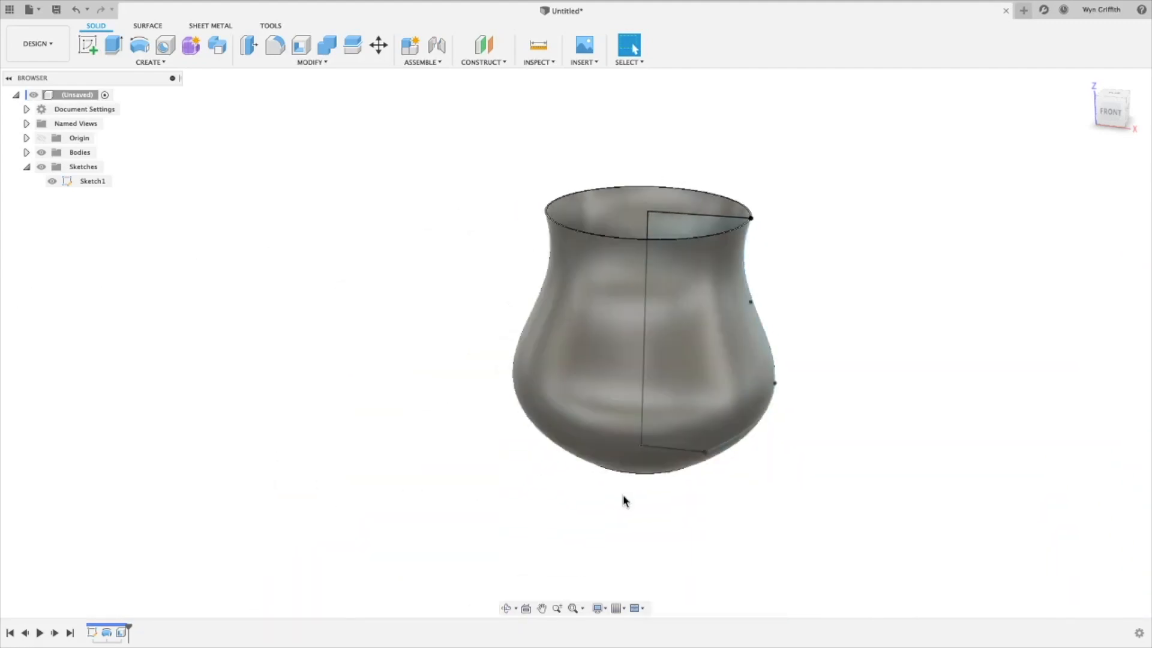
pyautogui.scroll(3, 648, 484)
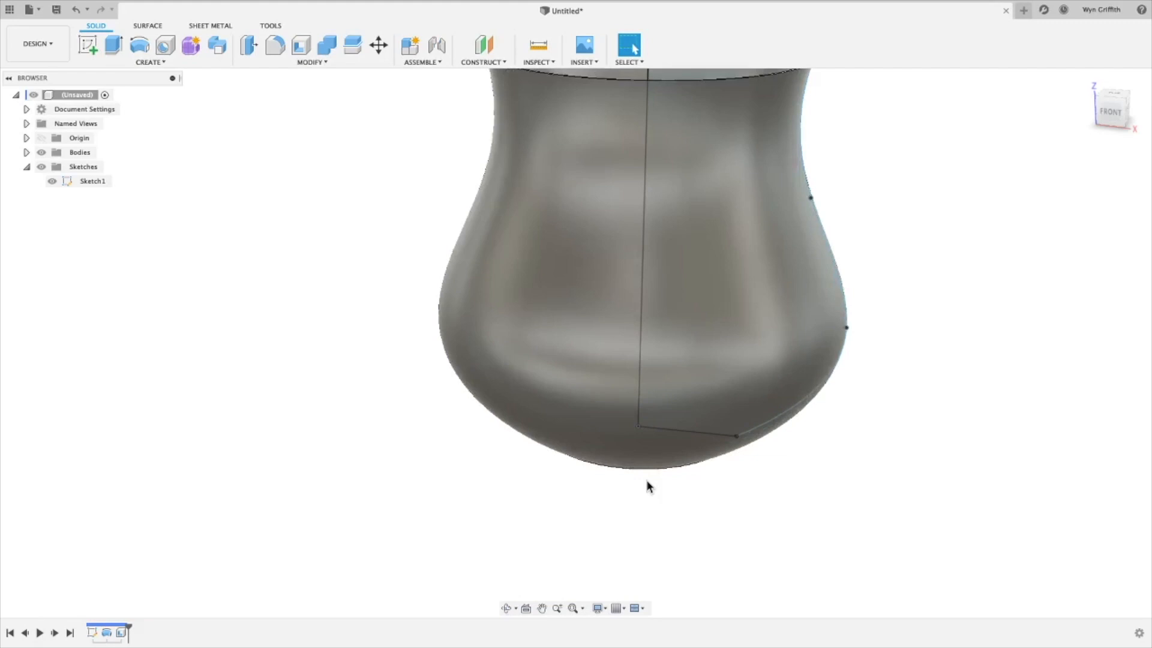
pyautogui.scroll(8, 648, 485)
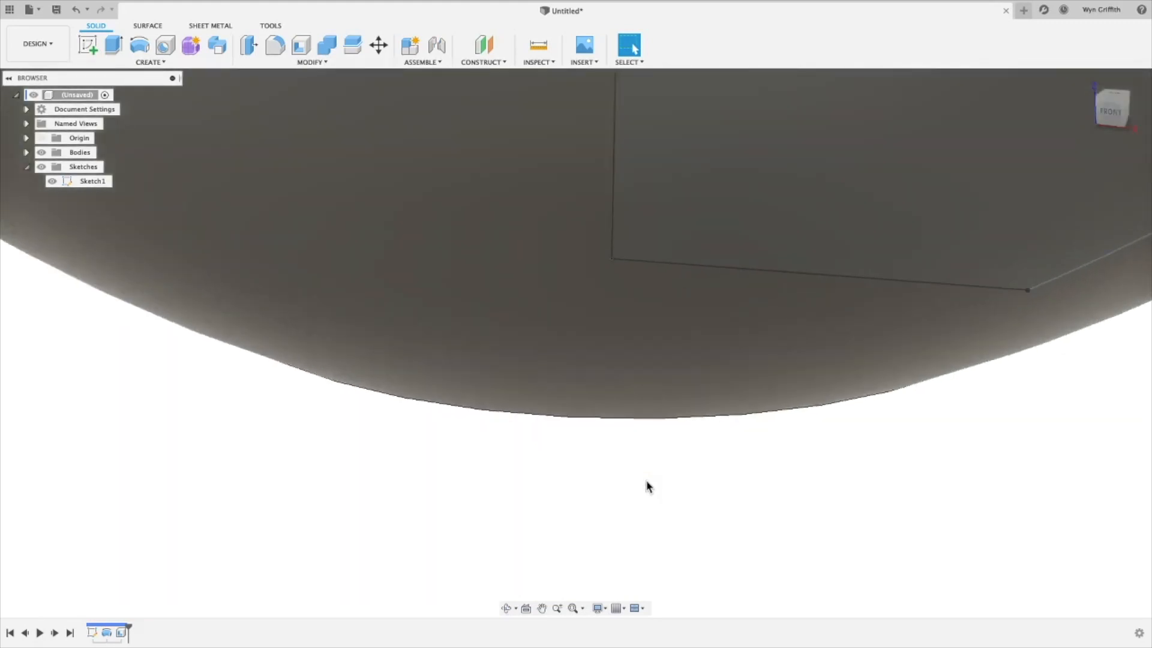
pyautogui.scroll(-10, 648, 486)
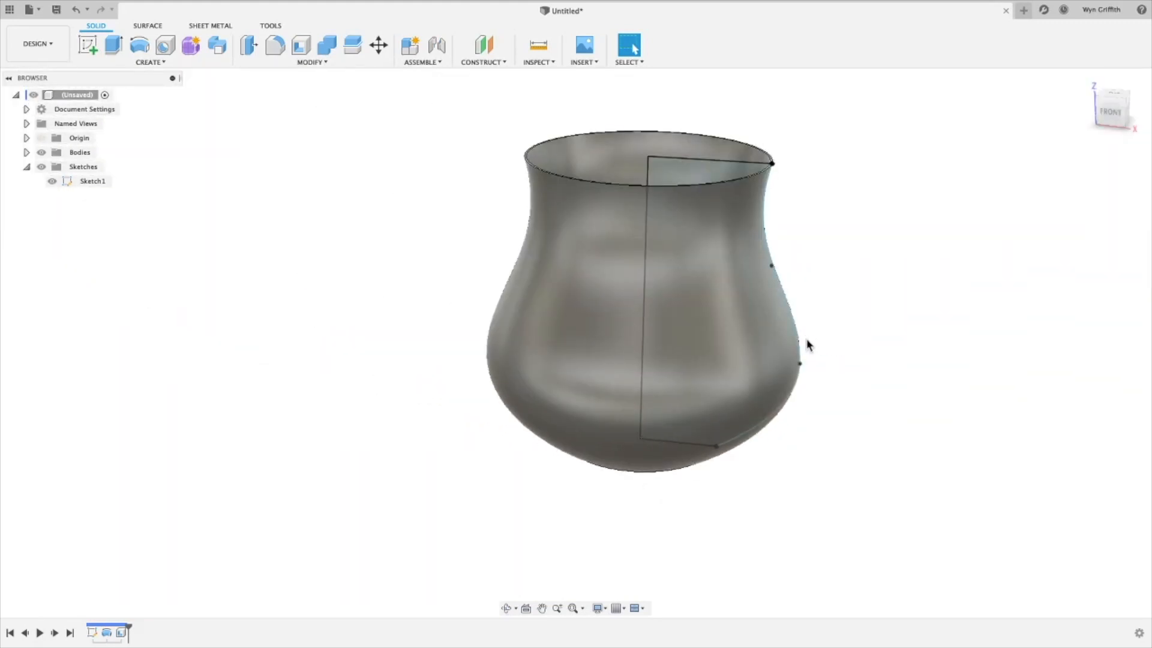
# Step: Examine the curved side walls of the vase on both sides at close range and return to the whole model
pyautogui.scroll(6, 808, 345)
pyautogui.scroll(-7, 808, 345)
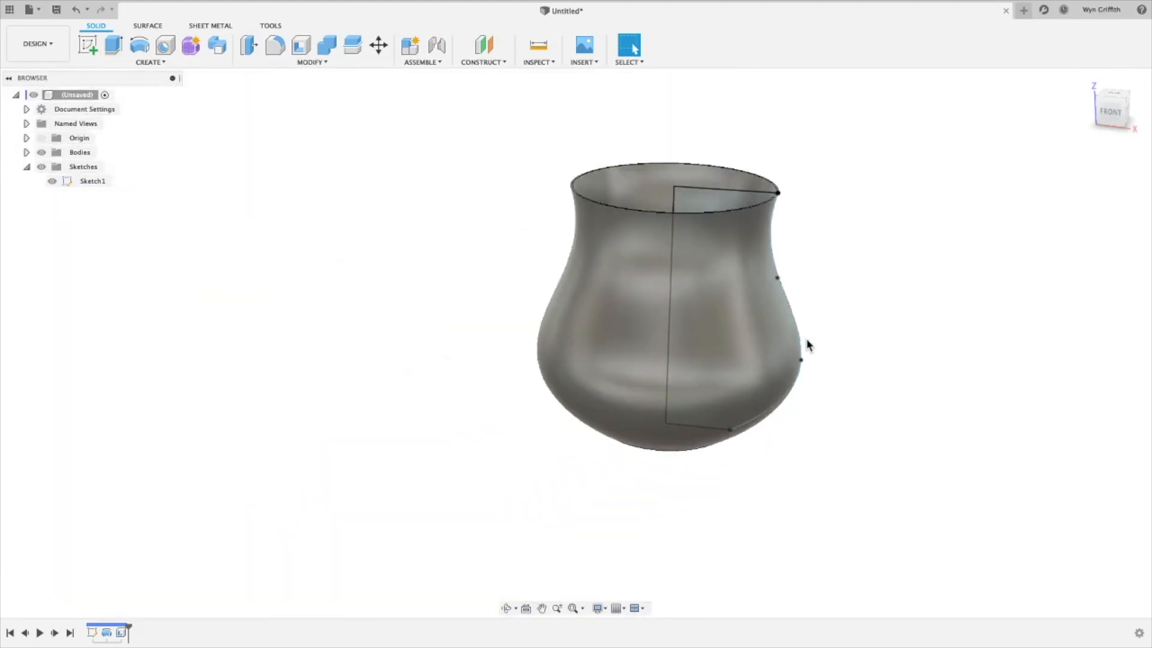
pyautogui.scroll(7, 807, 345)
pyautogui.scroll(-3, 808, 345)
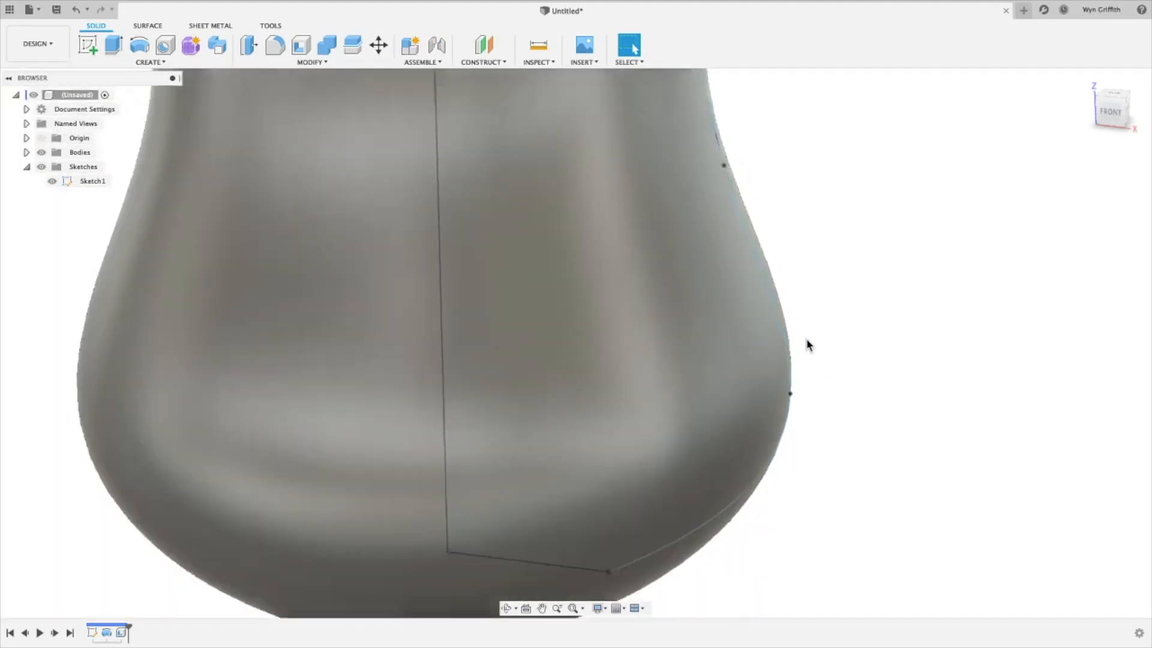
pyautogui.scroll(-5, 298, 270)
pyautogui.scroll(8, 367, 306)
pyautogui.scroll(-2, 368, 306)
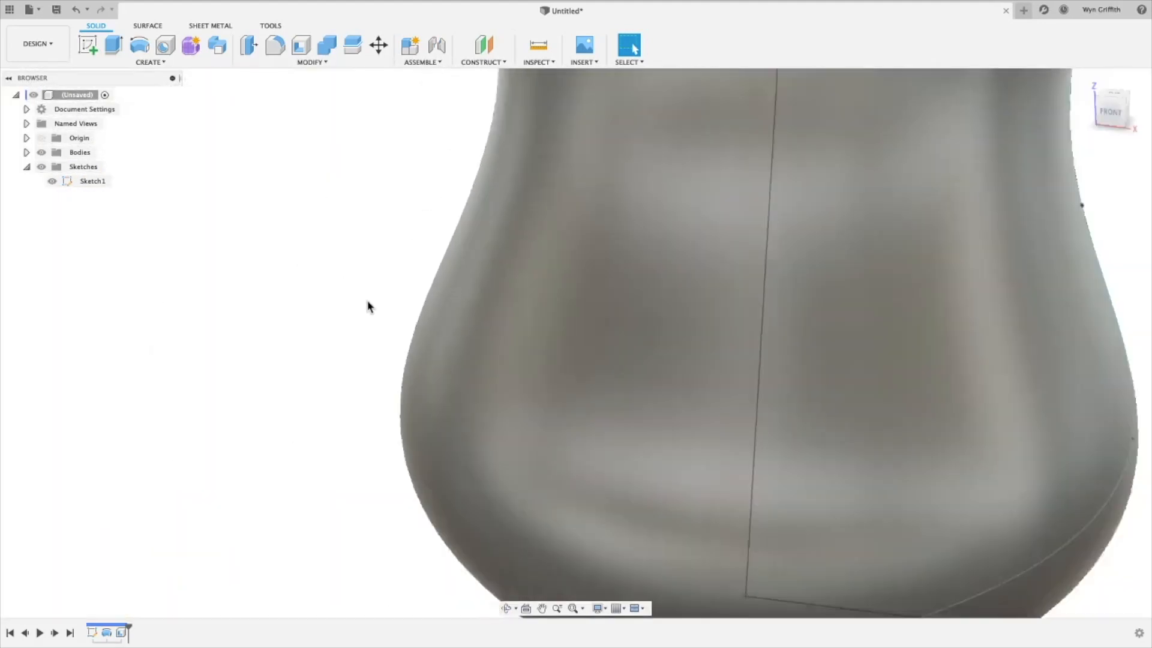
pyautogui.scroll(-4, 830, 375)
pyautogui.scroll(8, 830, 350)
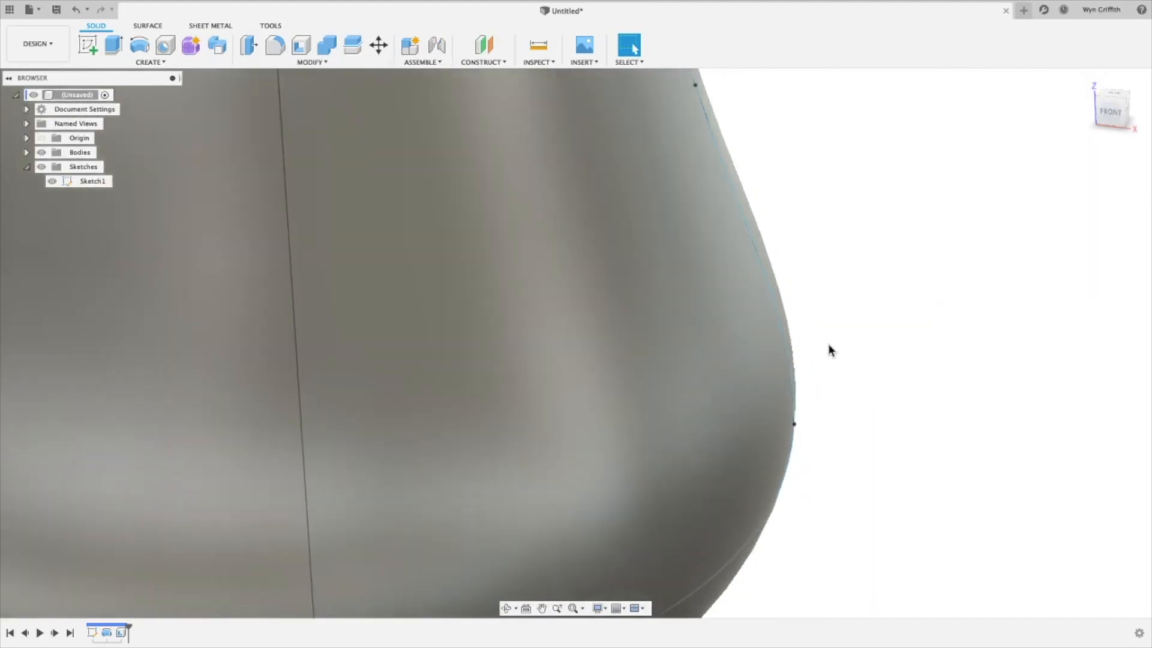
pyautogui.scroll(-6, 828, 347)
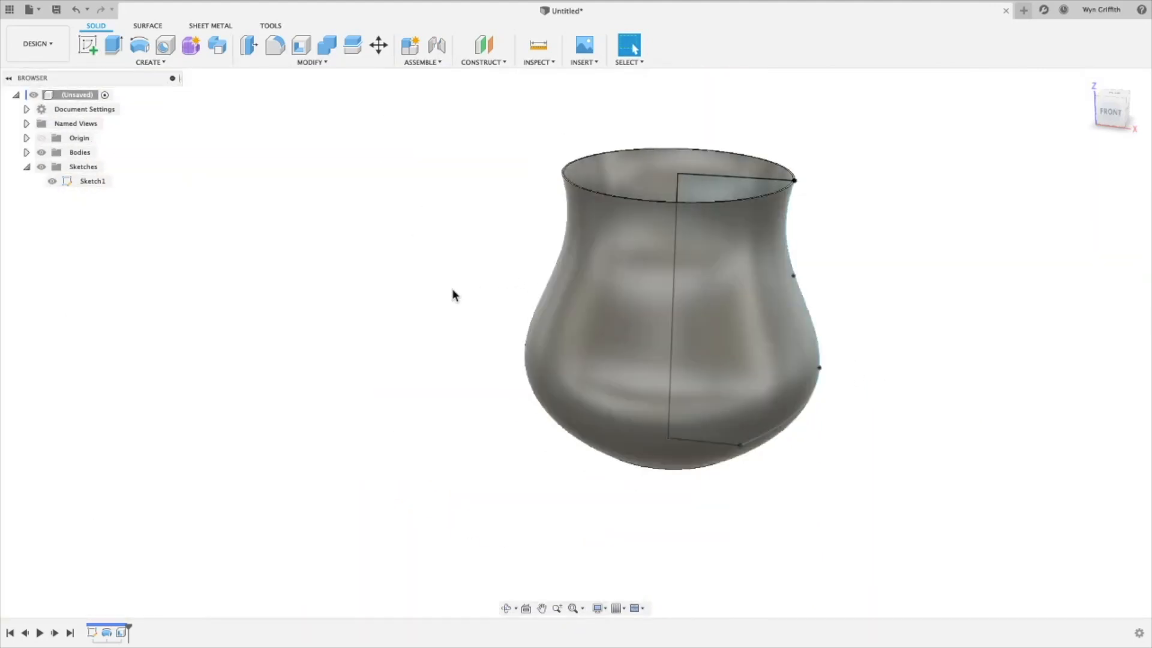
pyautogui.scroll(-3, 454, 294)
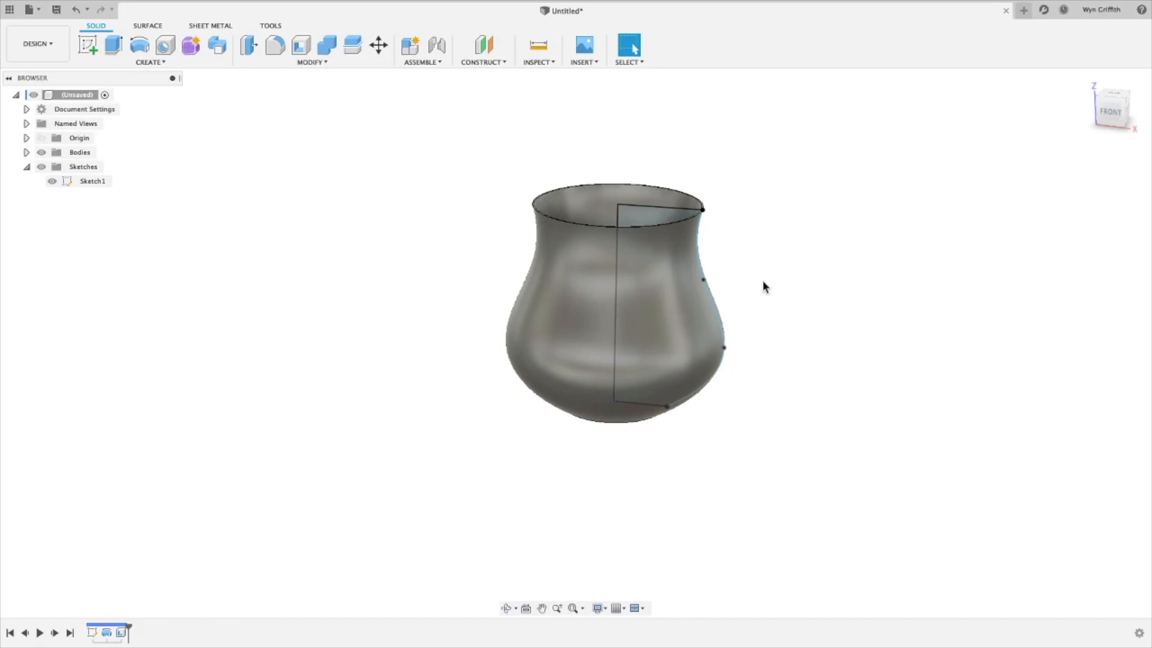
# Step: Orbit around to the back of the vase, look closer, and restore the home view
pyautogui.keyDown('shift'); pyautogui.moveTo(748, 280); pyautogui.dragTo(954, 295, button='middle'); pyautogui.keyUp('shift')
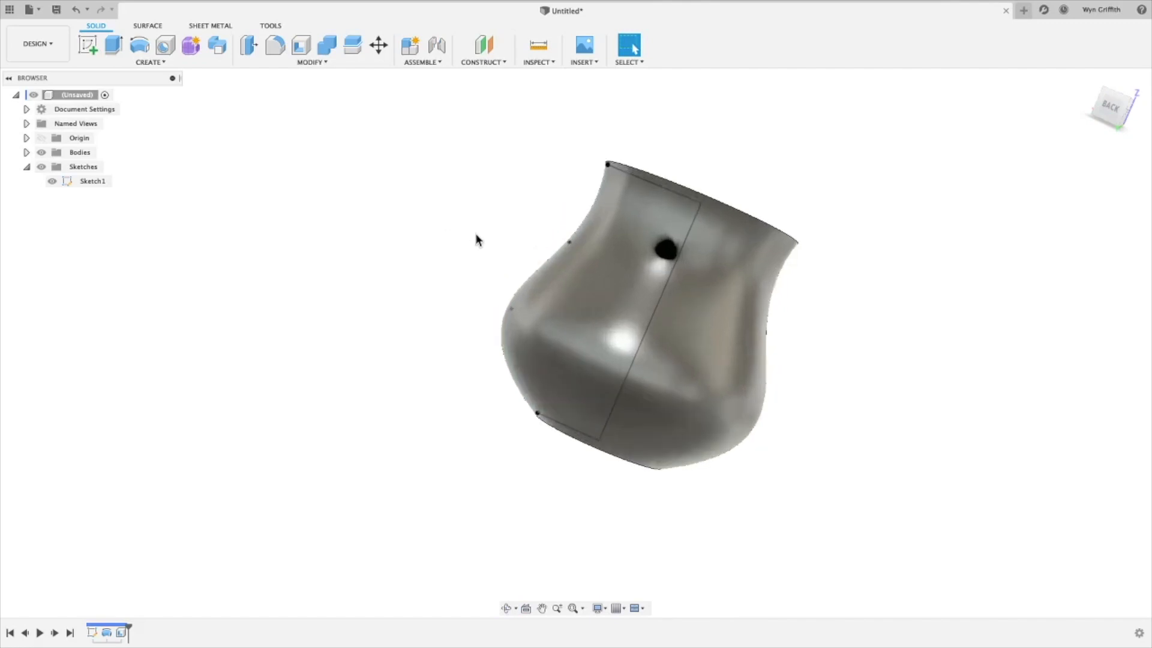
pyautogui.scroll(8, 478, 240)
pyautogui.scroll(4, 476, 240)
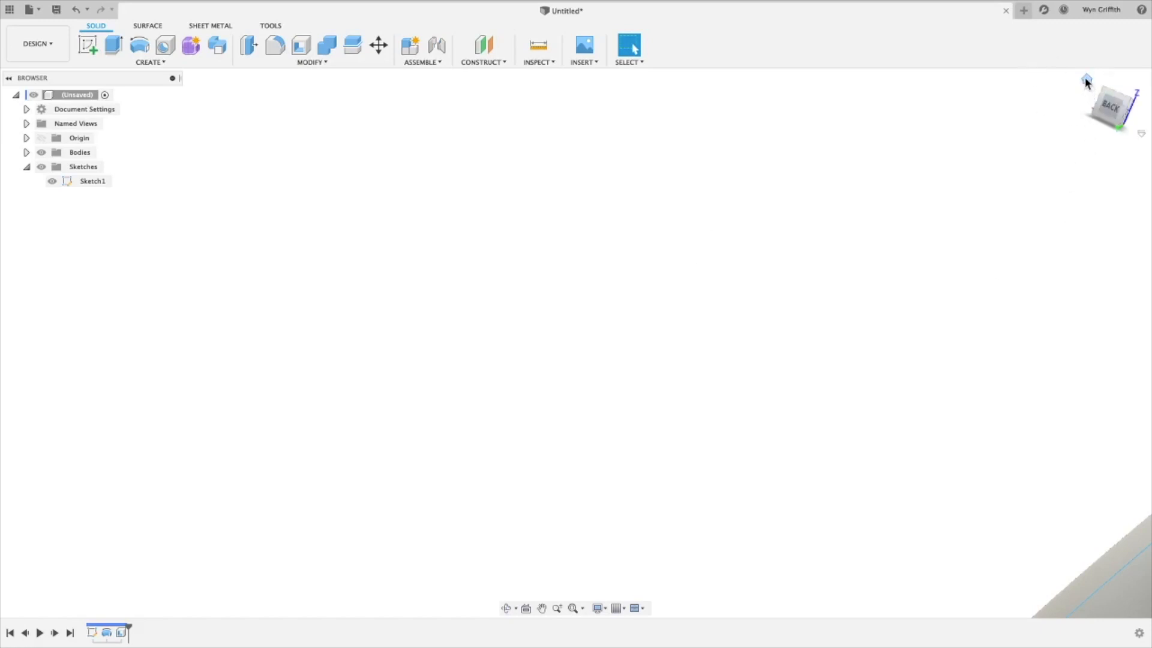
pyautogui.click(1086, 78)
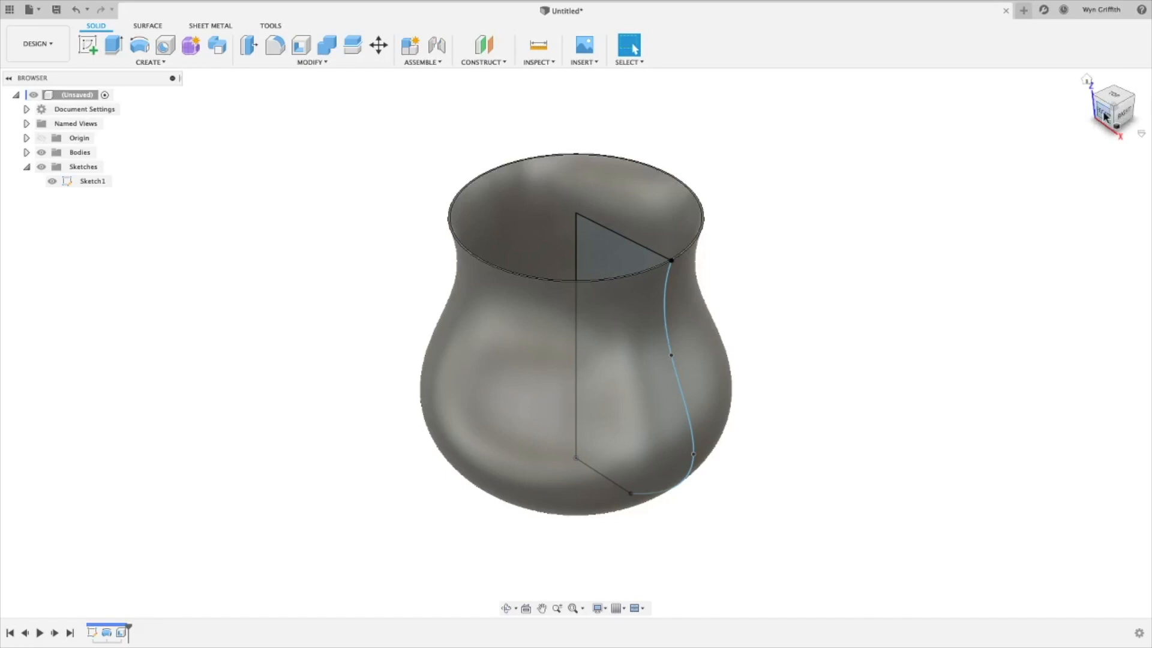
# Step: Inspect the vase from a tilted angle, the front and the left, rotate the left view upside down, and restore the home view
pyautogui.moveTo(1106, 117); pyautogui.dragTo(980, 232)
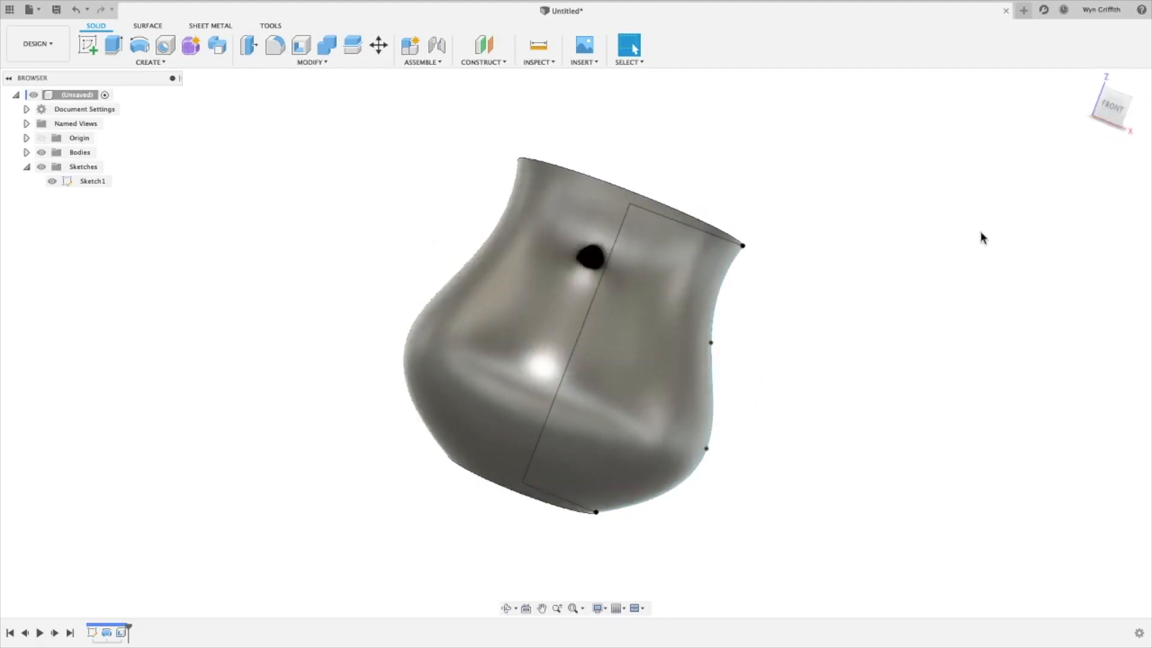
pyautogui.click(1112, 106)
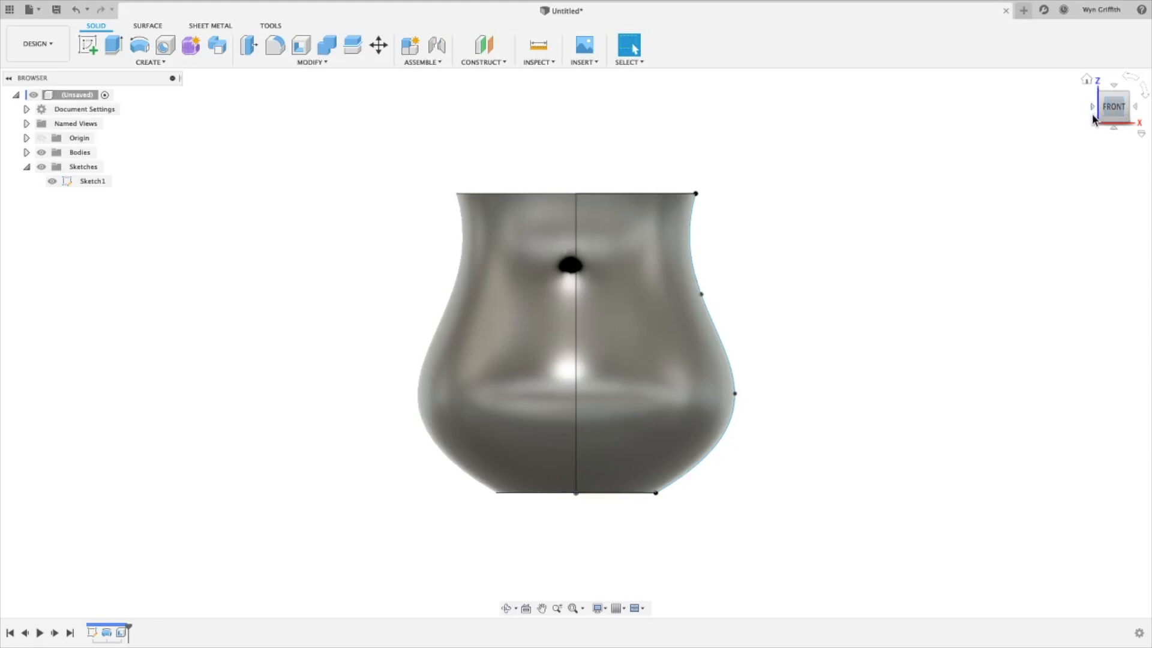
pyautogui.click(1092, 108)
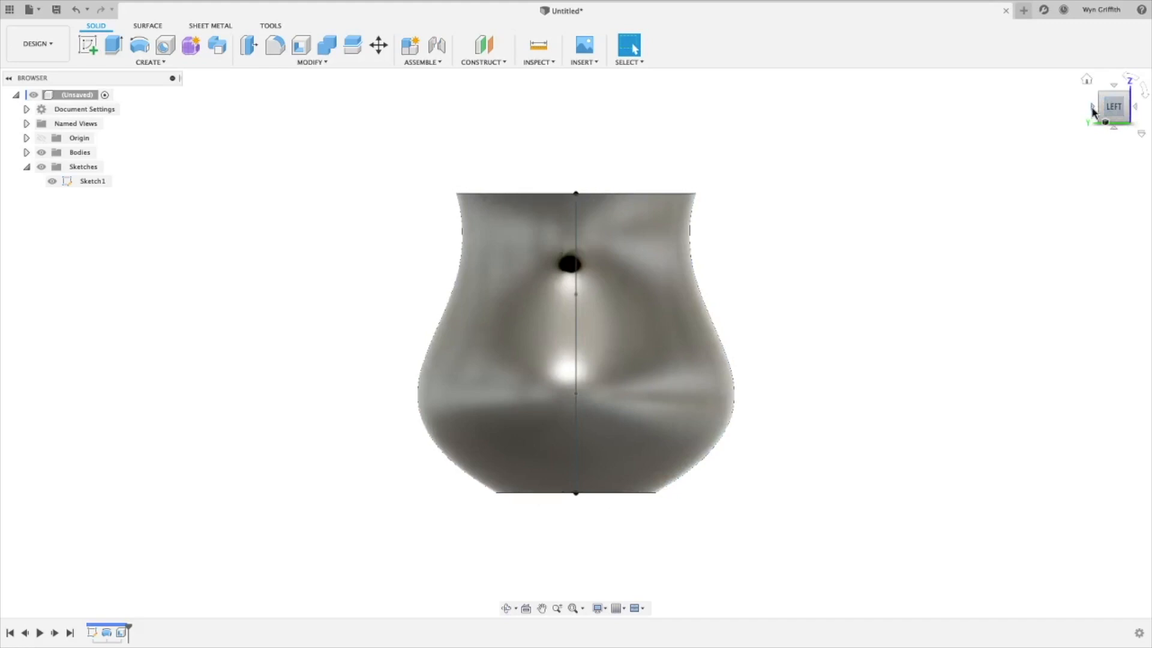
pyautogui.click(1131, 78)
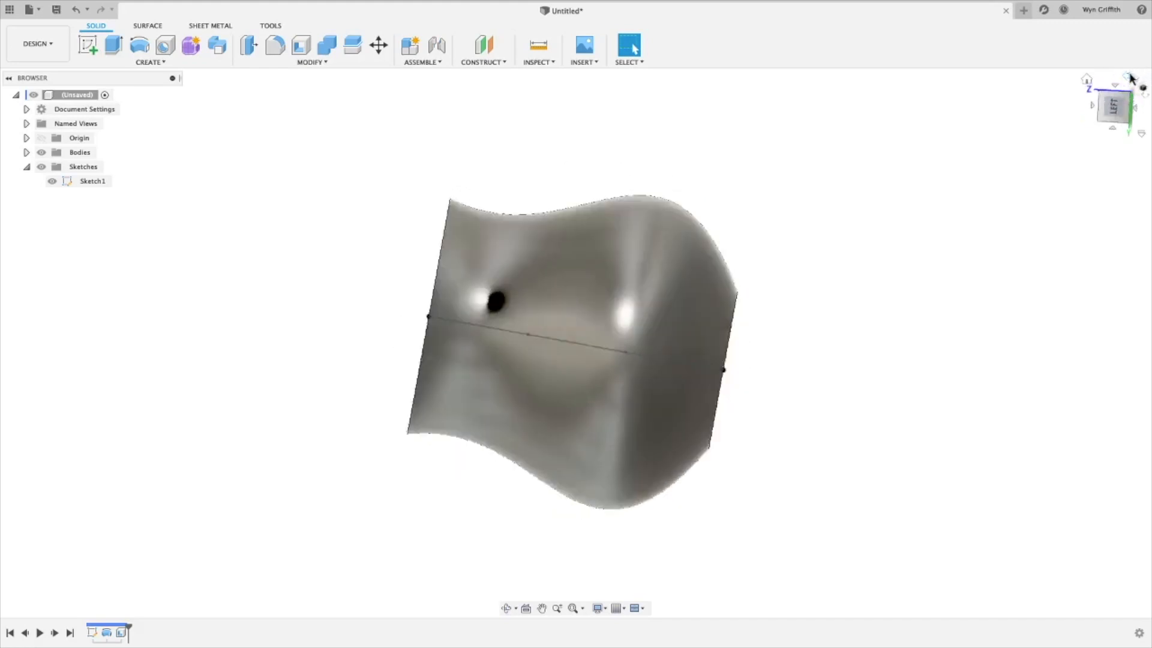
pyautogui.click(1130, 78)
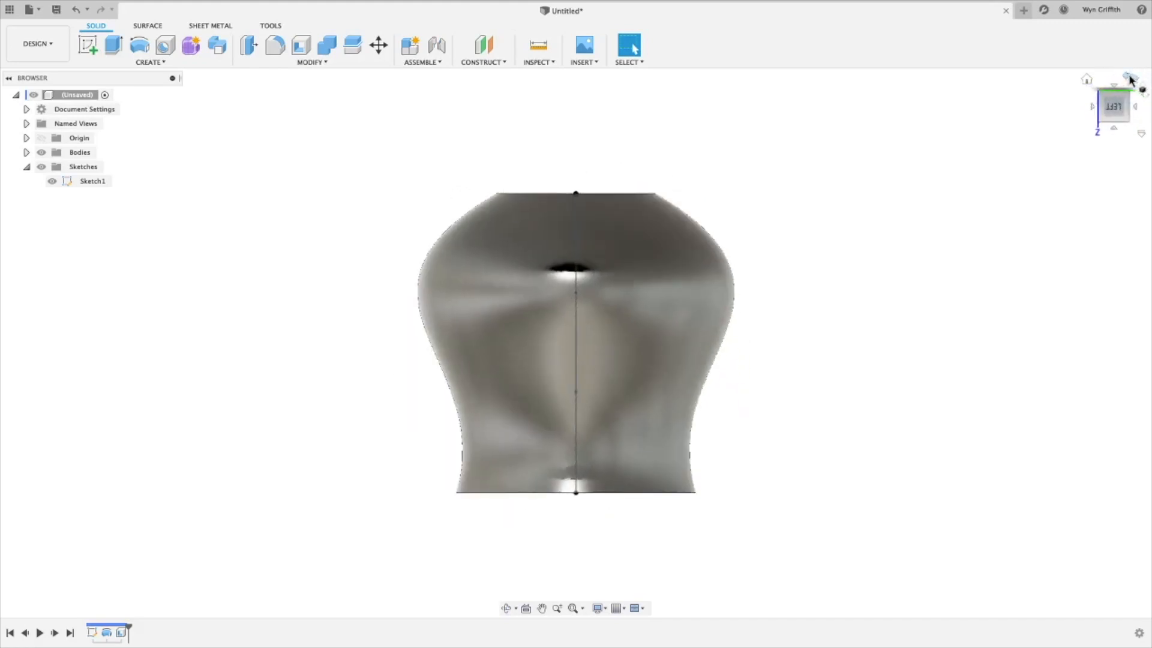
pyautogui.click(1086, 80)
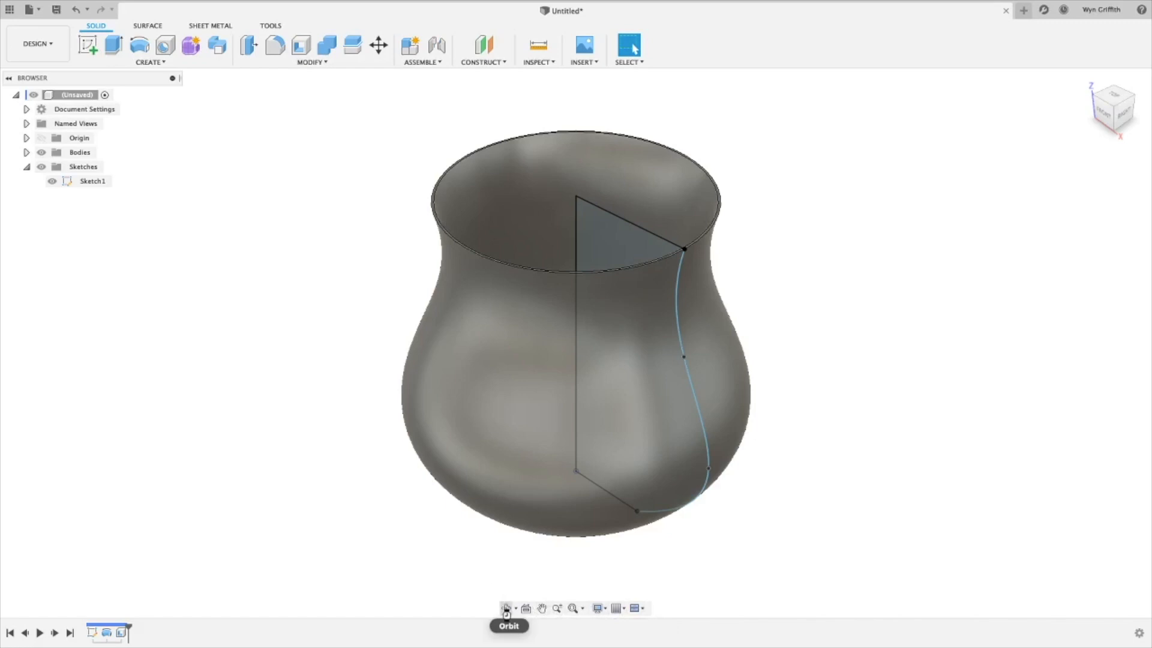
# Step: Look over the vase using the Orbit, Pan and Zoom navigation tools
pyautogui.click(507, 608)
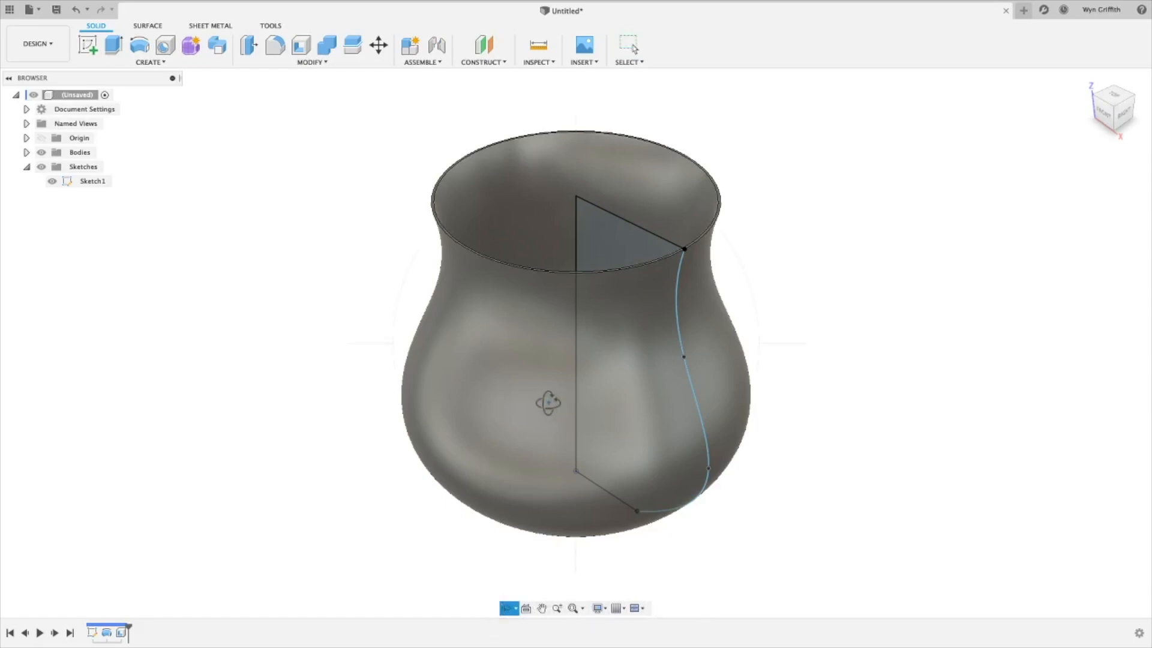
pyautogui.moveTo(540, 442)
pyautogui.mouseDown()
pyautogui.moveTo(520, 306)
pyautogui.moveTo(532, 435)
pyautogui.mouseUp()
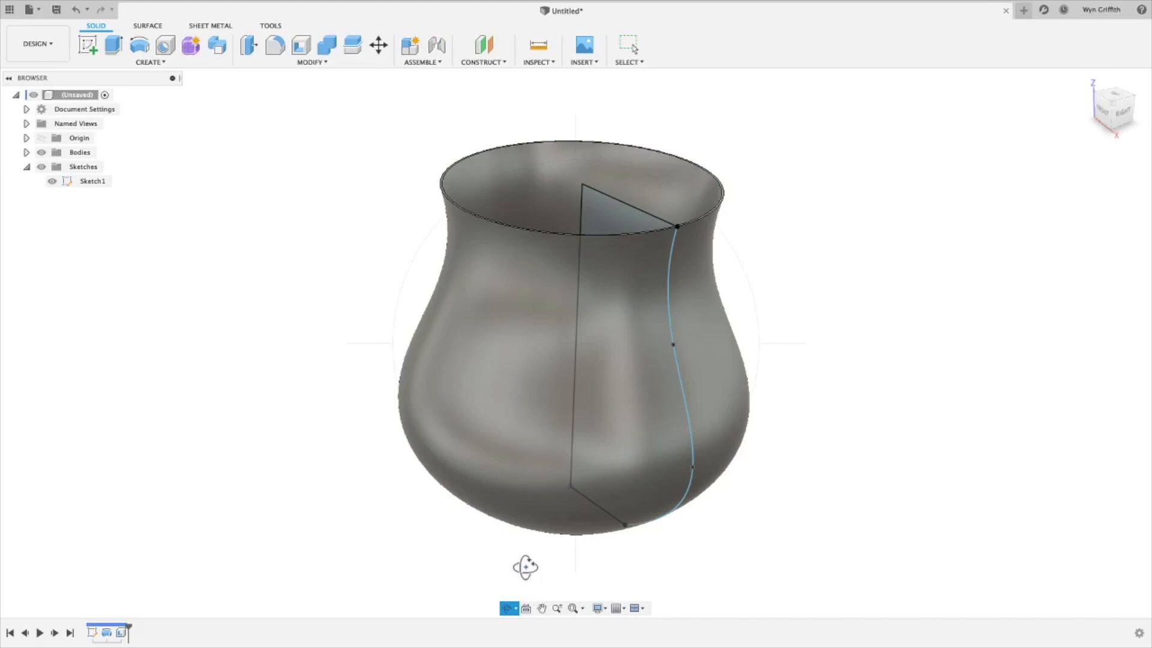
pyautogui.press('Escape')
pyautogui.click(542, 608)
pyautogui.moveTo(527, 419); pyautogui.dragTo(361, 432)
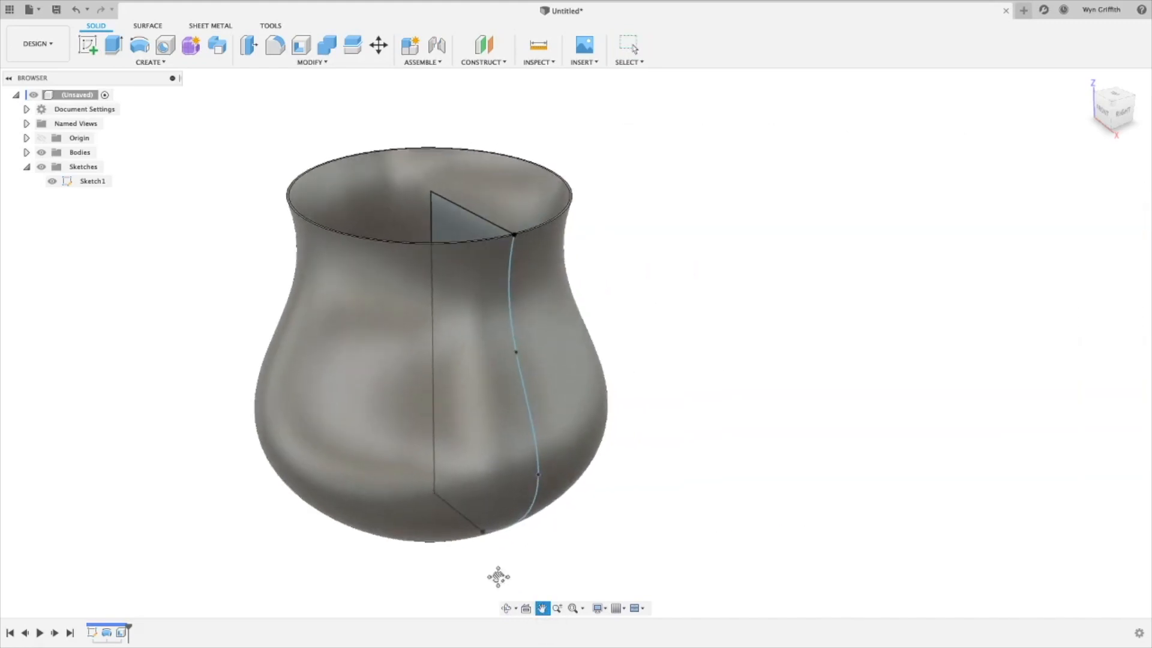
pyautogui.click(557, 608)
pyautogui.moveTo(432, 397); pyautogui.dragTo(456, 420)
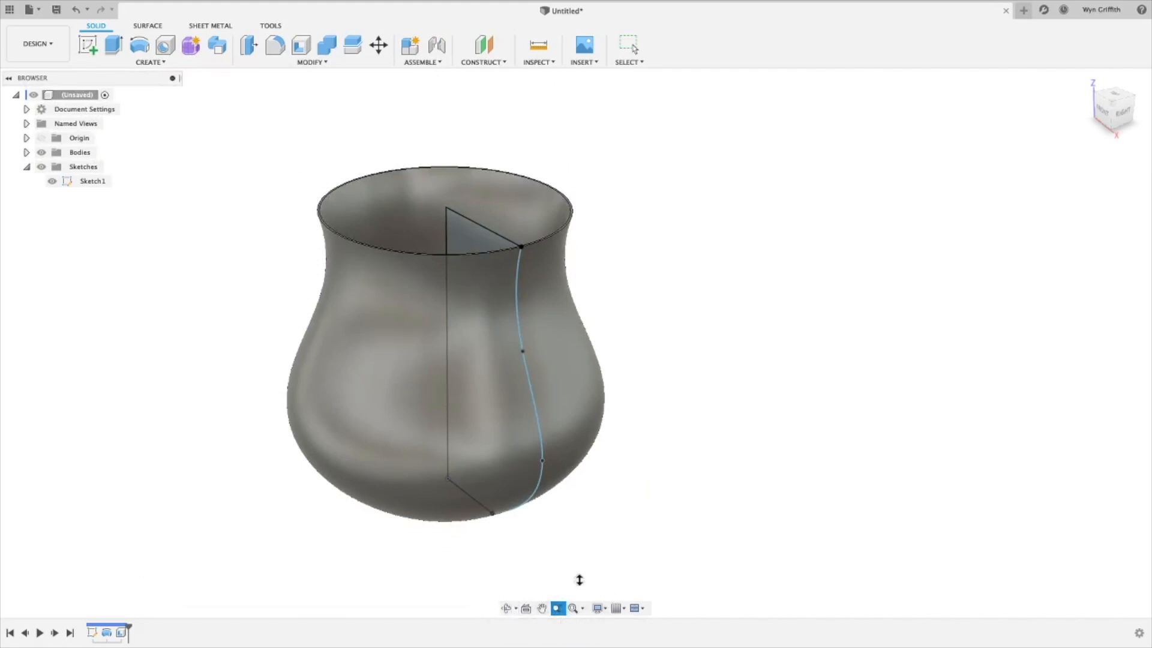
pyautogui.click(573, 609)
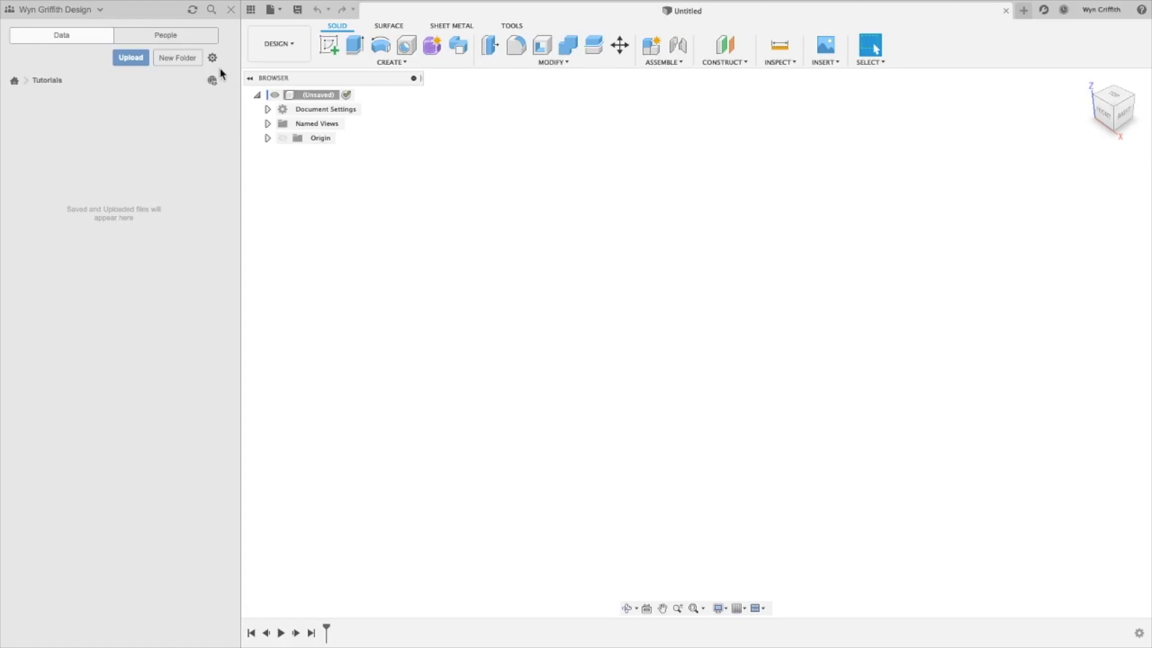
# Step: Close the data panel in the new empty design
pyautogui.click(251, 11)
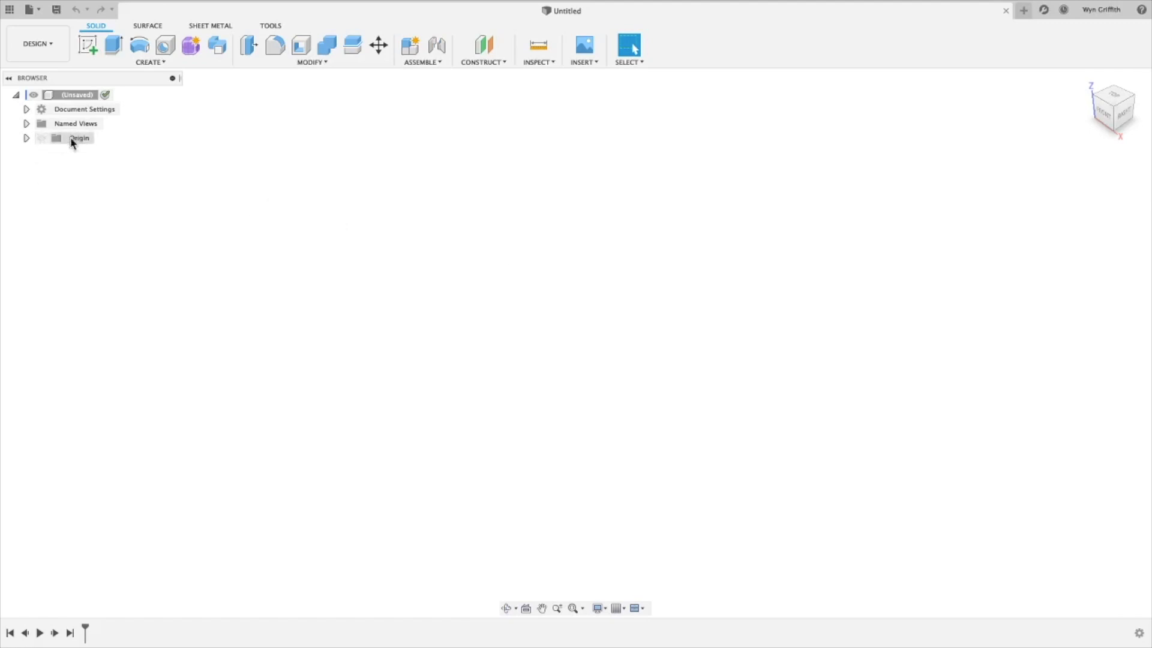
# Step: Show the origin and expand its folder to examine the center point, axes and planes, and collapse and hide it again
pyautogui.click(45, 141)
pyautogui.click(41, 140)
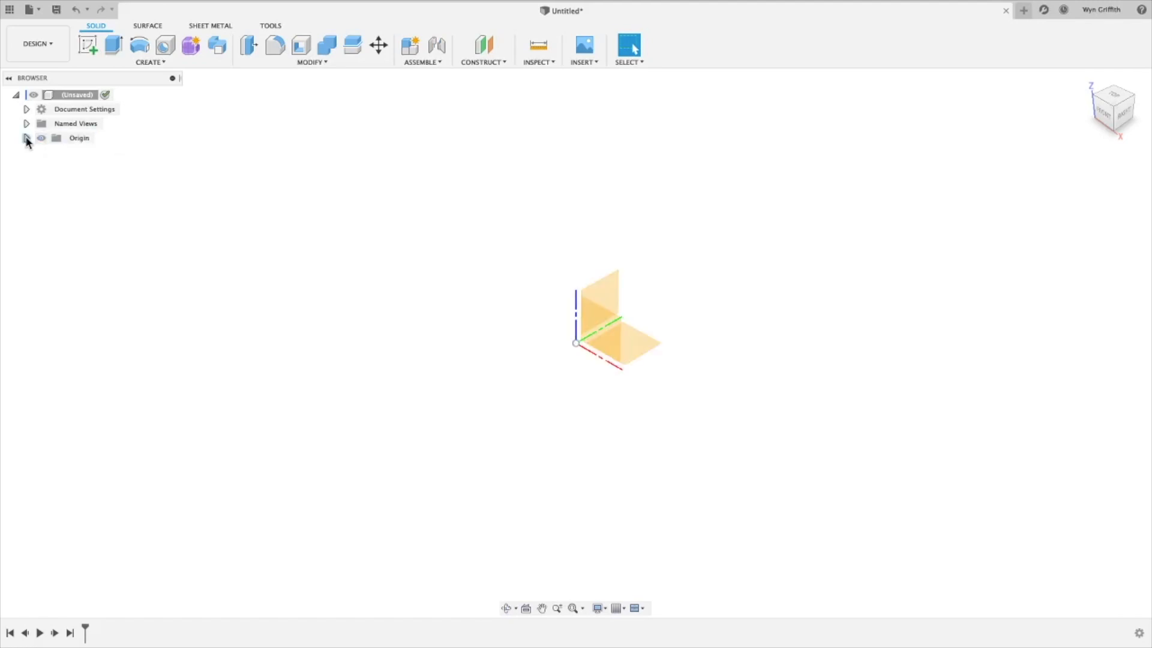
pyautogui.click(26, 138)
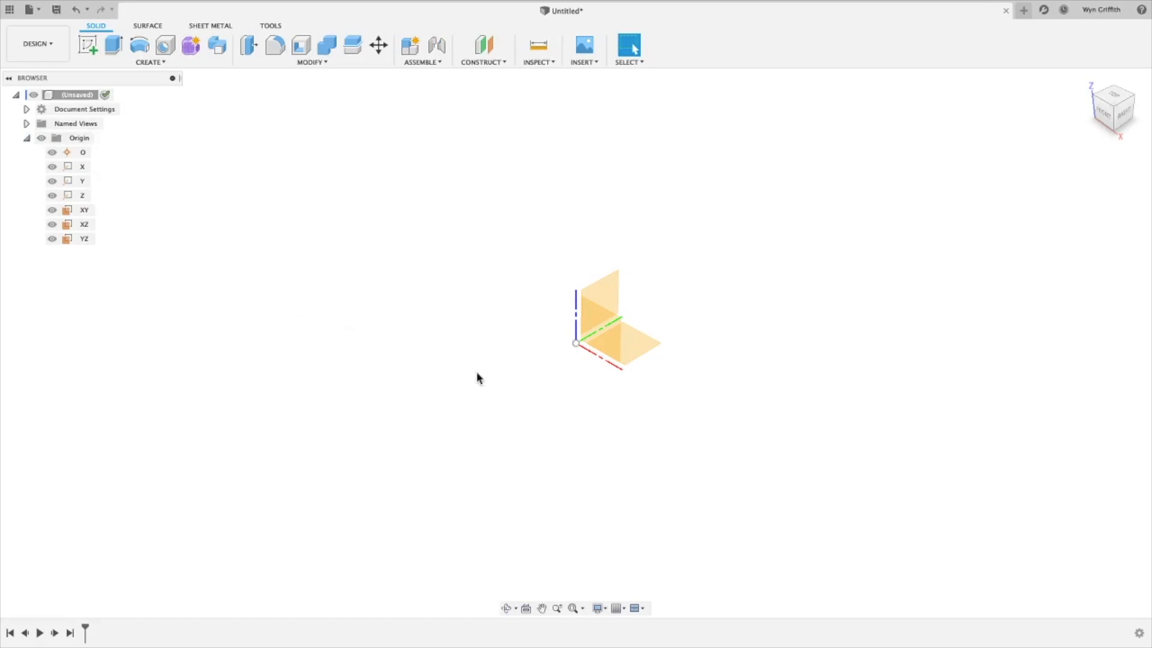
pyautogui.click(576, 344)
pyautogui.click(634, 339)
pyautogui.click(27, 139)
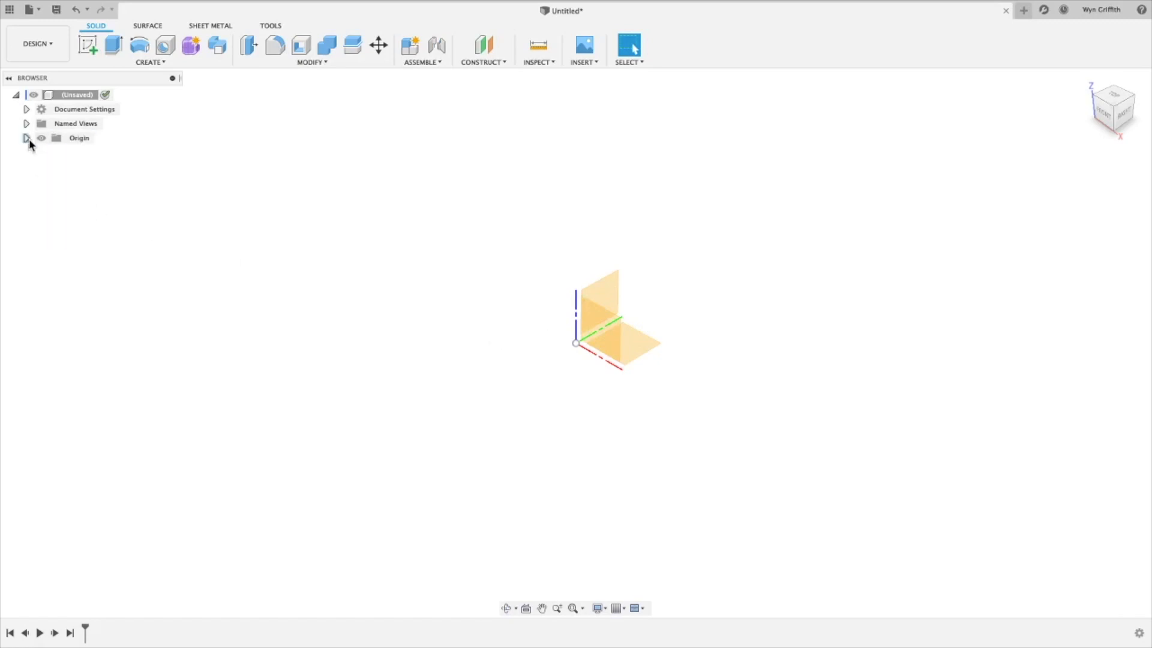
pyautogui.click(41, 138)
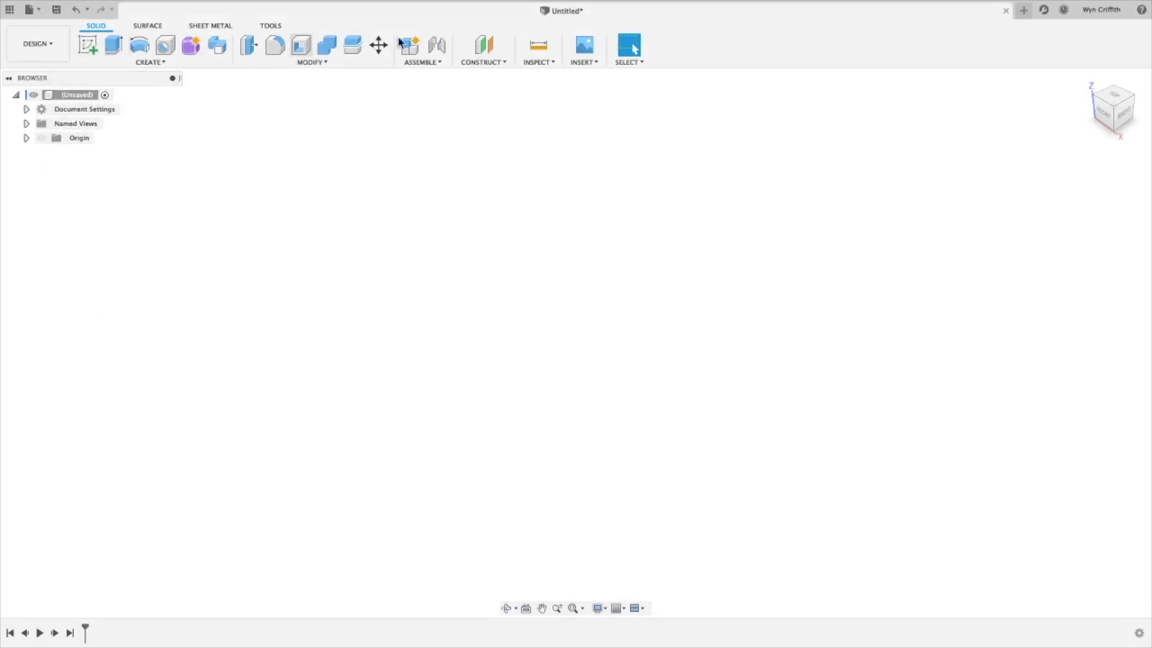
# Step: Start a sketch on the front XZ origin plane and move the sketch palette aside
pyautogui.click(87, 46)
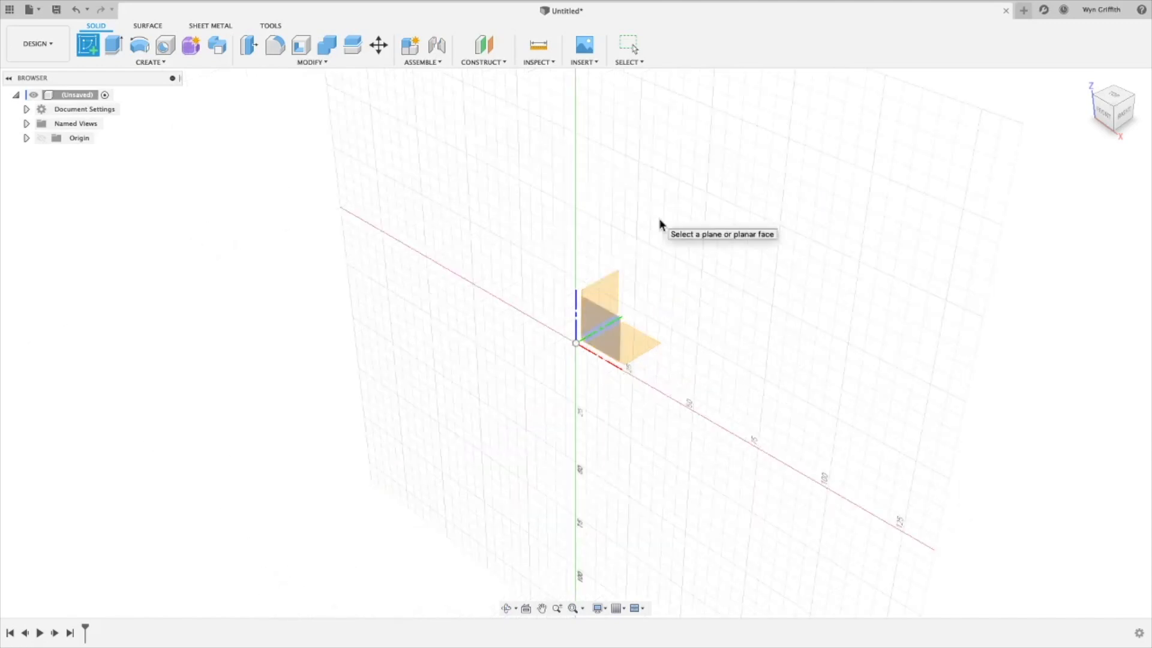
pyautogui.click(614, 204)
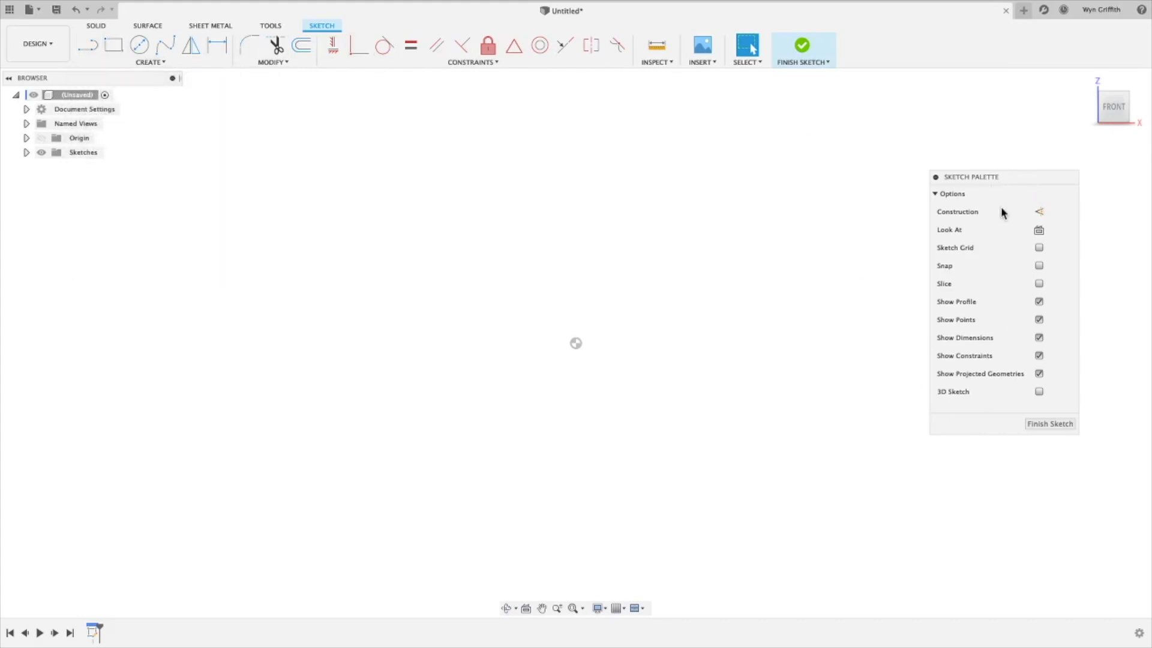
pyautogui.moveTo(1023, 177); pyautogui.dragTo(1076, 167)
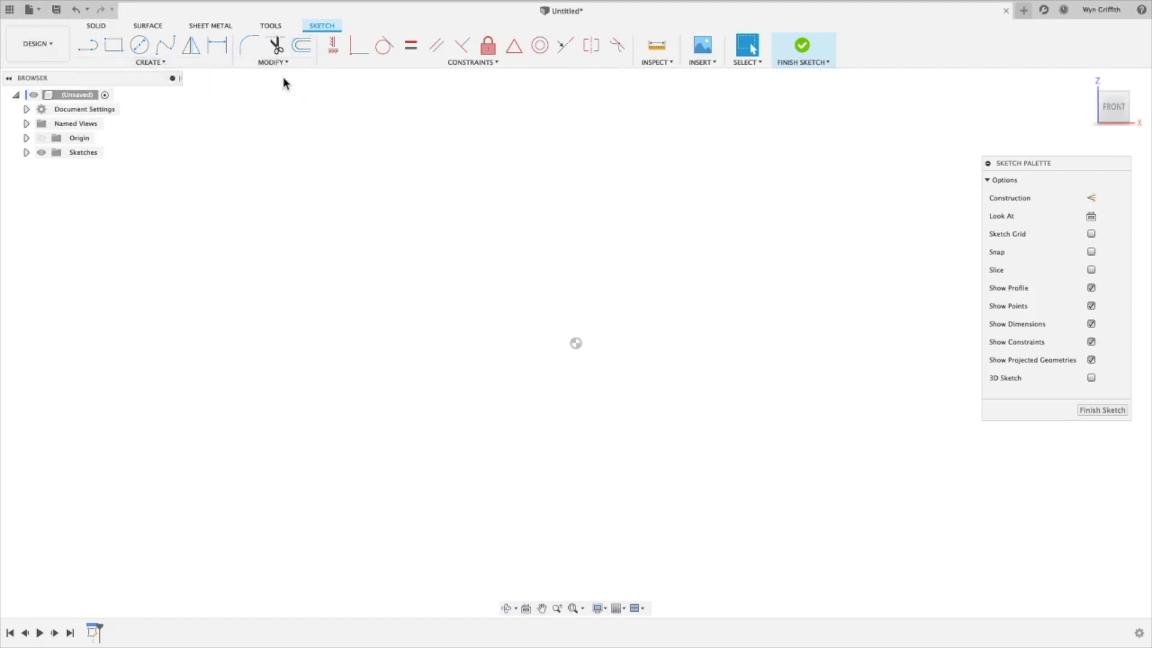
# Step: Draw a horizontal base line from the origin in the positive X direction and end the line chain
pyautogui.click(84, 45)
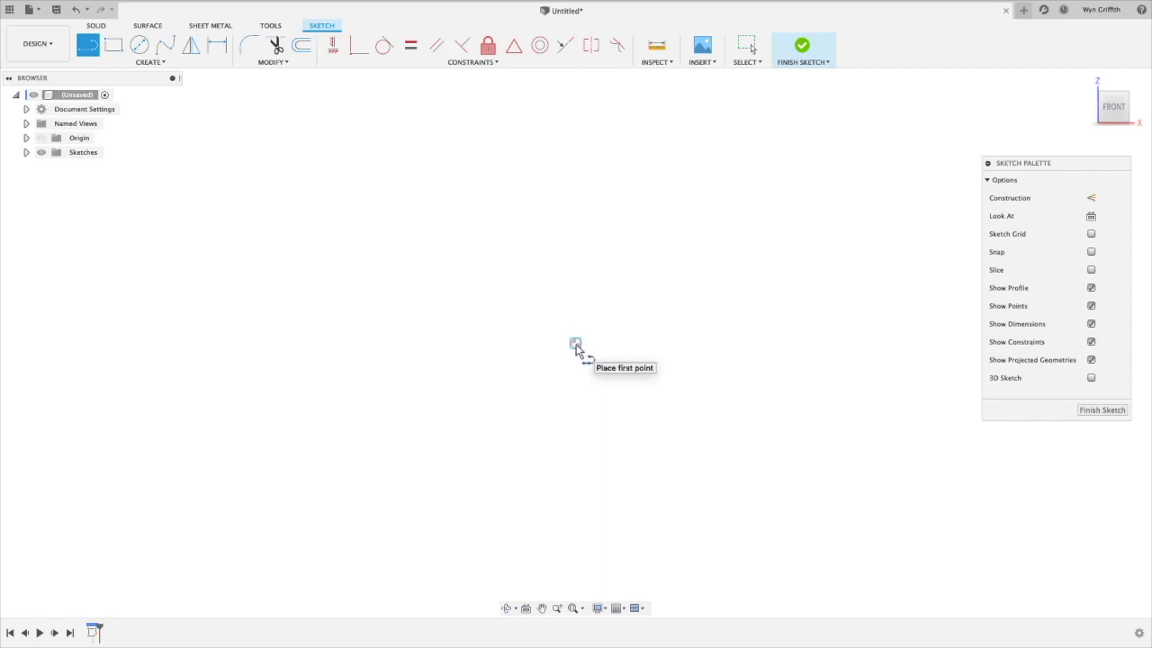
pyautogui.click(576, 343)
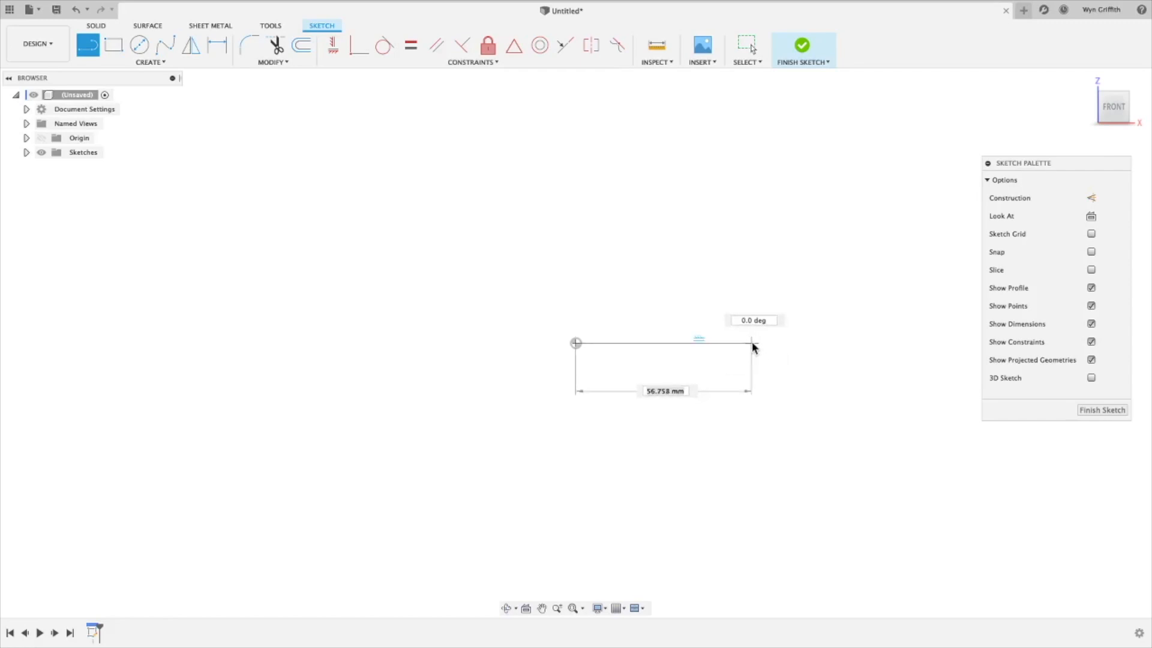
pyautogui.click(737, 343)
pyautogui.moveTo(738, 345); pyautogui.dragTo(738, 311)
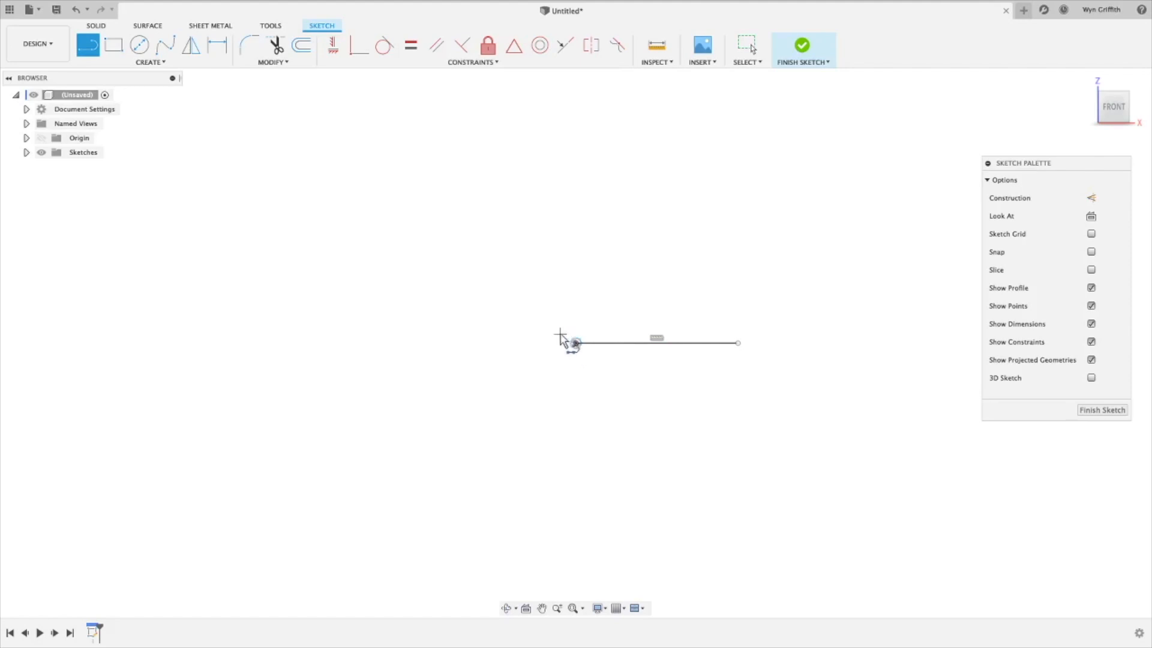
# Step: Draw a vertical line up from the origin and a horizontal top line about 60 mm long from its upper end
pyautogui.moveTo(575, 345)
pyautogui.mouseDown()
pyautogui.moveTo(533, 301)
pyautogui.moveTo(573, 196)
pyautogui.moveTo(548, 128)
pyautogui.moveTo(564, 111)
pyautogui.moveTo(593, 117)
pyautogui.moveTo(563, 112)
pyautogui.moveTo(575, 96)
pyautogui.mouseUp()
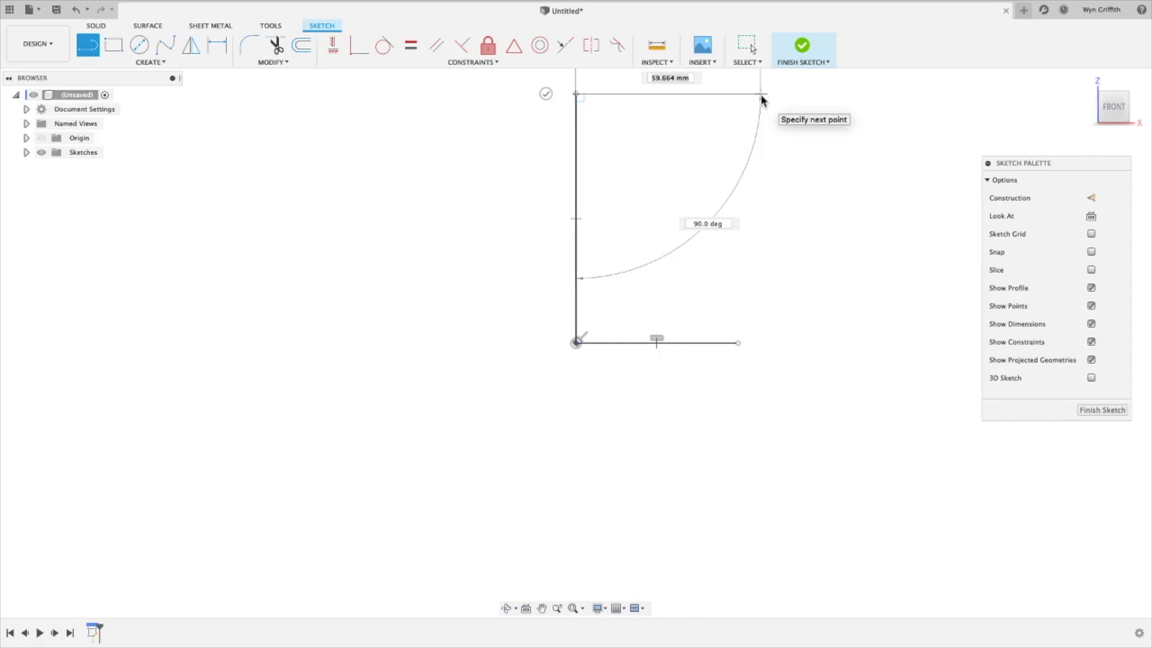
pyautogui.click(761, 94)
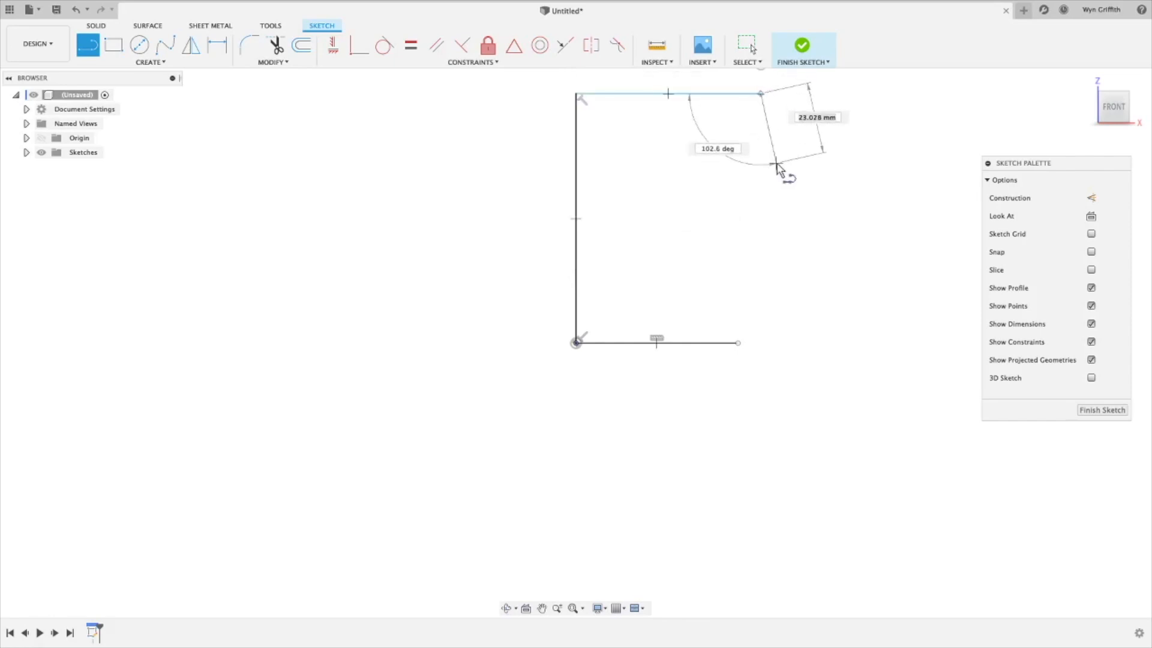
pyautogui.moveTo(724, 132); pyautogui.dragTo(771, 95, button='middle')
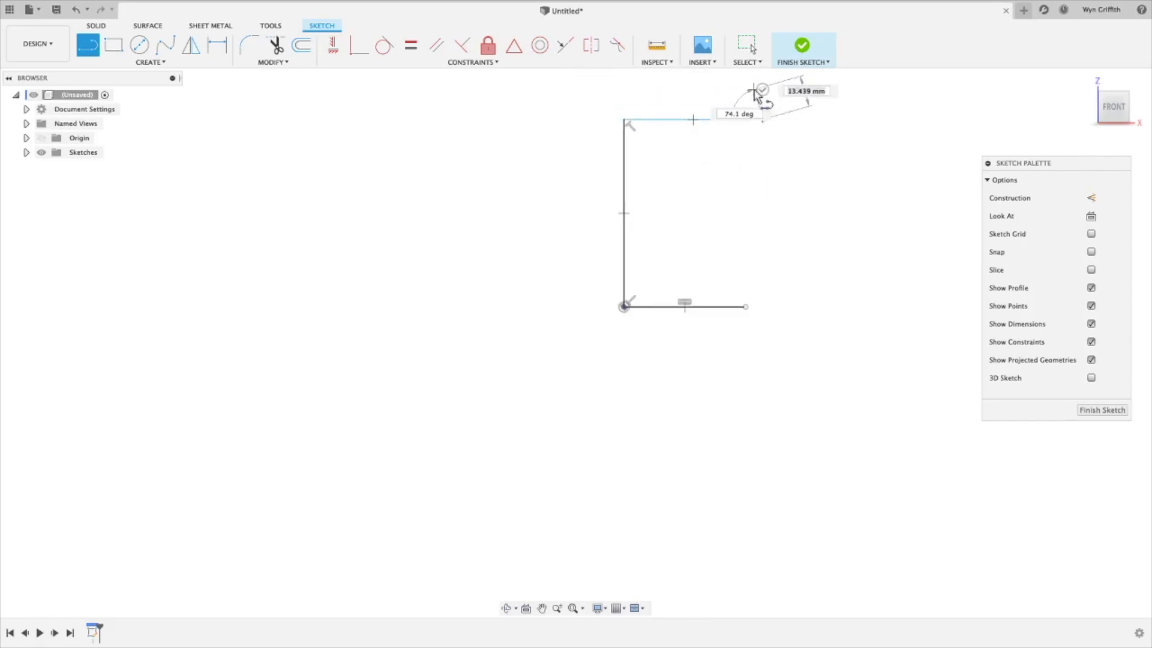
pyautogui.click(762, 89)
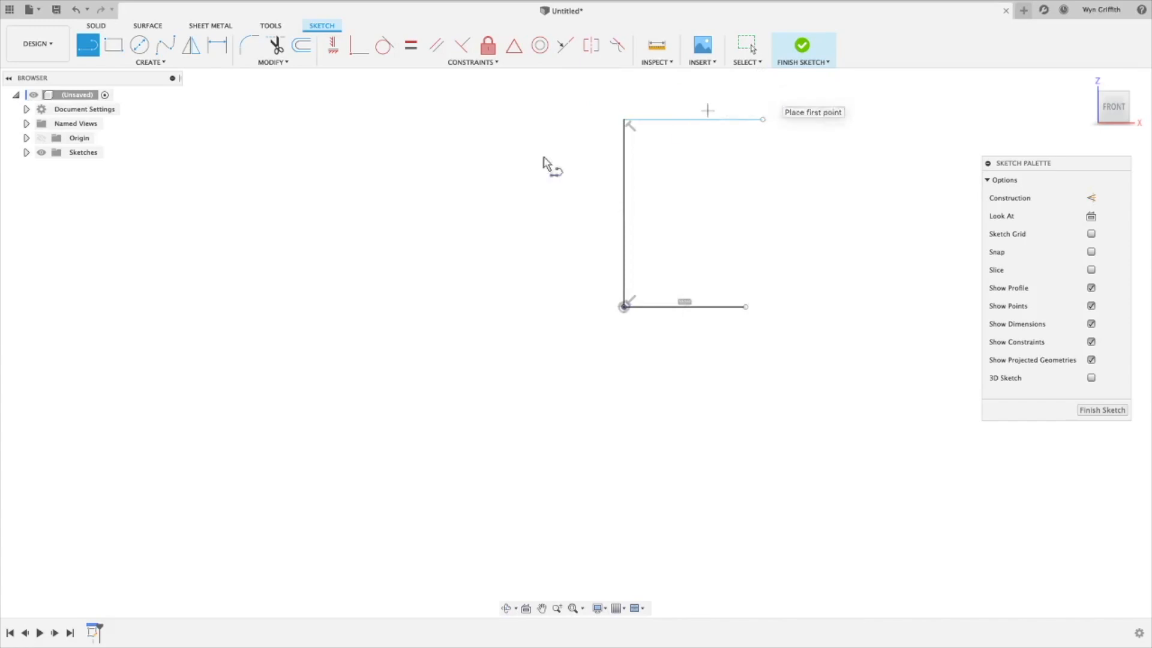
pyautogui.scroll(-5, 337, 272)
pyautogui.scroll(2, 532, 141)
pyautogui.scroll(3, 531, 140)
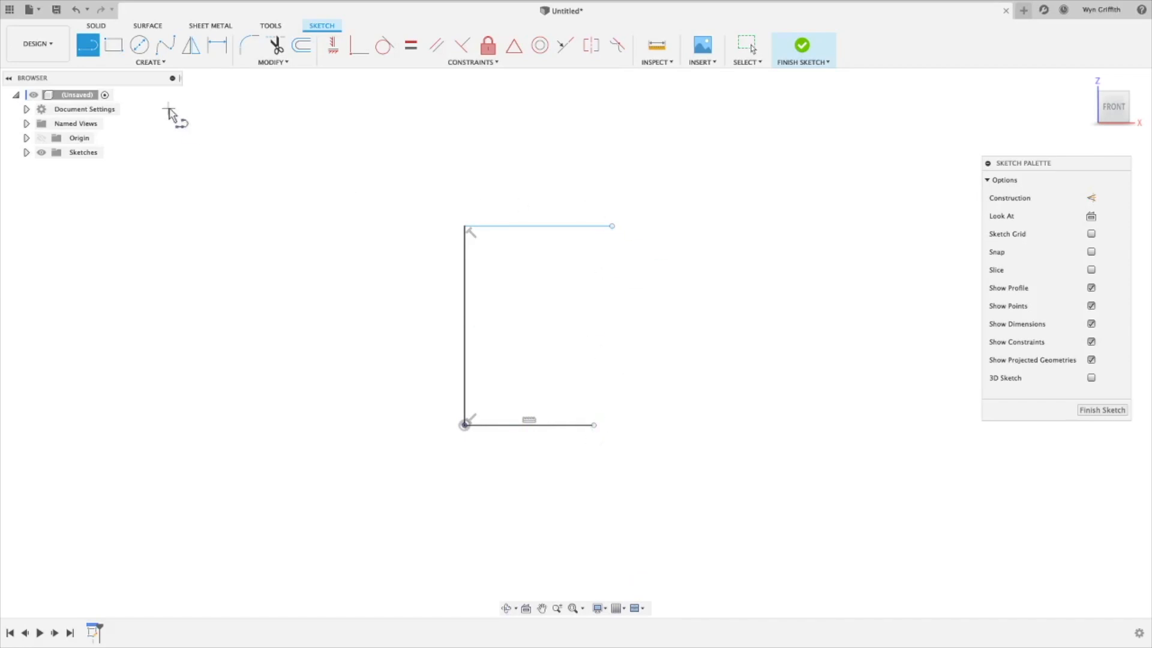
# Step: Draw a wavy fit point spline from the base line's free end through two intermediate points to the top line's free end
pyautogui.click(165, 46)
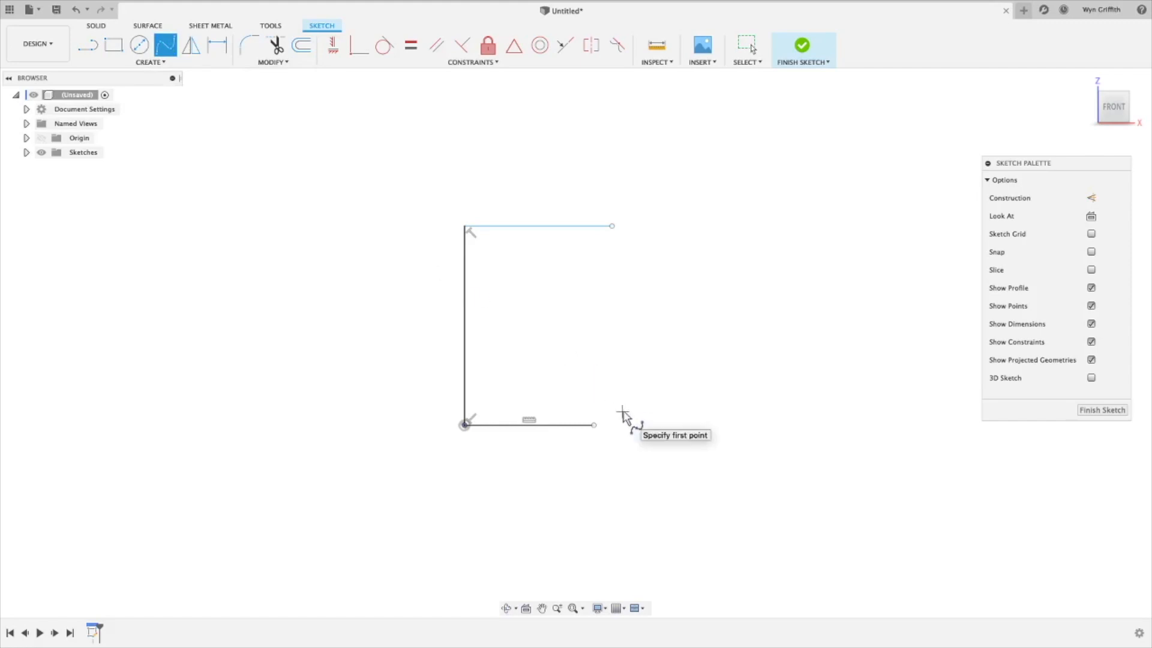
pyautogui.click(593, 425)
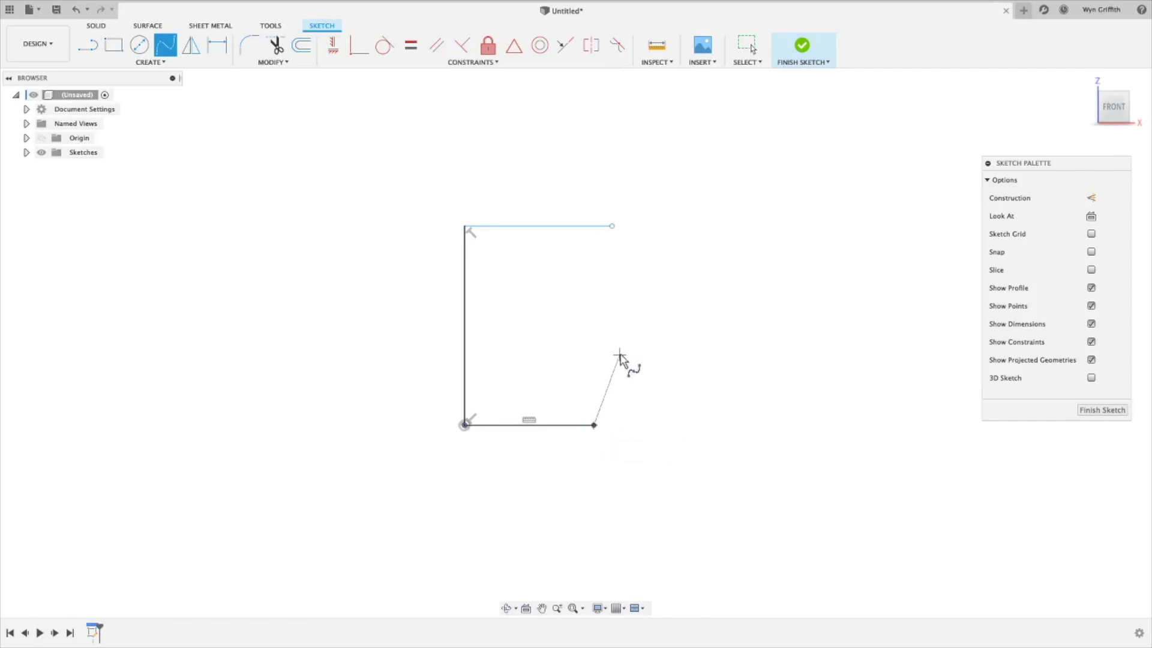
pyautogui.click(624, 343)
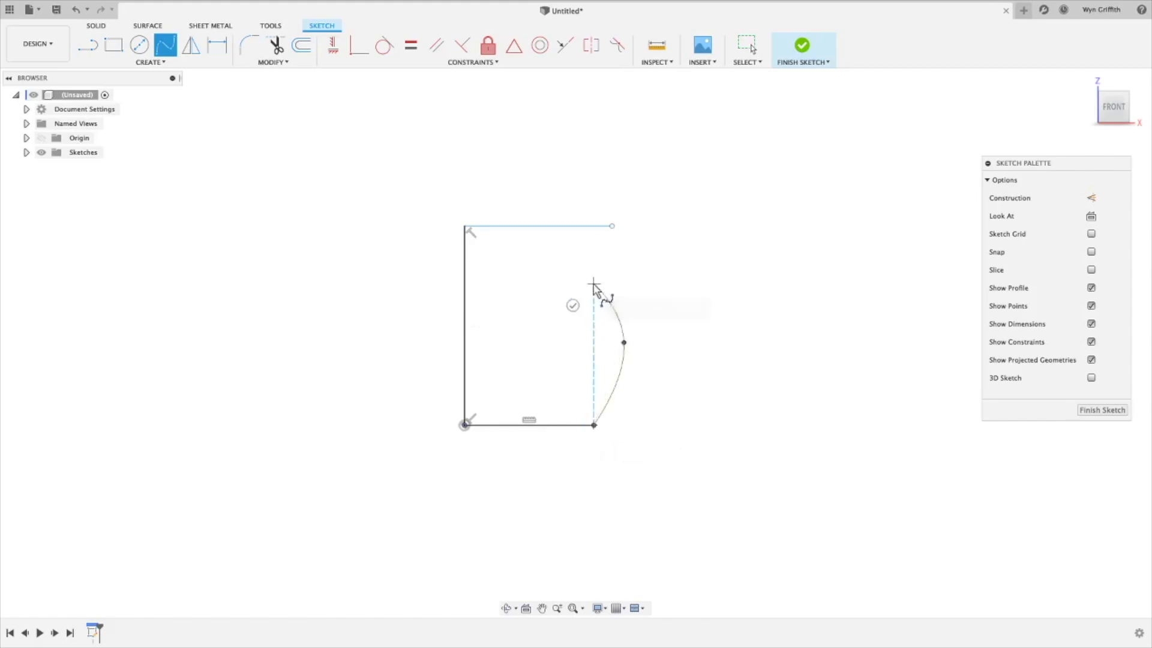
pyautogui.click(593, 284)
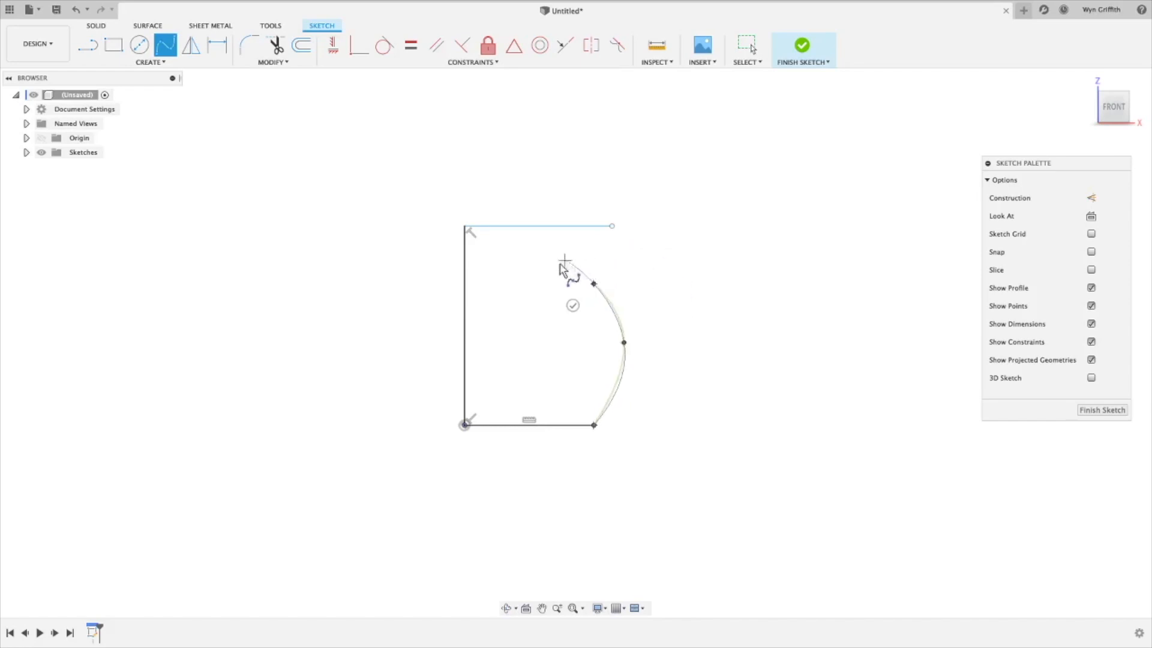
pyautogui.click(612, 227)
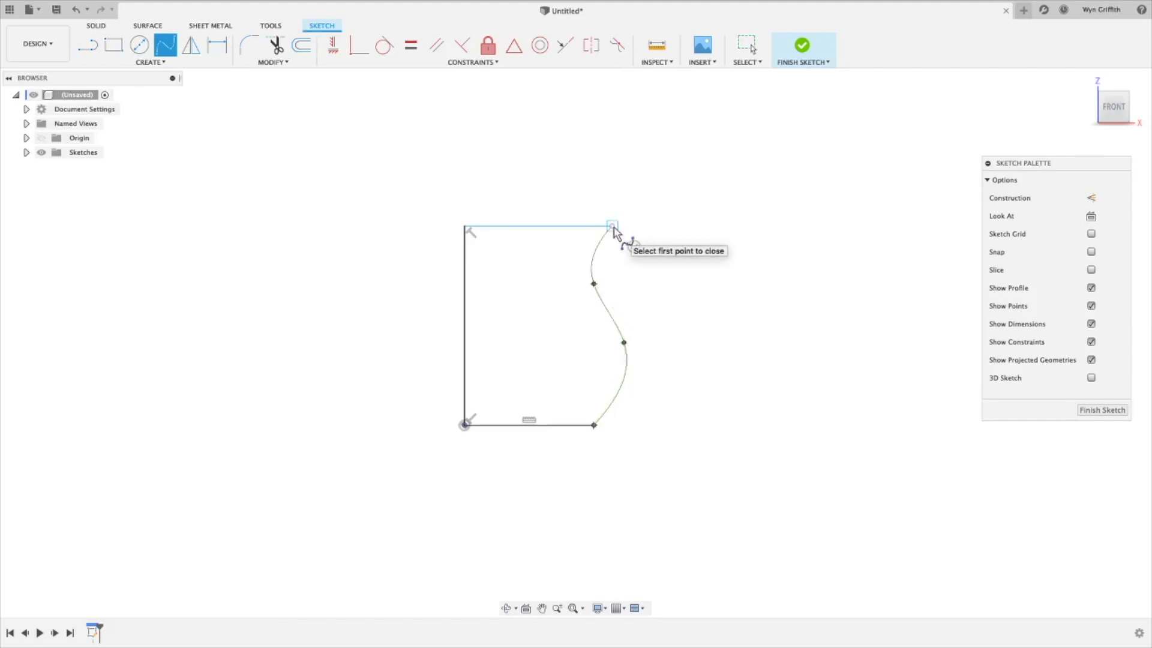
pyautogui.click(612, 227)
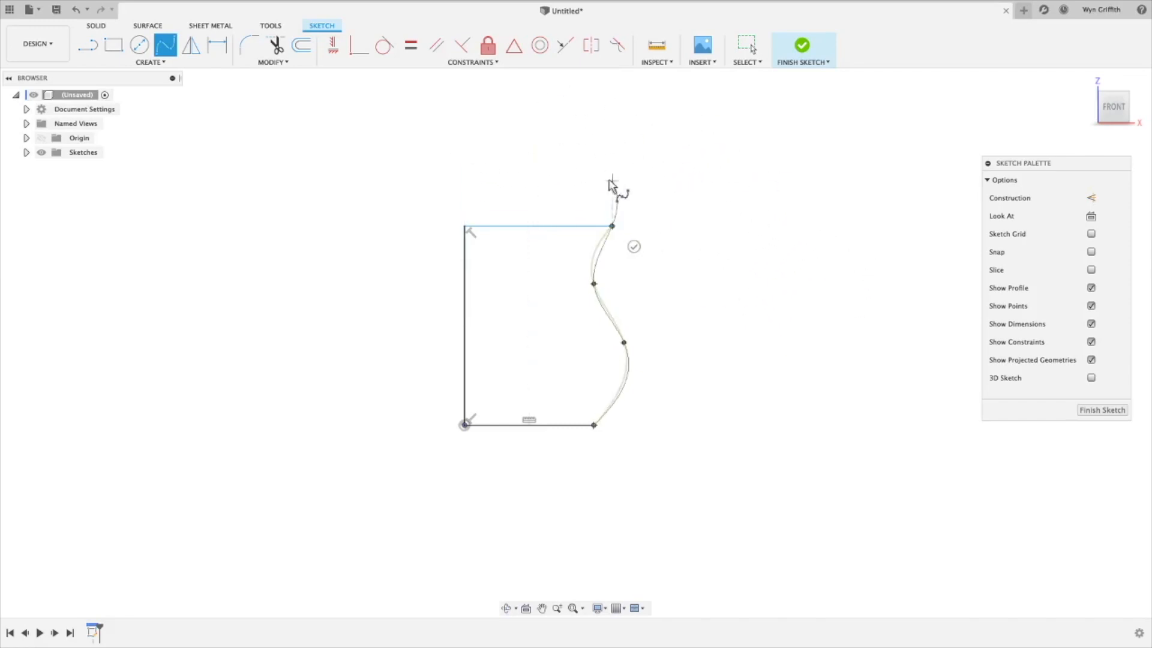
pyautogui.click(634, 246)
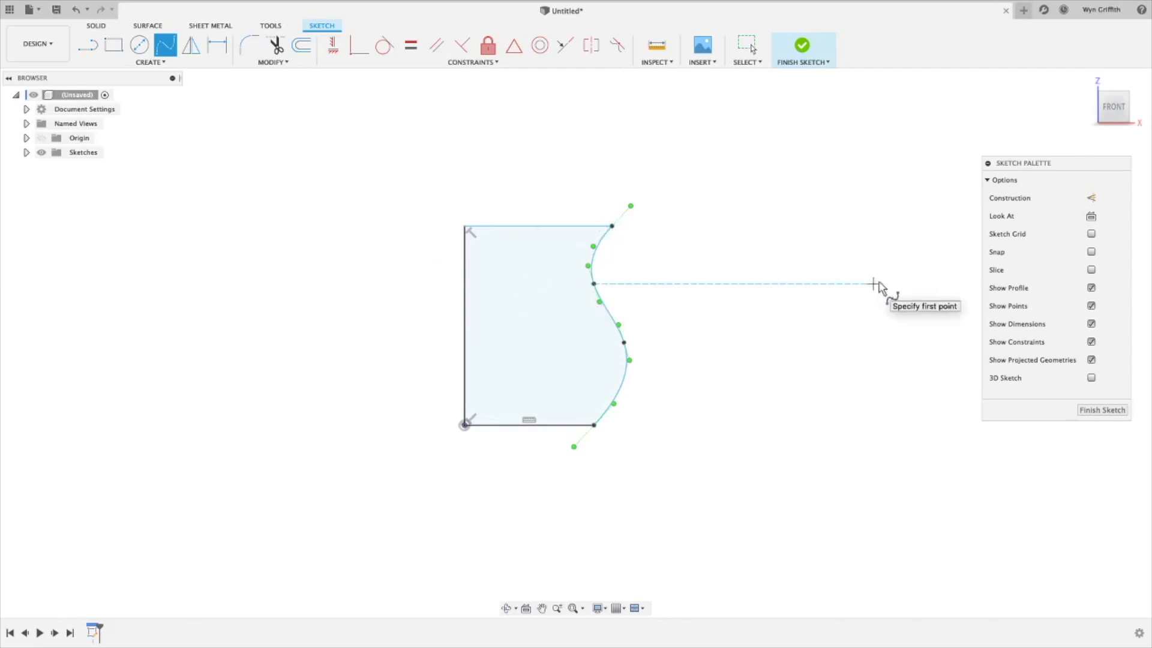
# Step: Toggle Show Profile off and back on to check that the vase outline forms a closed profile
pyautogui.moveTo(1076, 170); pyautogui.dragTo(1034, 168)
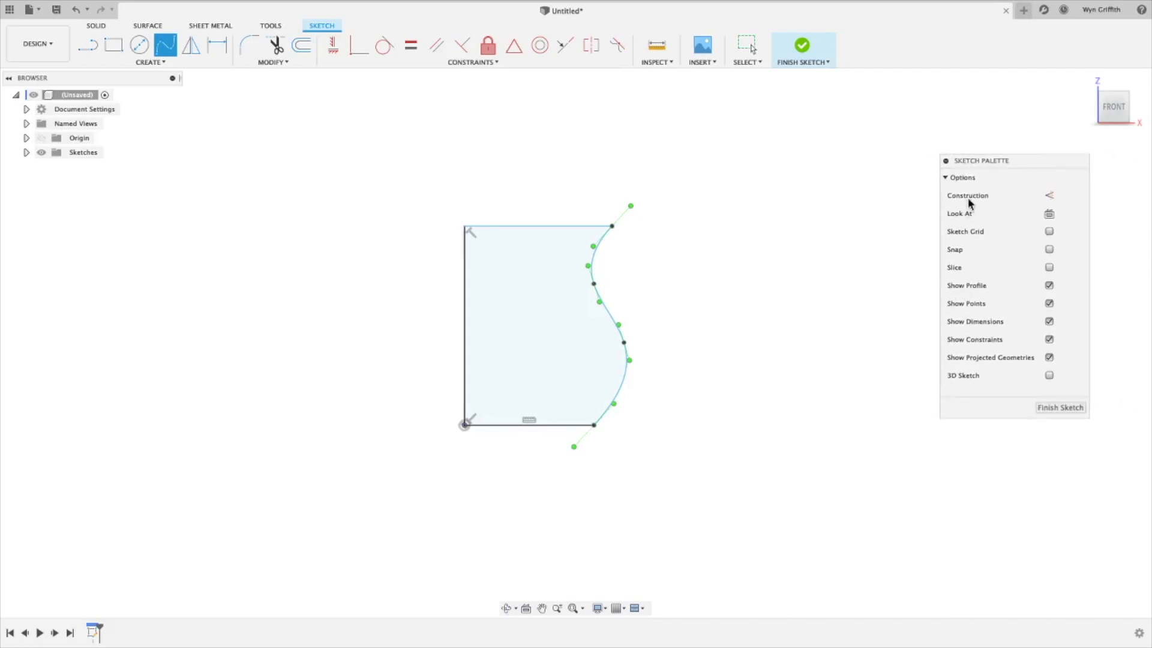
pyautogui.click(1049, 286)
pyautogui.click(1049, 286)
pyautogui.click(1050, 287)
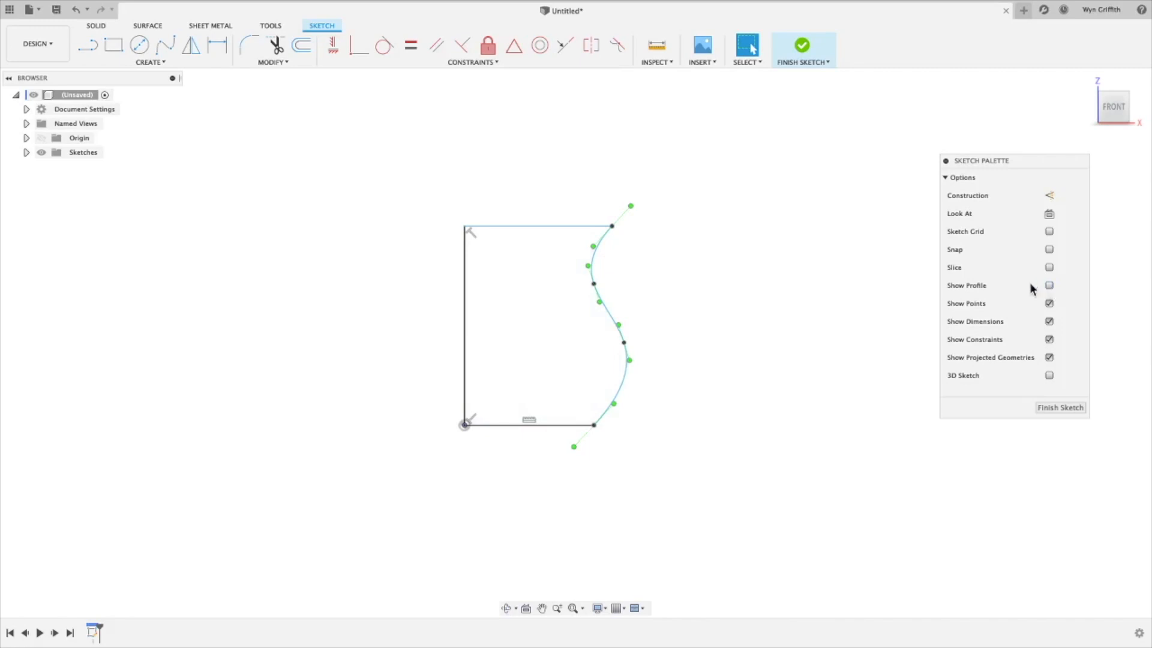
pyautogui.click(1049, 286)
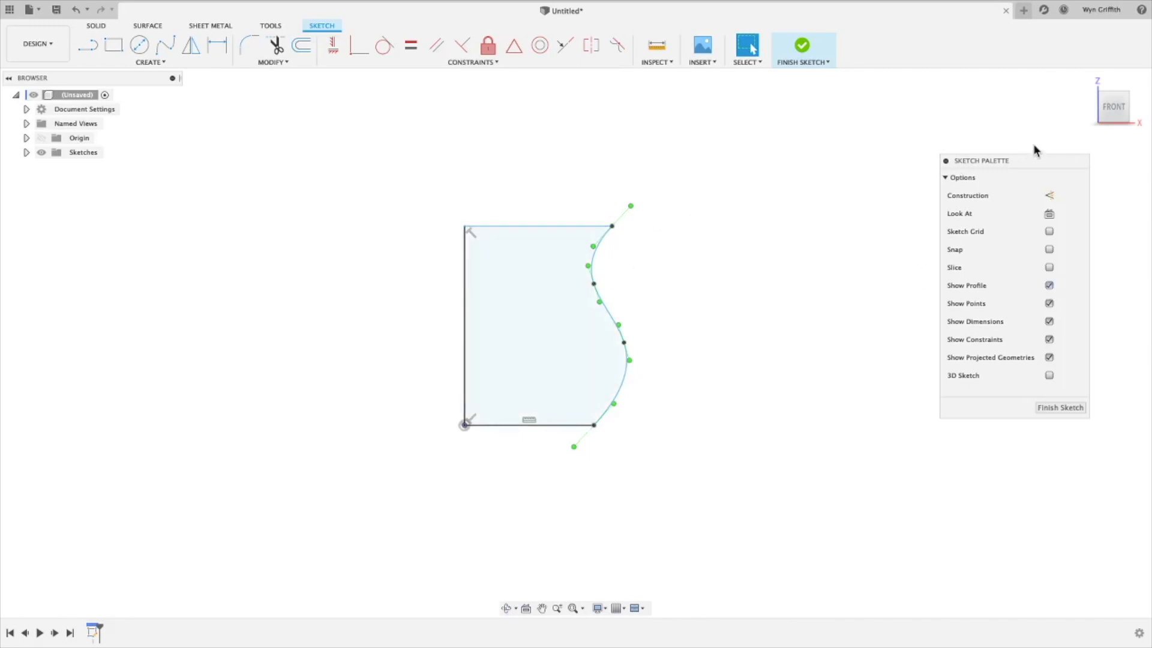
# Step: Move the sketch palette aside and finish the vase profile sketch
pyautogui.moveTo(1039, 162); pyautogui.dragTo(1077, 175)
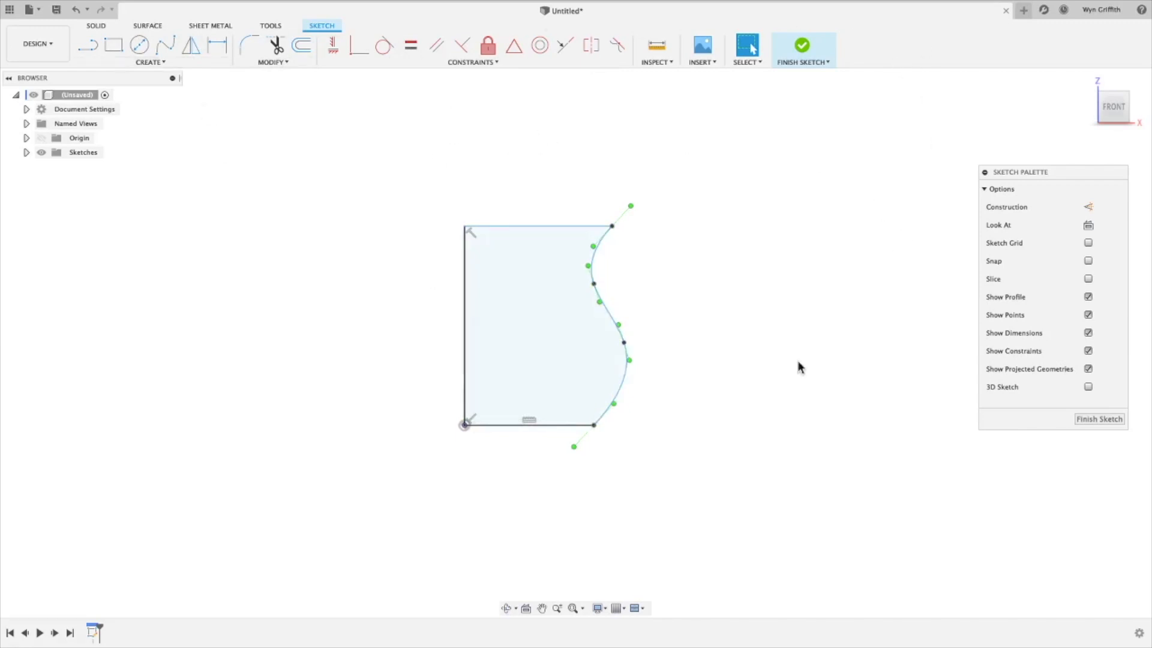
pyautogui.click(1096, 420)
pyautogui.click(1105, 421)
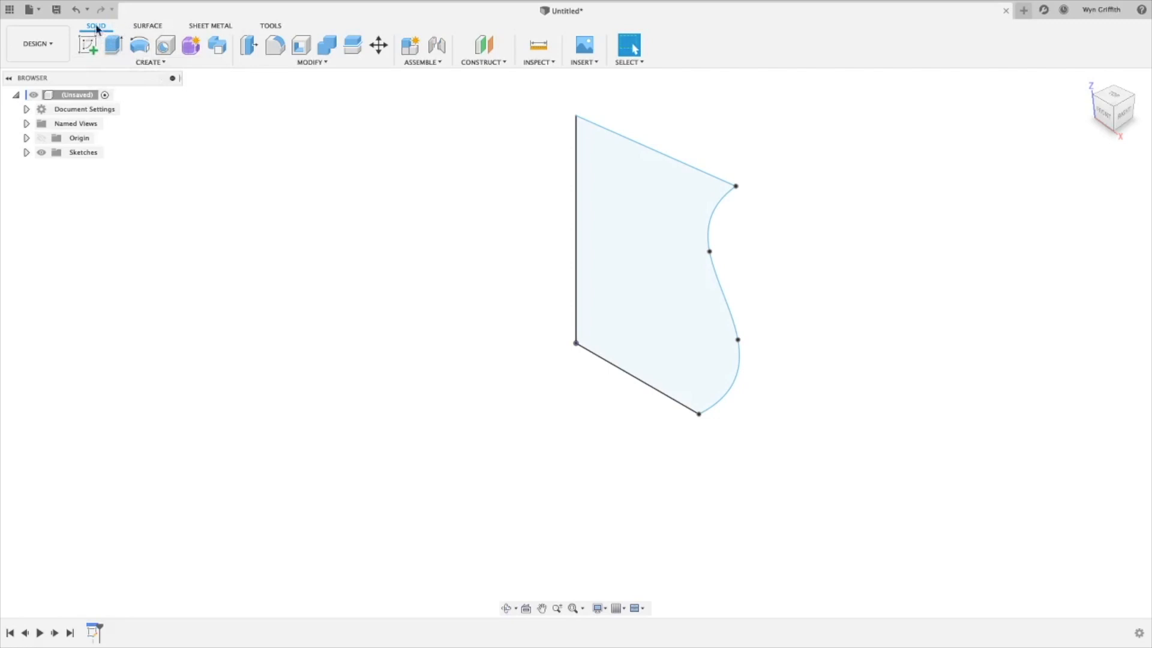
# Step: Start a Revolve, clear the preselected profile and reselect the closed vase profile
pyautogui.click(140, 47)
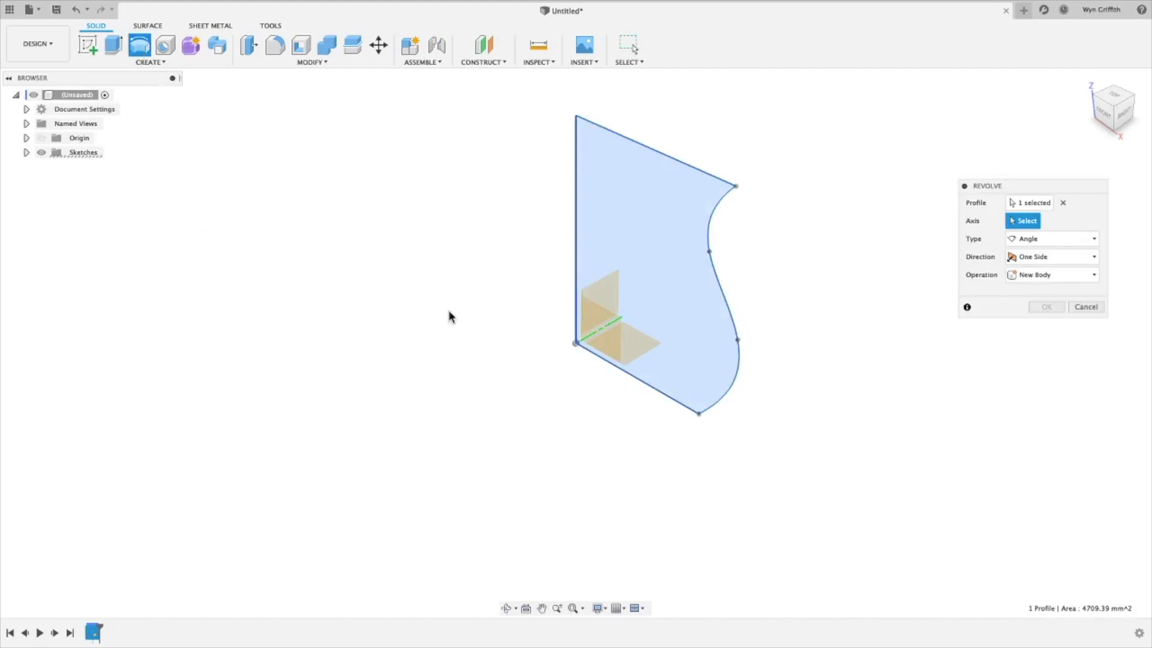
pyautogui.click(1038, 207)
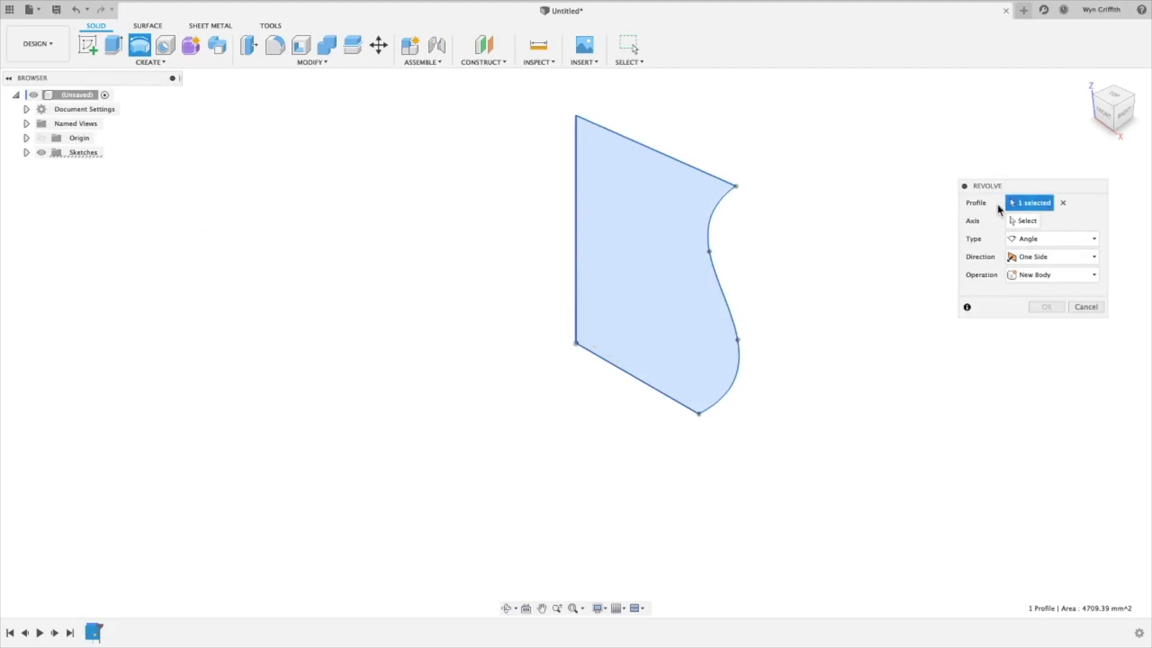
pyautogui.click(1064, 203)
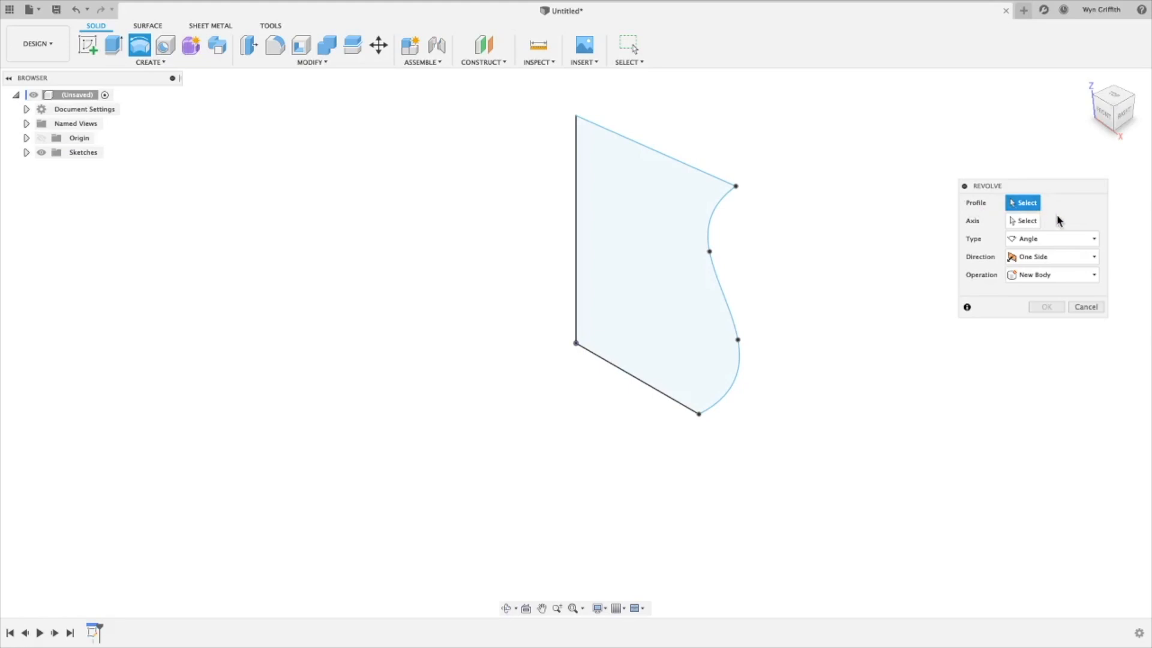
pyautogui.click(1027, 221)
pyautogui.click(1029, 205)
pyautogui.click(1023, 221)
pyautogui.click(1028, 205)
pyautogui.click(653, 246)
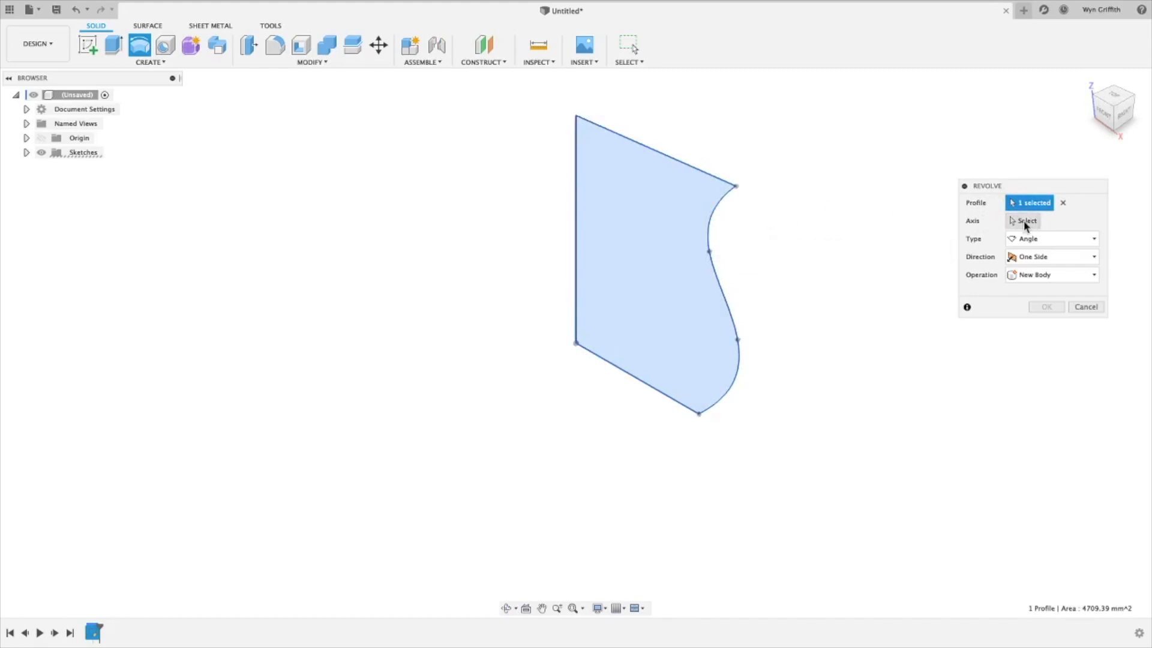
# Step: Try the profile's top line as the revolve axis and clear that axis selection
pyautogui.click(1026, 221)
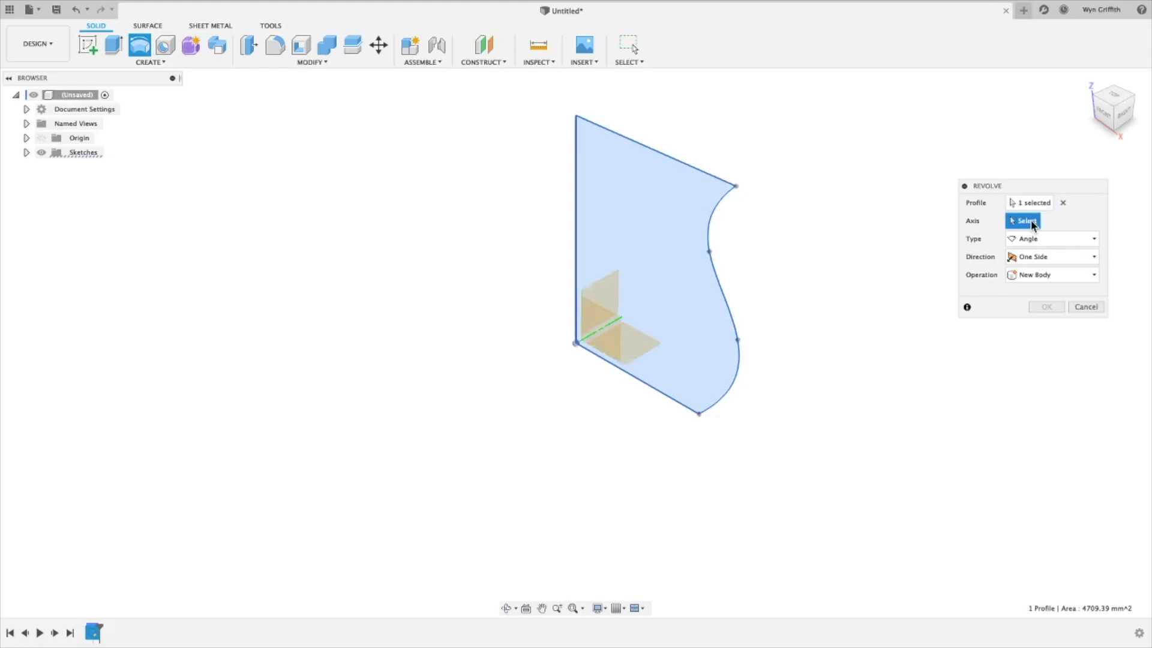
pyautogui.click(686, 160)
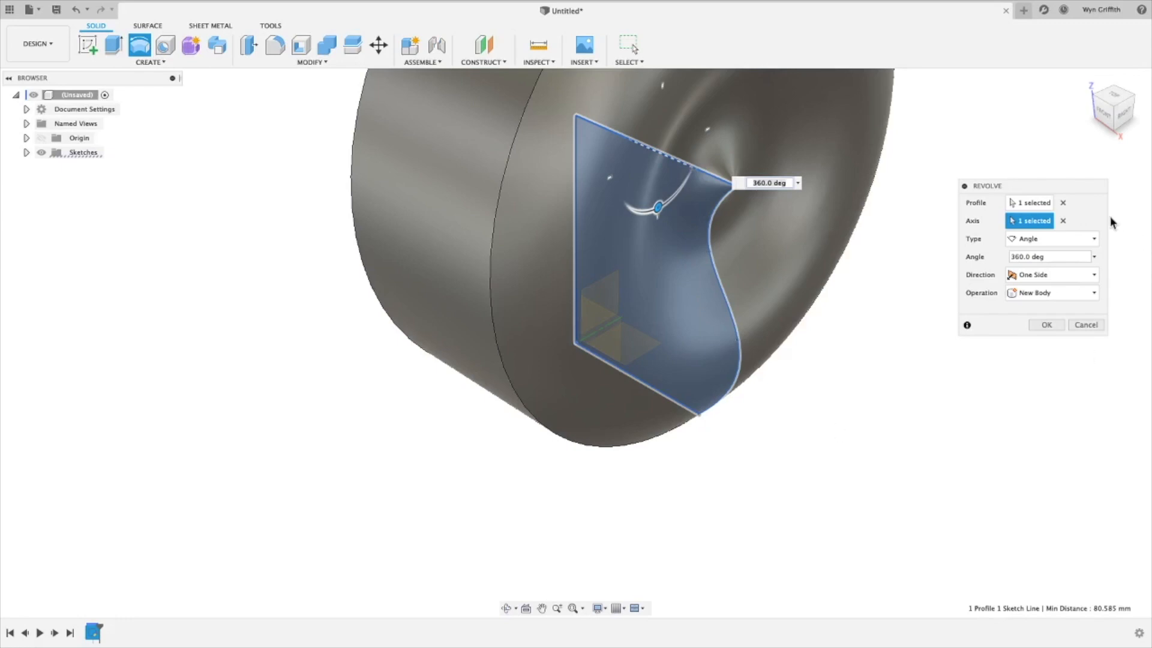
pyautogui.click(1063, 221)
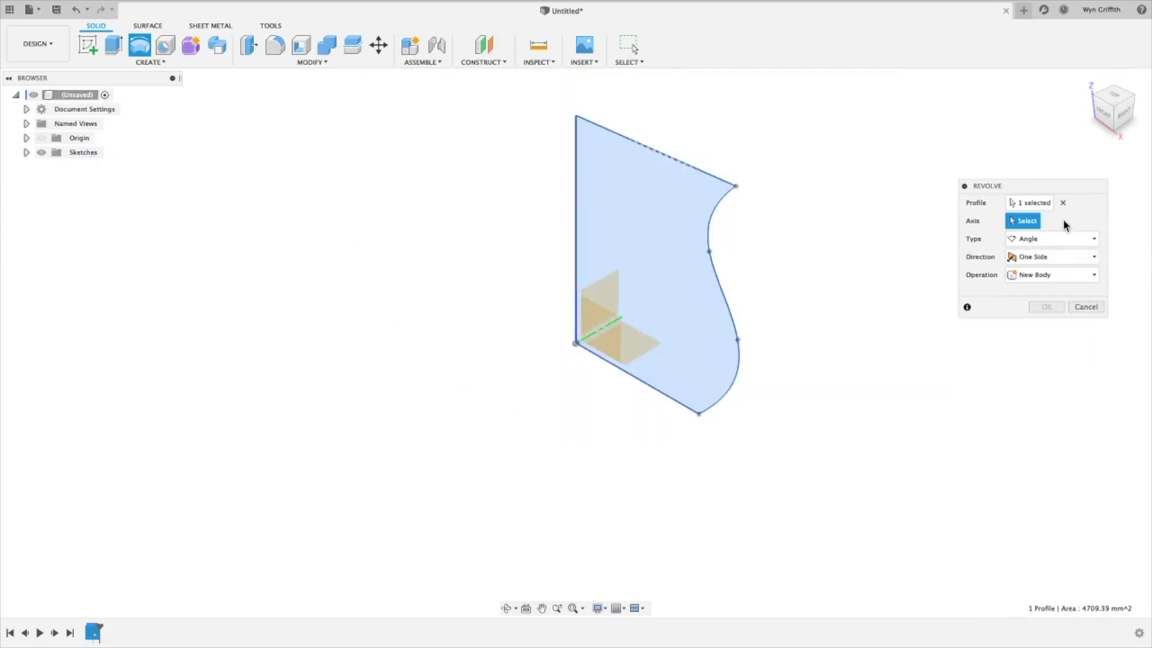
# Step: Revolve the profile 360 degrees around its vertical line as a new body
pyautogui.click(575, 240)
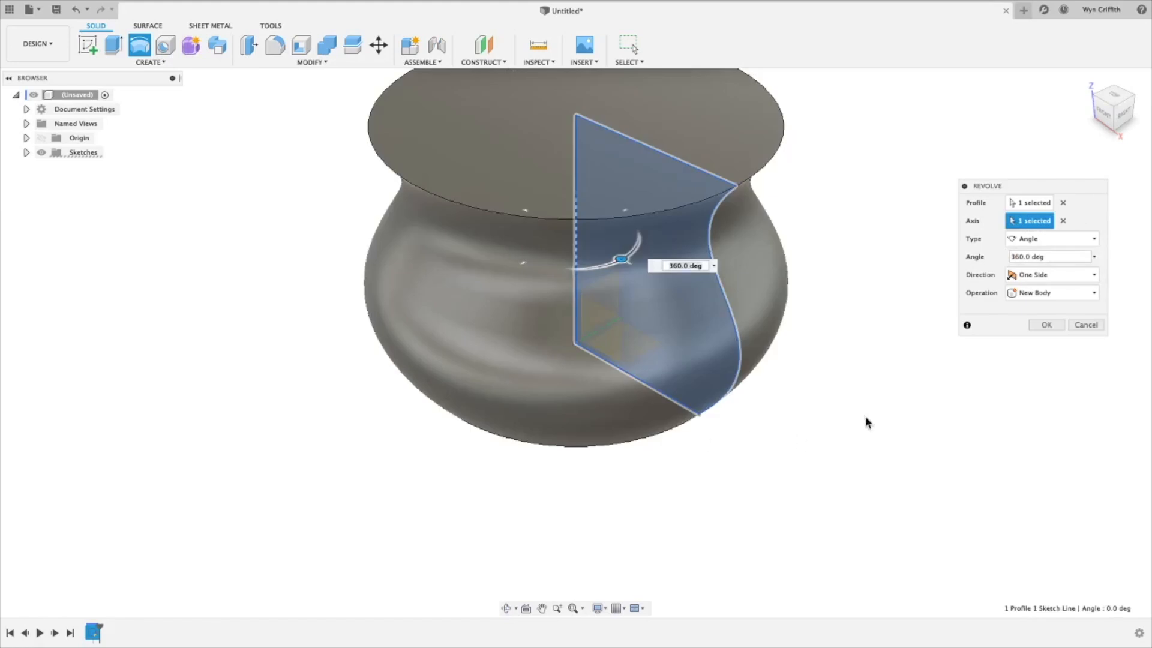
pyautogui.click(1044, 325)
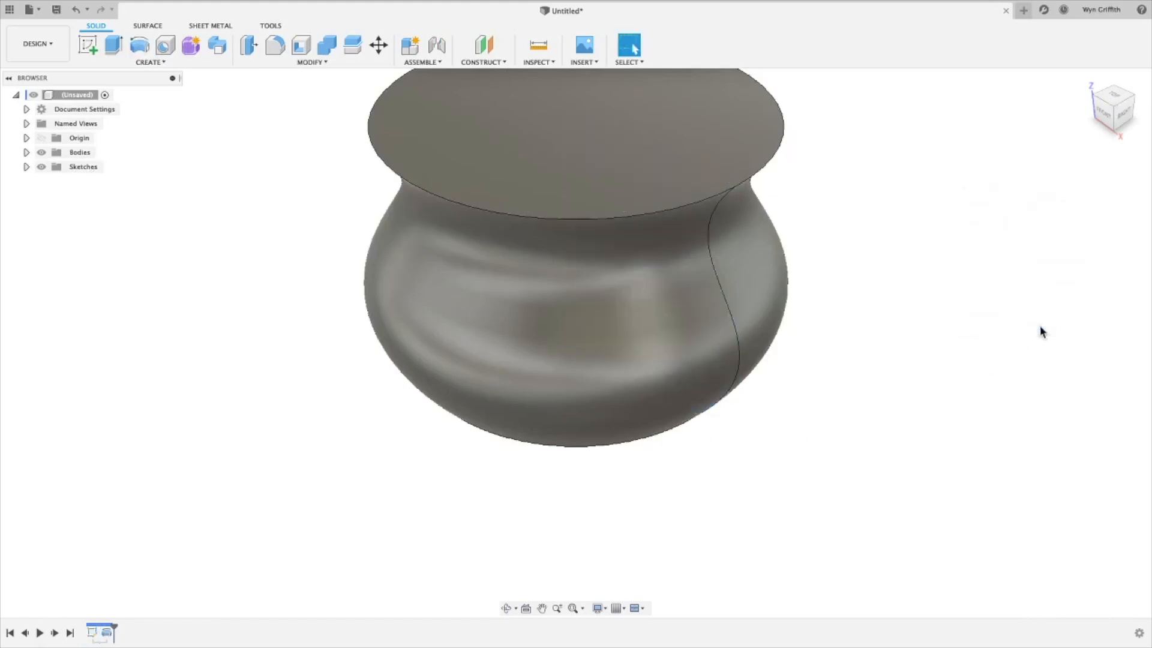
# Step: Preview a section analysis of the vase on the XZ plane, offset the cut by -40 mm, and cancel it
pyautogui.scroll(-3, 314, 516)
pyautogui.keyDown('shift'); pyautogui.moveTo(332, 450); pyautogui.dragTo(369, 438, button='middle'); pyautogui.keyUp('shift')
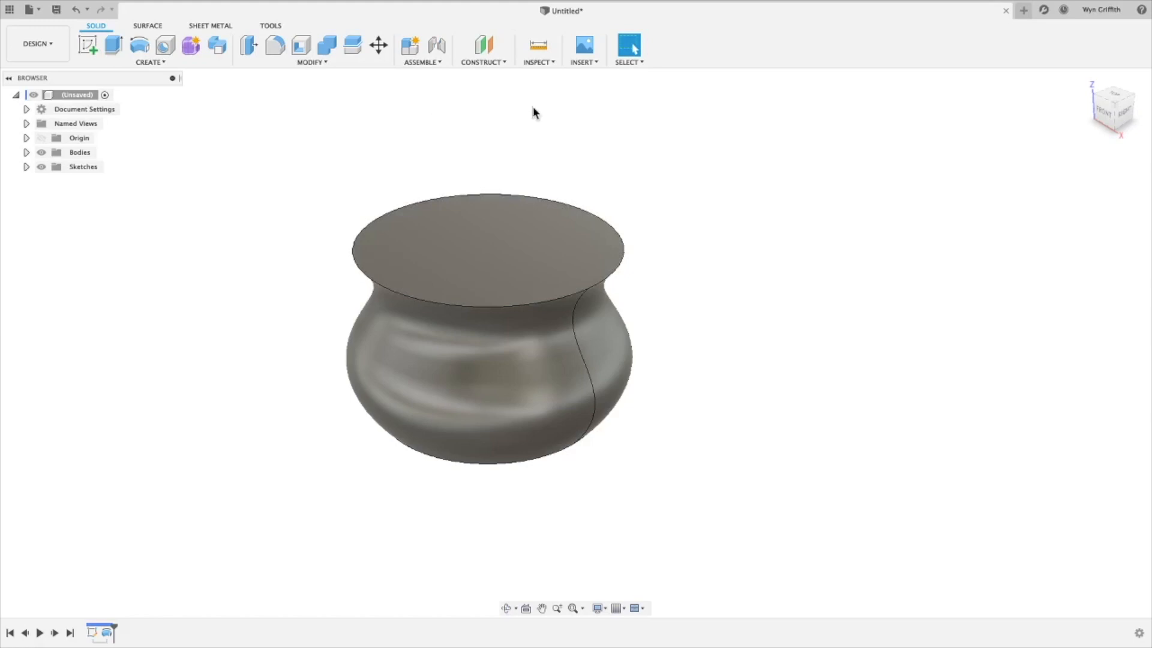
pyautogui.click(552, 61)
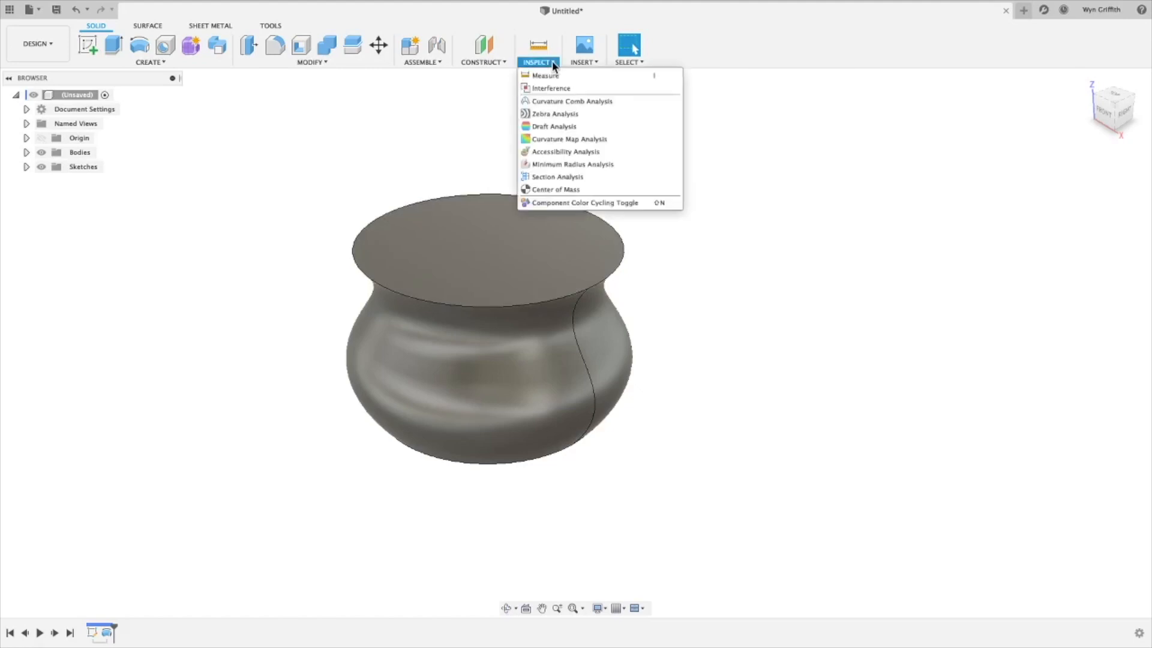
pyautogui.click(562, 177)
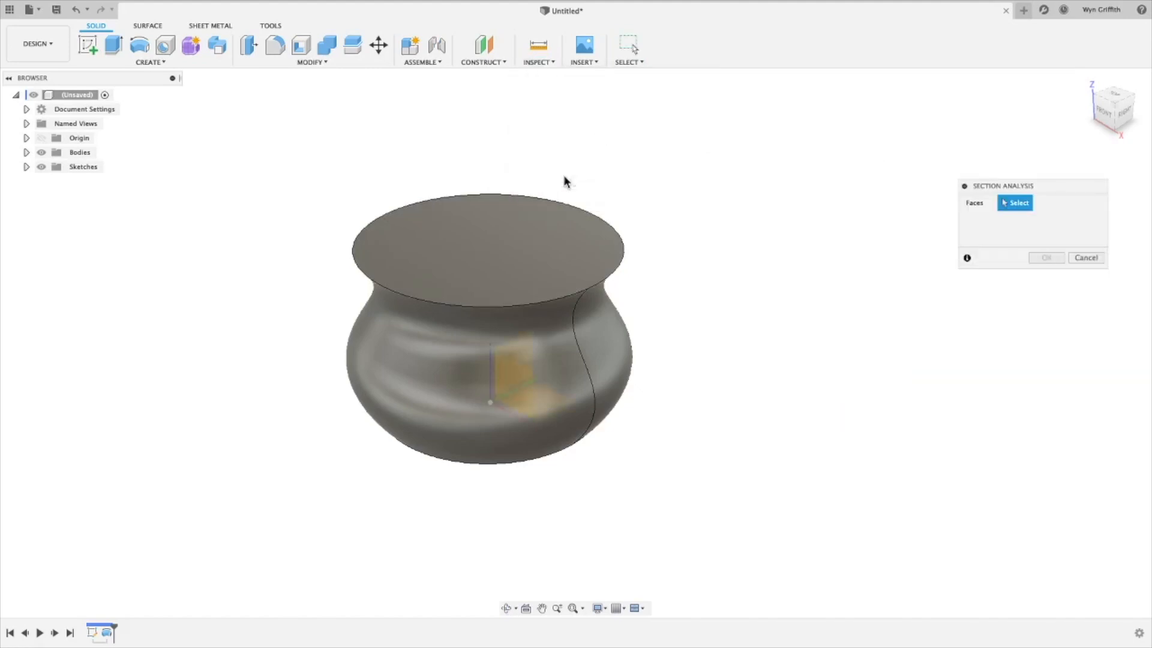
pyautogui.click(511, 377)
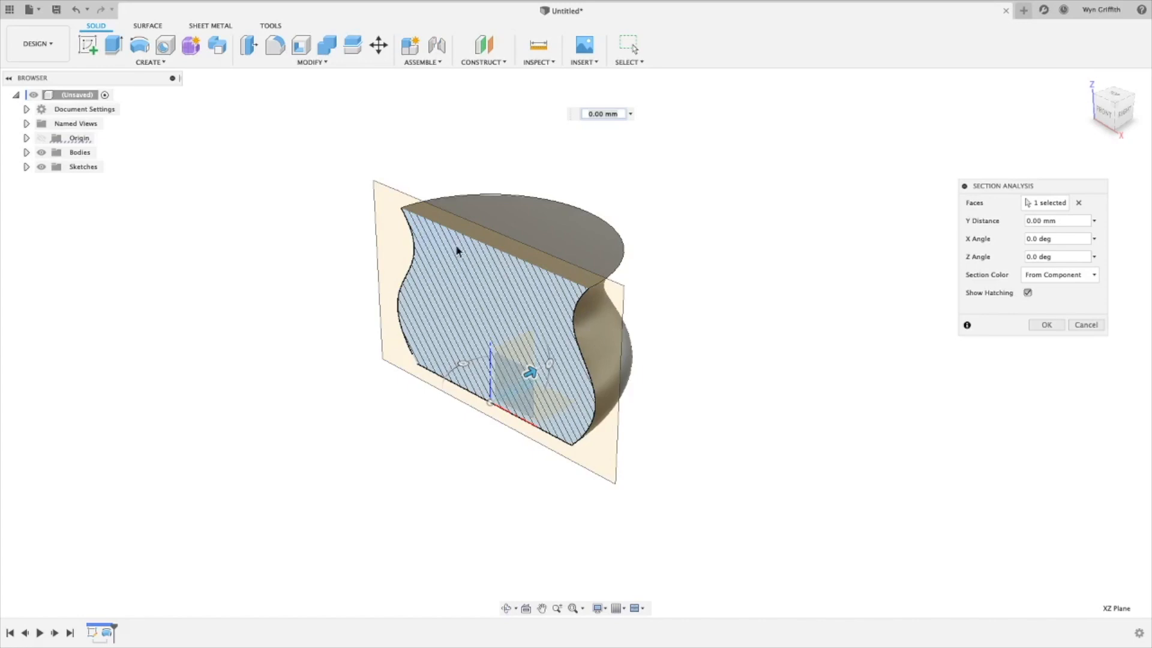
pyautogui.moveTo(531, 373); pyautogui.dragTo(463, 391)
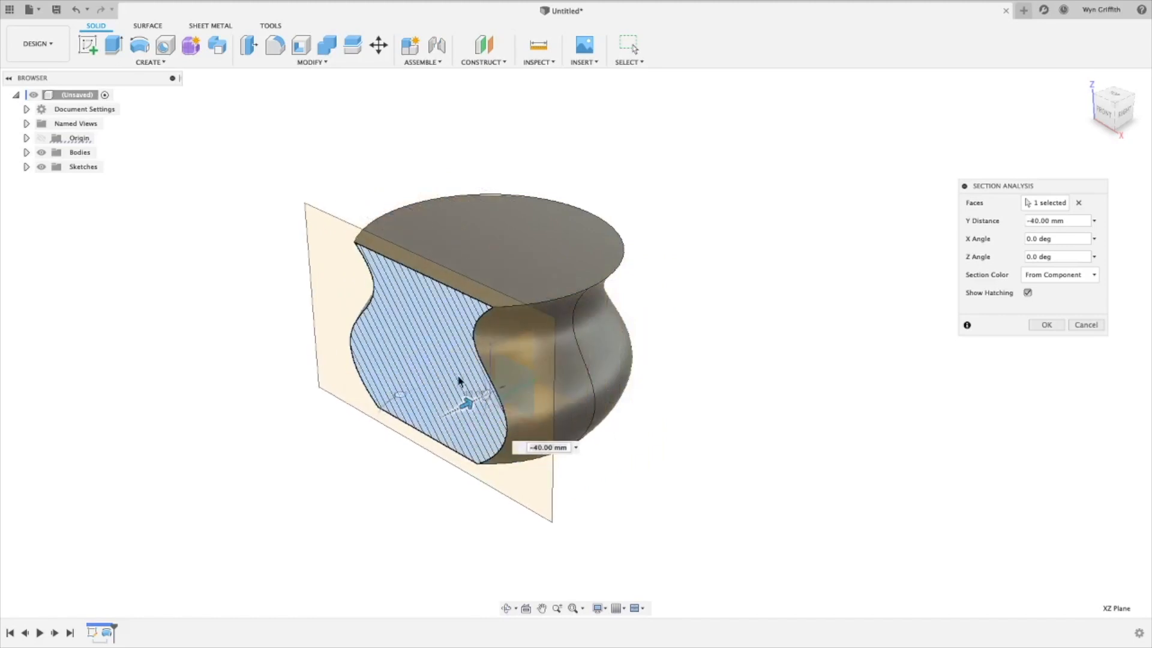
pyautogui.click(1094, 326)
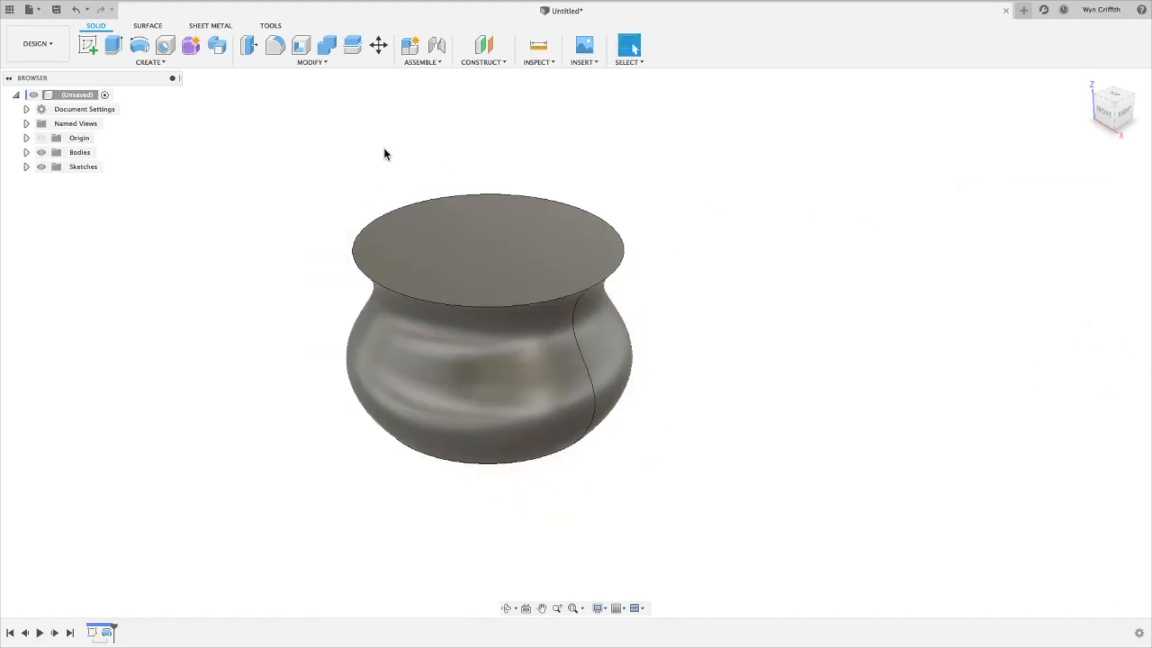
# Step: Shell the vase from its top face with an inside thickness of 1 mm
pyautogui.click(302, 45)
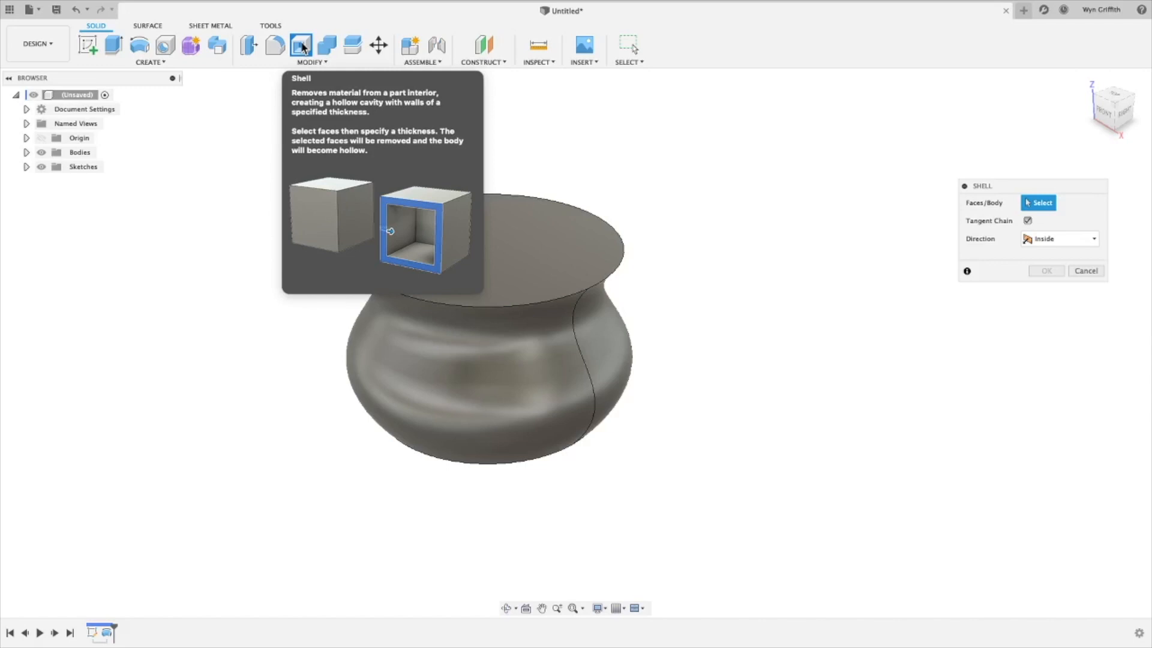
pyautogui.click(484, 258)
pyautogui.write('1')
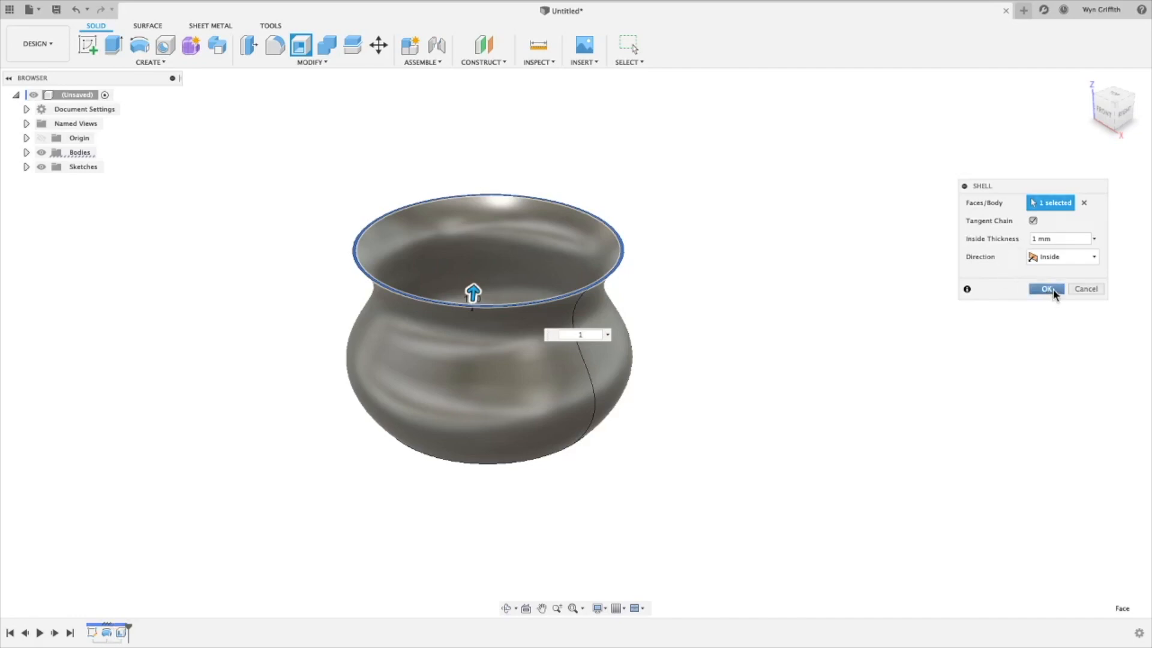
pyautogui.click(1047, 290)
# Step: Edit the shell feature from the history, try a 2 mm inside thickness and set it back to 1 mm
pyautogui.moveTo(674, 201)
pyautogui.keyDown('shift'); pyautogui.mouseDown(button='middle')
pyautogui.moveTo(674, 229)
pyautogui.moveTo(674, 174)
pyautogui.moveTo(682, 185)
pyautogui.mouseUp(button='middle'); pyautogui.keyUp('shift')
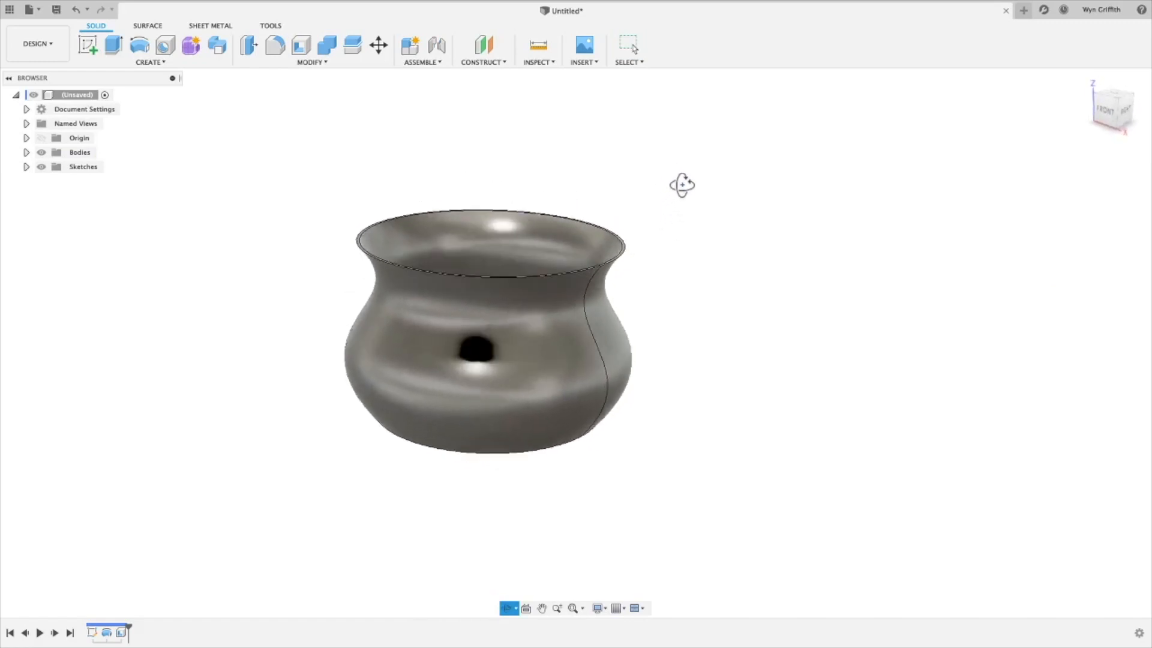
pyautogui.keyDown('shift'); pyautogui.moveTo(267, 369); pyautogui.dragTo(268, 389, button='middle'); pyautogui.keyUp('shift')
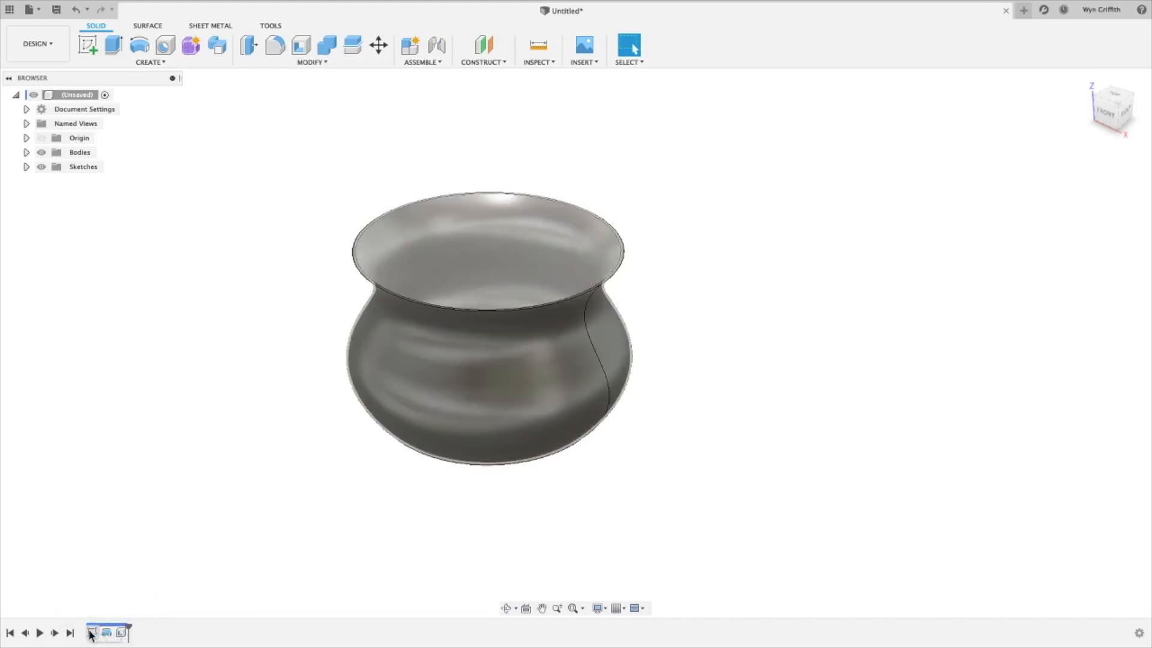
pyautogui.rightClick(122, 634)
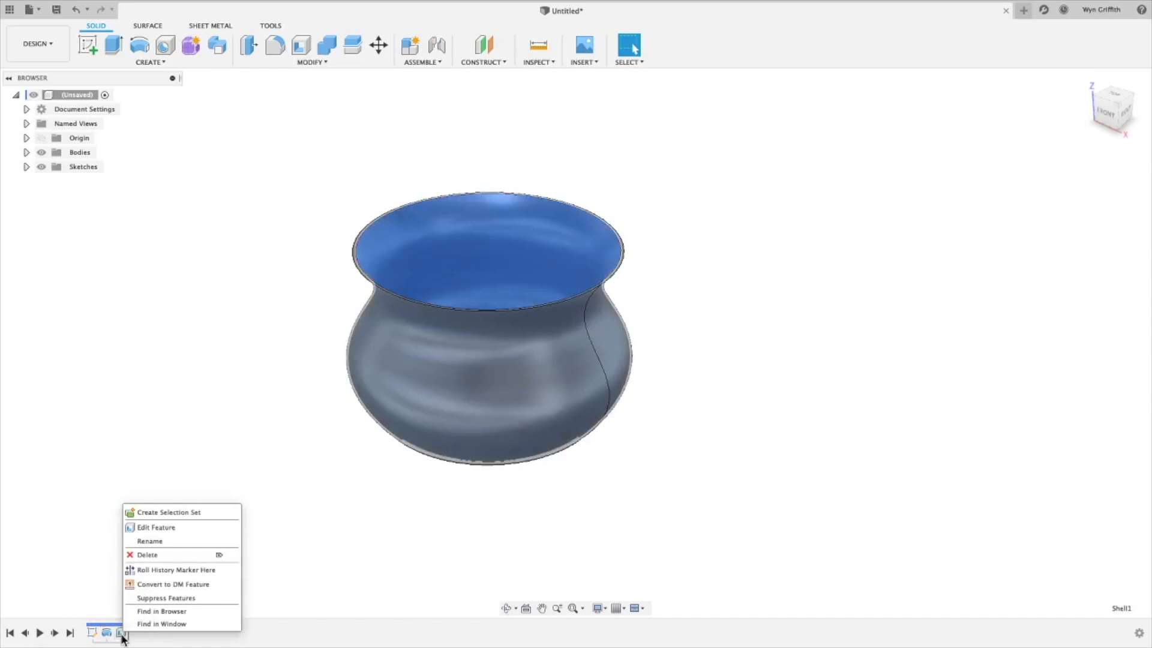
pyautogui.click(168, 527)
pyautogui.write('2')
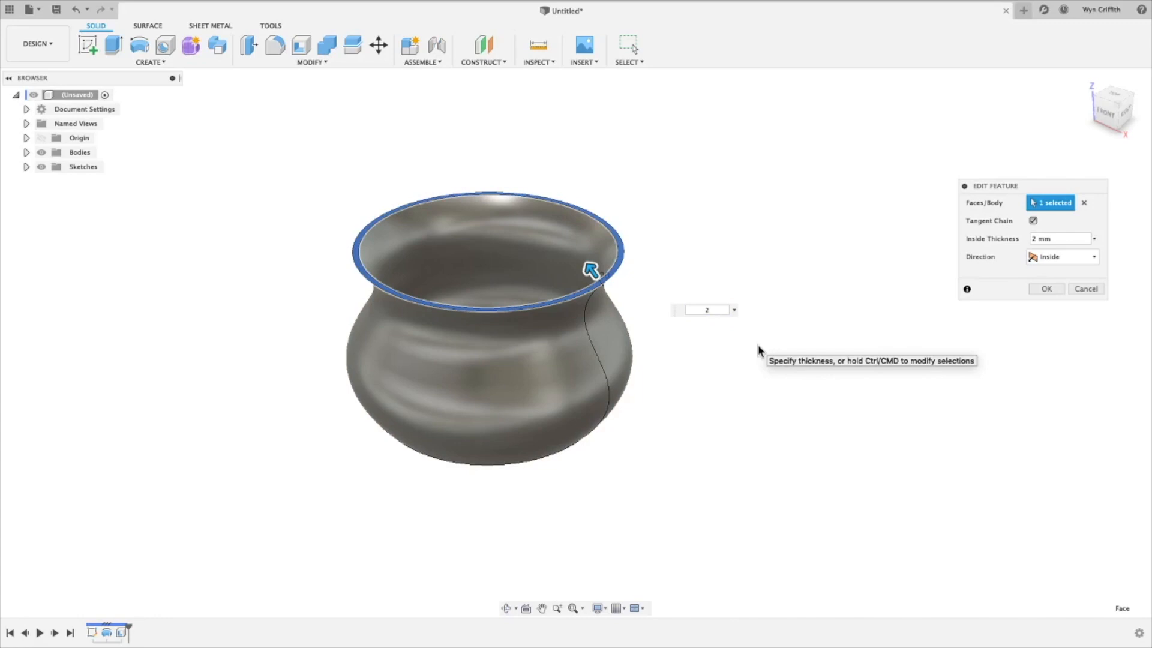
pyautogui.moveTo(591, 270); pyautogui.dragTo(564, 235)
pyautogui.write('1')
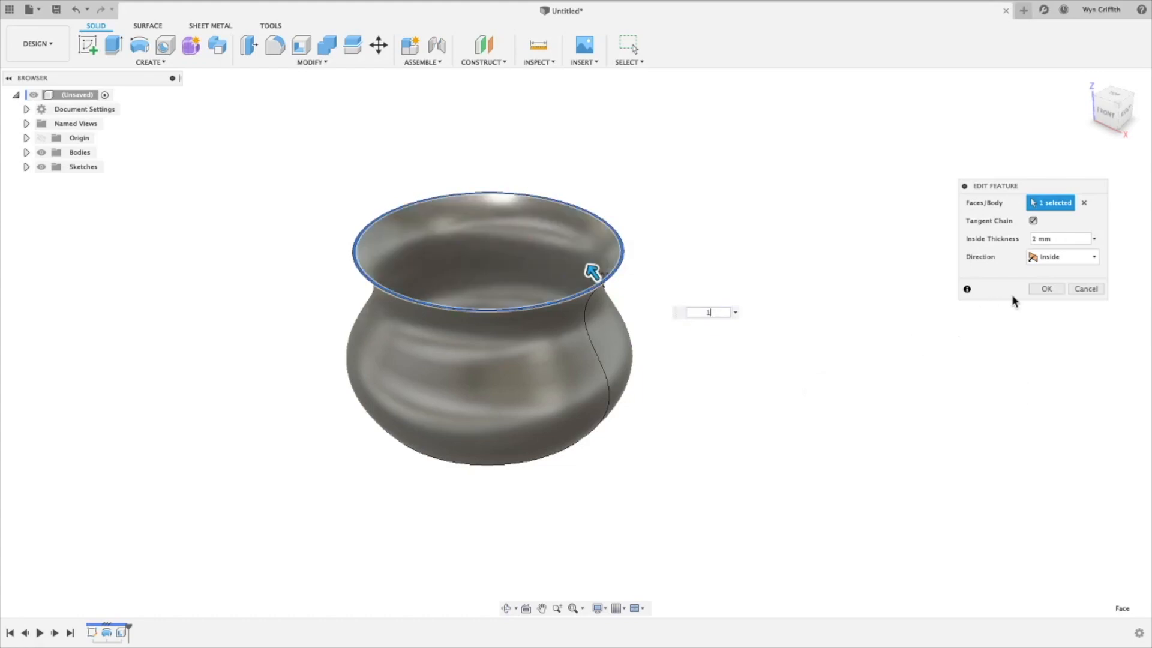
pyautogui.click(1046, 289)
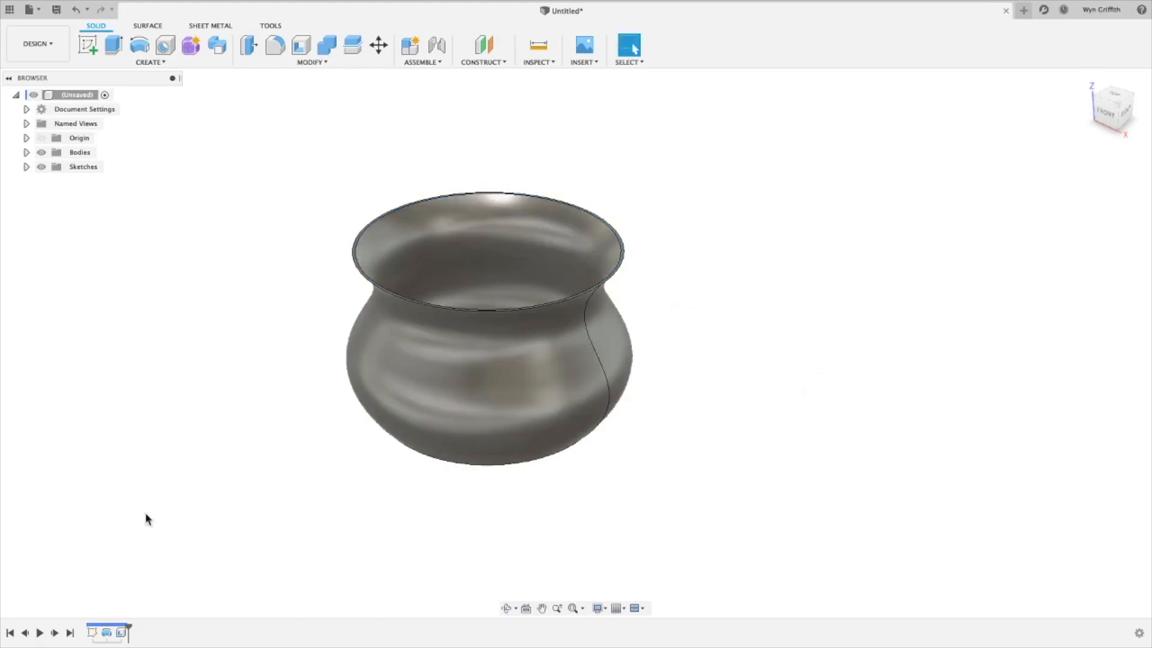
# Step: Edit the revolve feature, try the profile's top line as the axis and reselect the vertical line
pyautogui.rightClick(106, 633)
pyautogui.click(140, 513)
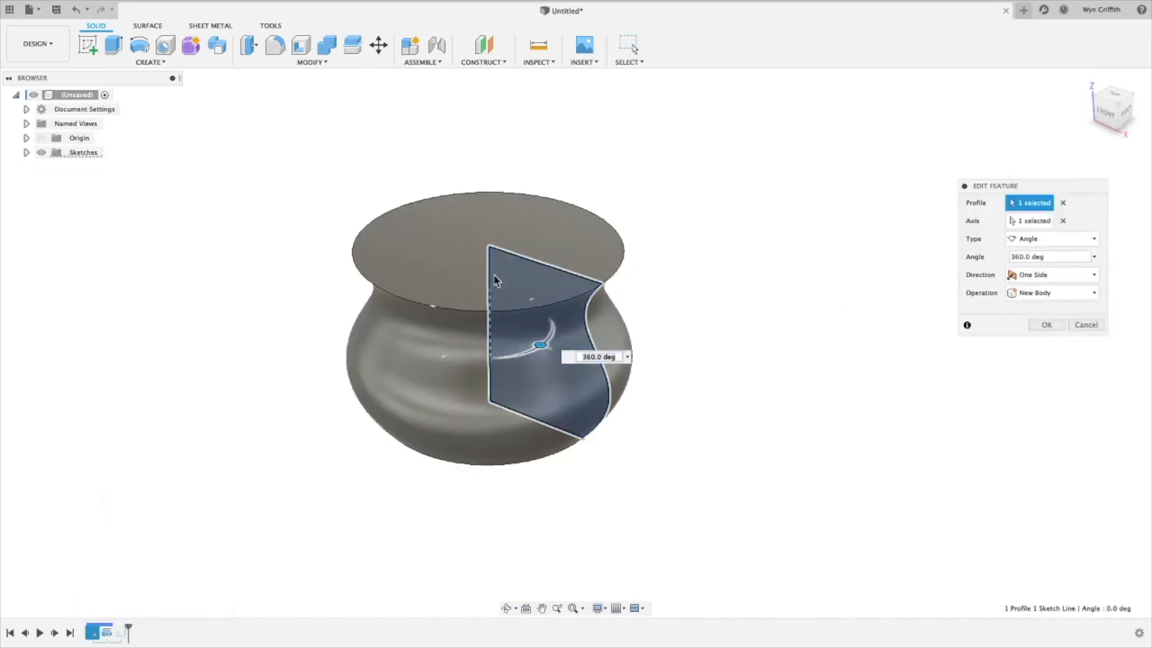
pyautogui.keyDown('shift'); pyautogui.moveTo(841, 353); pyautogui.dragTo(828, 358, button='middle'); pyautogui.keyUp('shift')
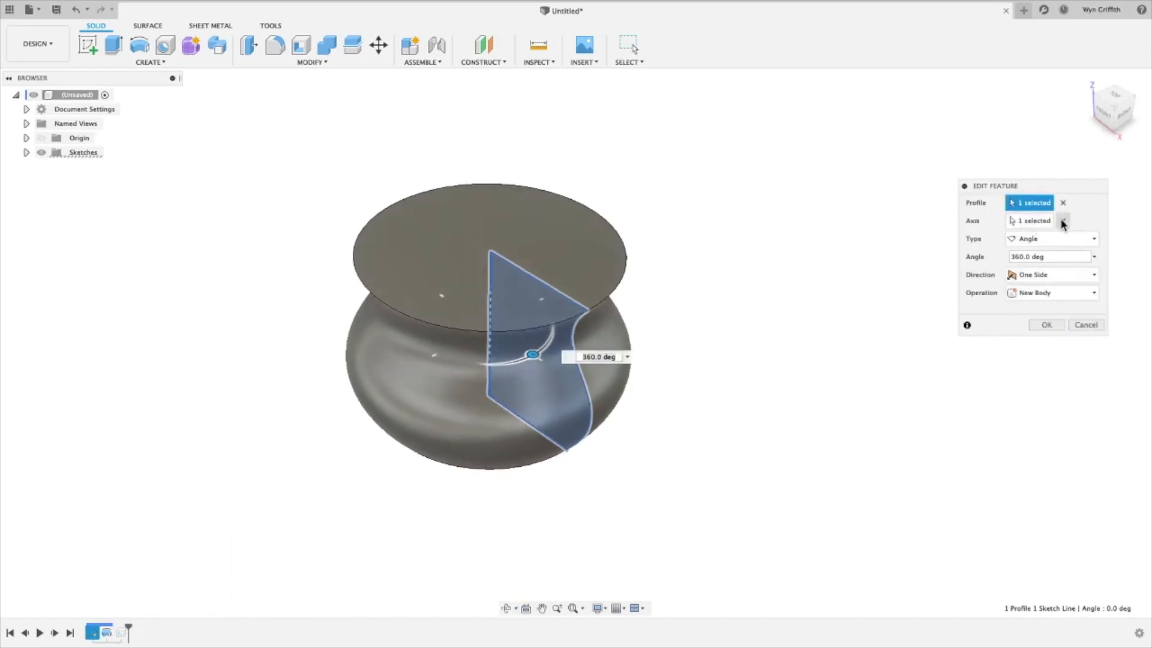
pyautogui.click(1064, 222)
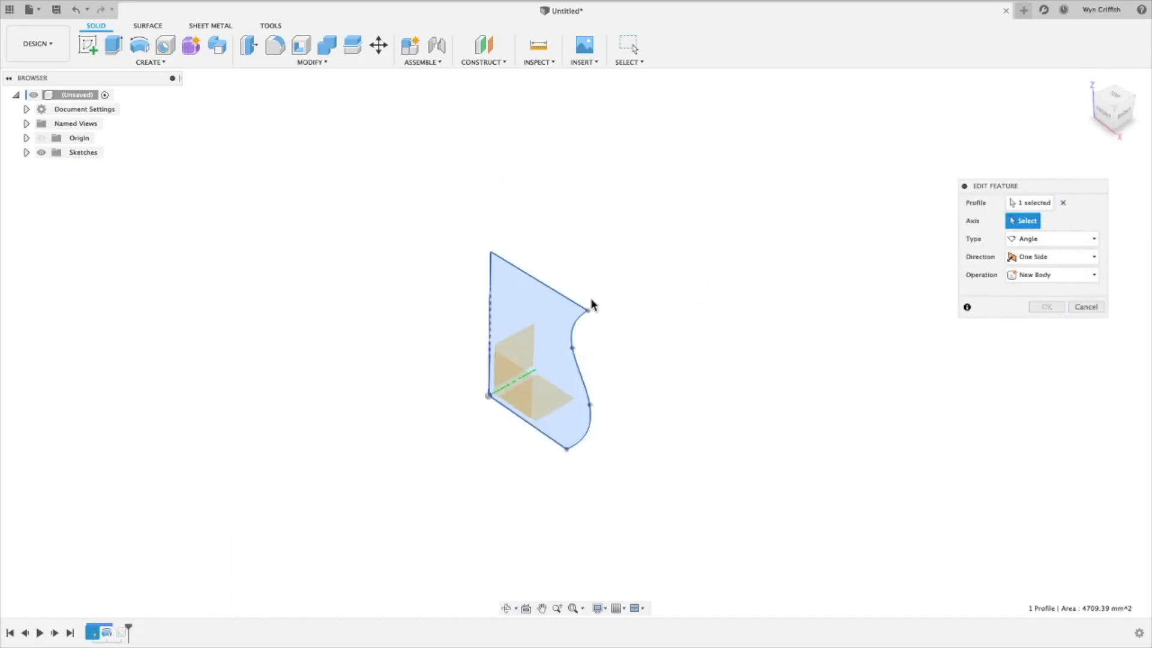
pyautogui.click(548, 286)
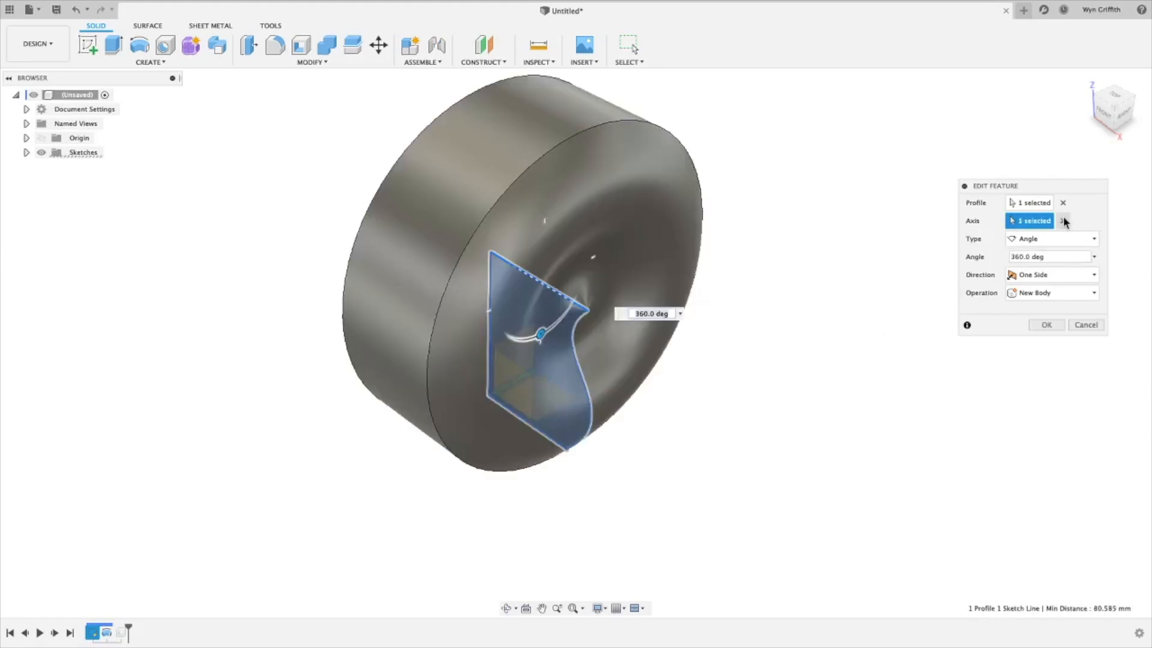
pyautogui.click(1062, 222)
pyautogui.click(491, 305)
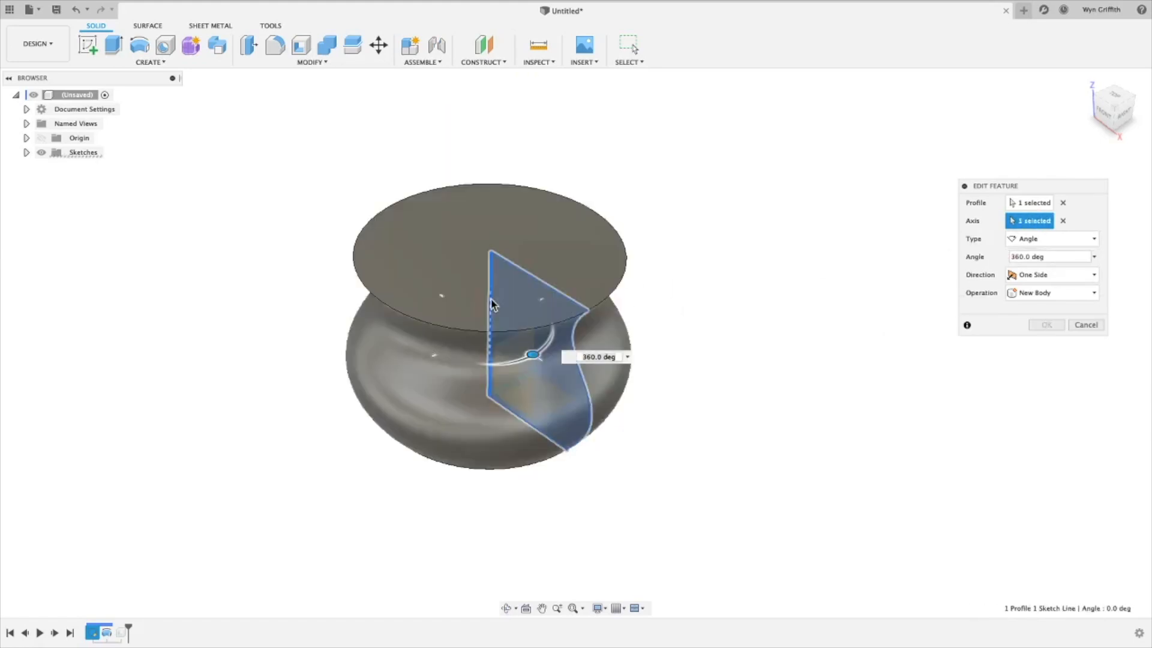
# Step: Try a revolve angle of 275 degrees, set it back to 360 degrees and accept the feature
pyautogui.moveTo(533, 355); pyautogui.dragTo(446, 354)
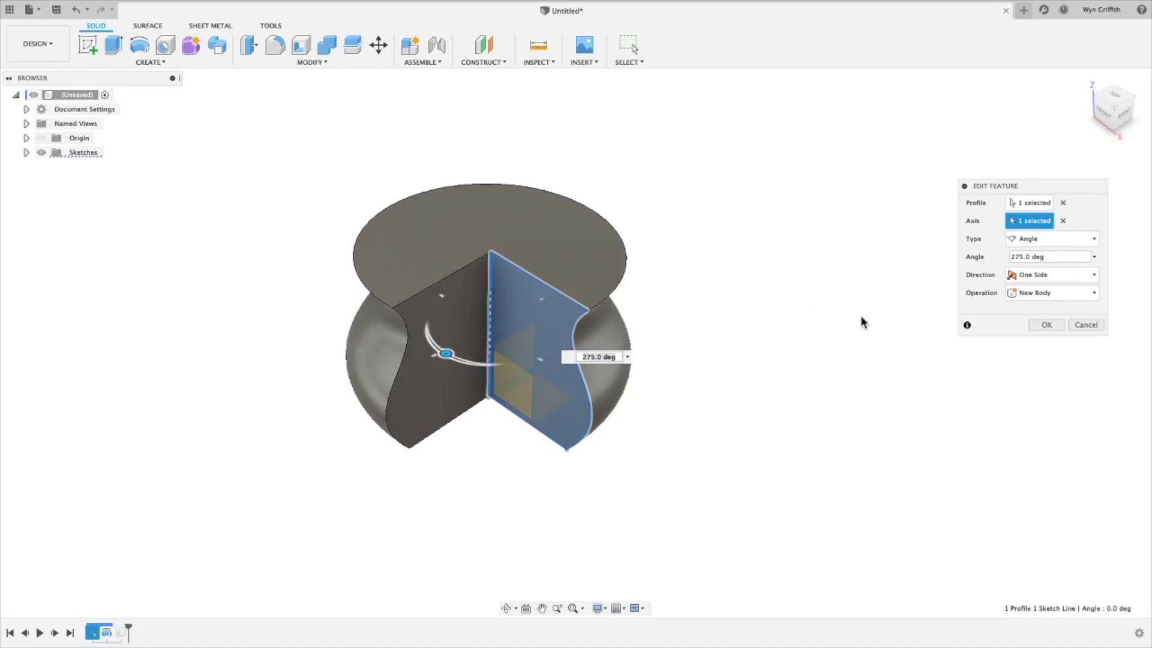
pyautogui.write('360')
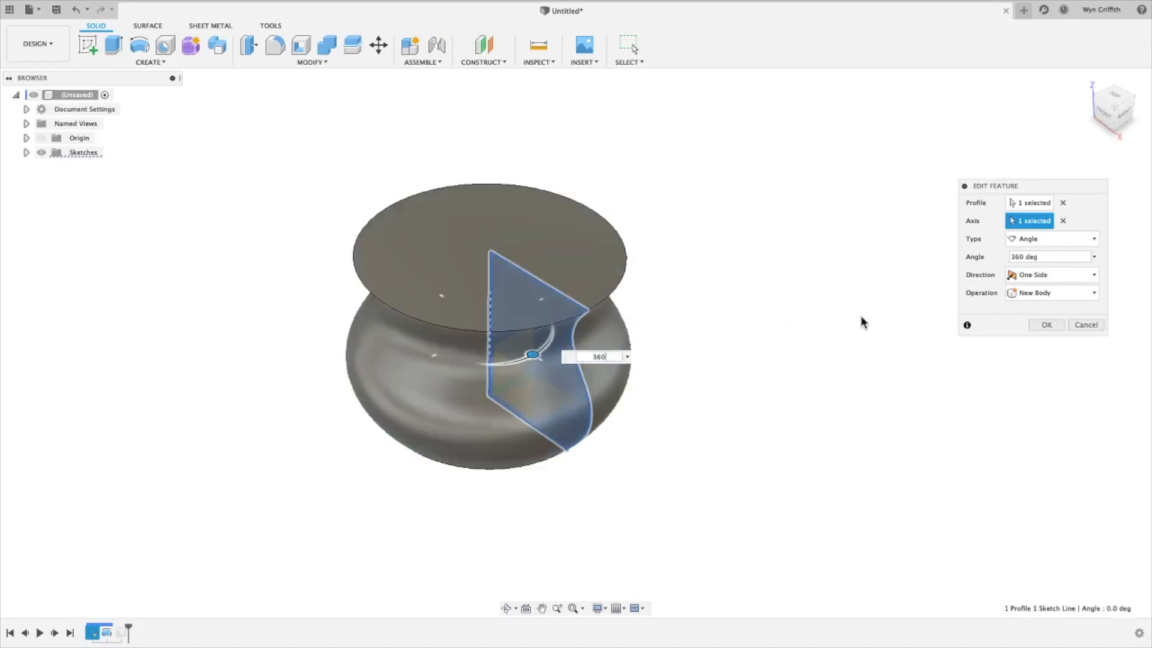
pyautogui.click(1046, 324)
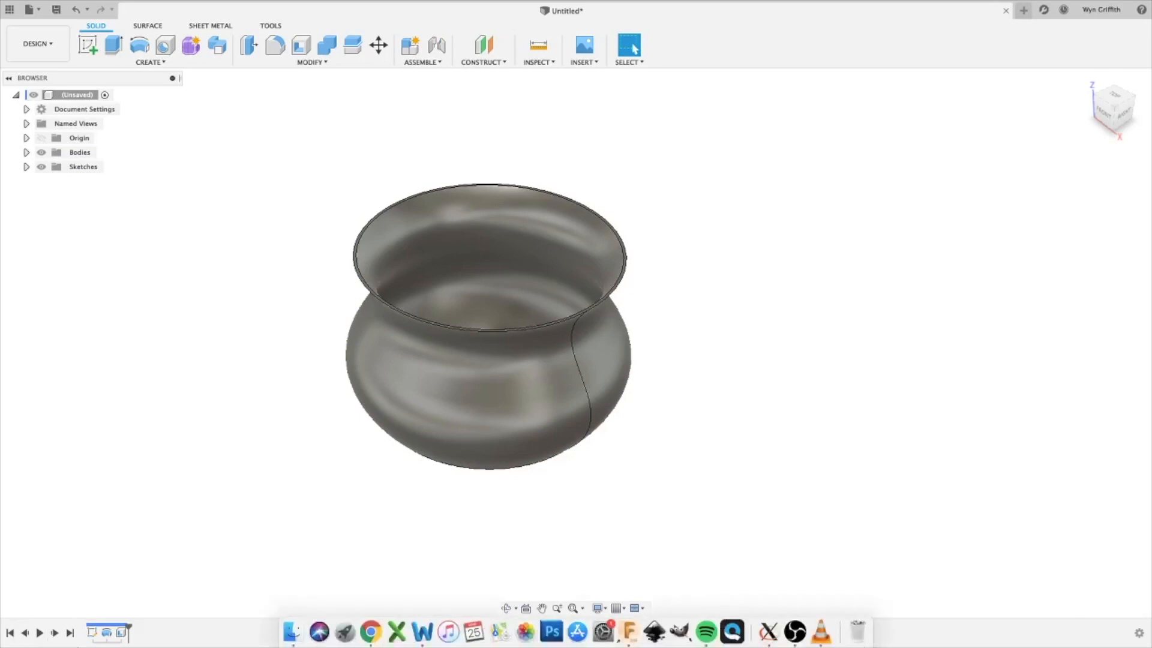
# Step: Edit the profile sketch, moving the rim point to about X 47, Z 82 mm and the upper spline point to about X 58, Z 54 mm
pyautogui.rightClick(91, 634)
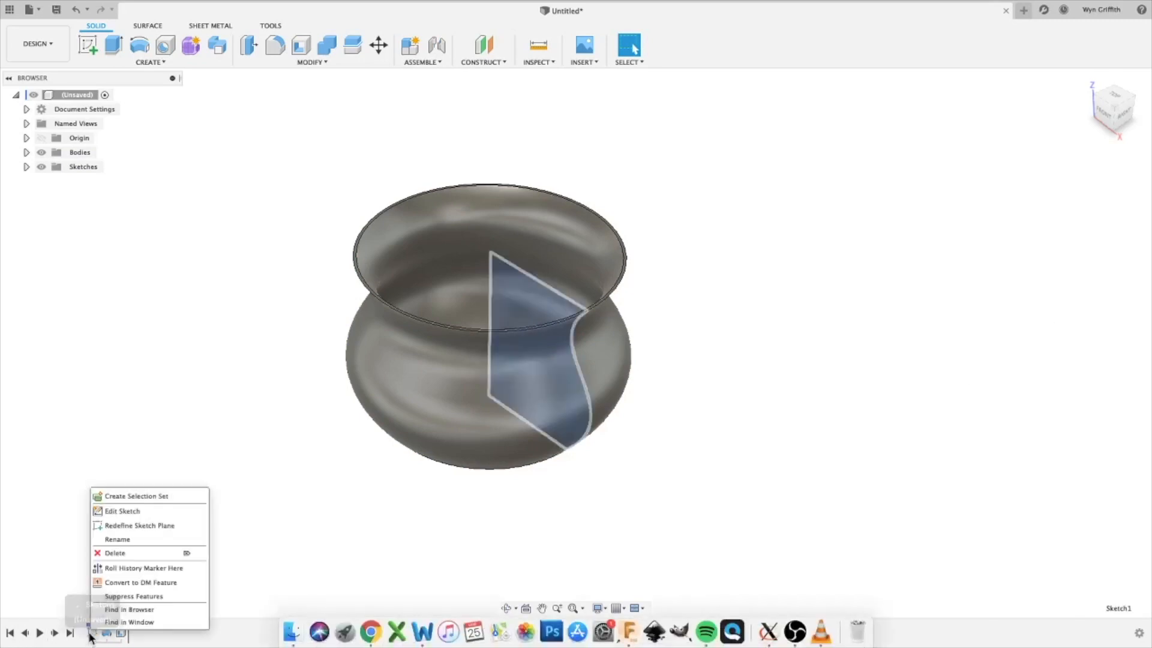
pyautogui.click(120, 511)
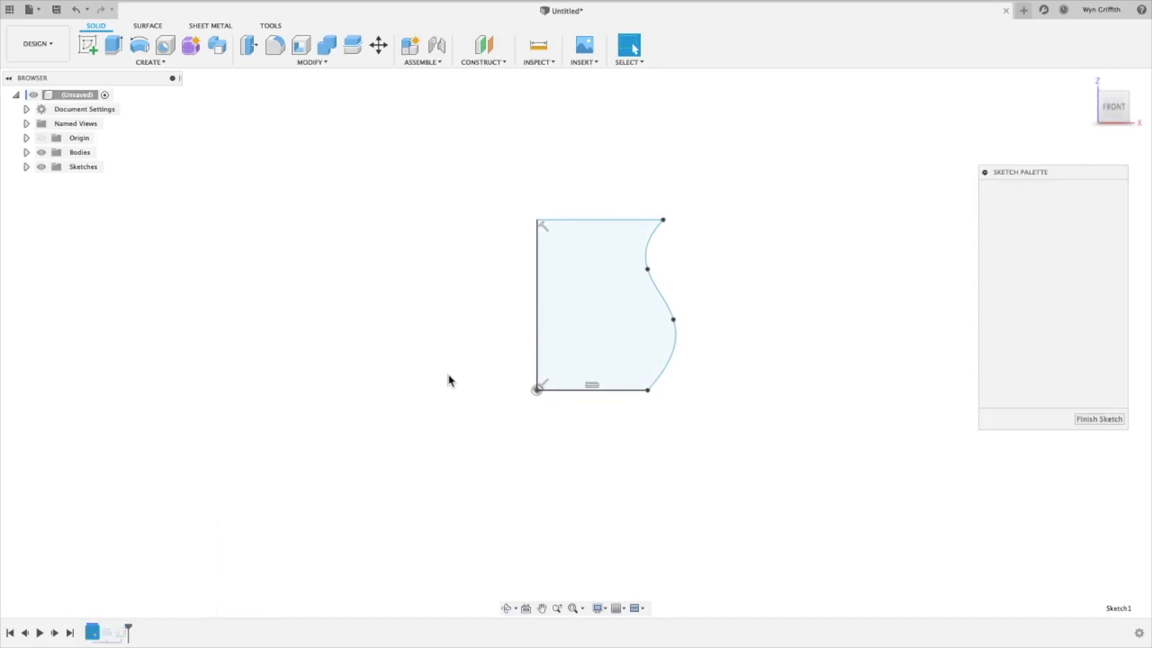
pyautogui.moveTo(662, 221); pyautogui.dragTo(636, 218)
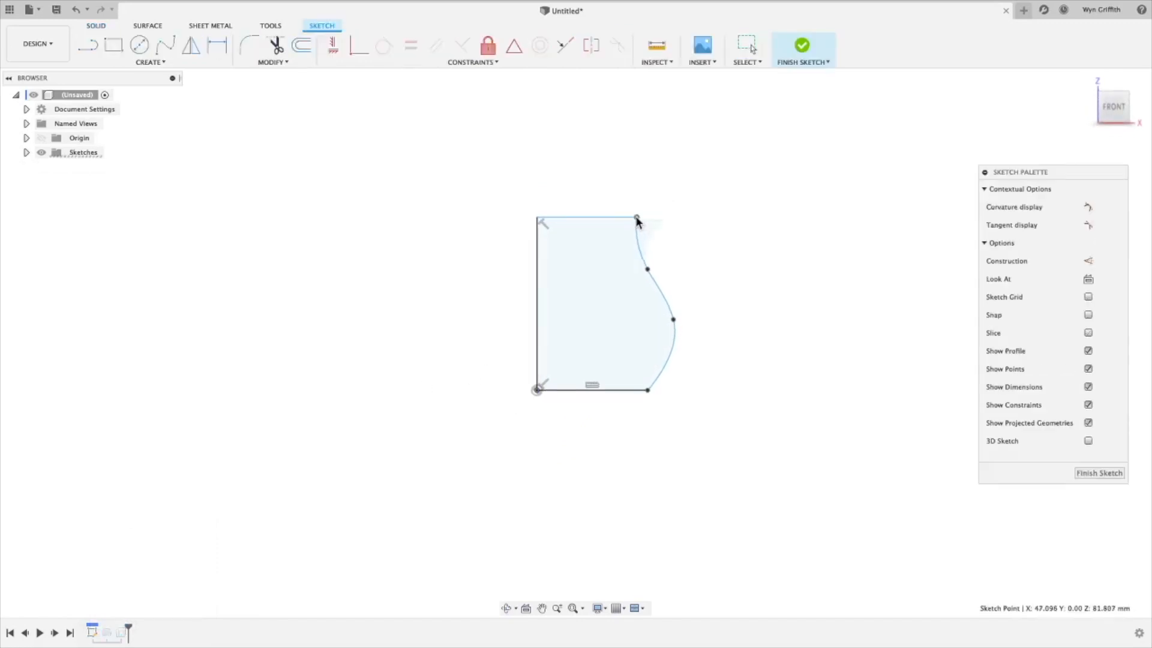
pyautogui.moveTo(648, 270); pyautogui.dragTo(660, 277)
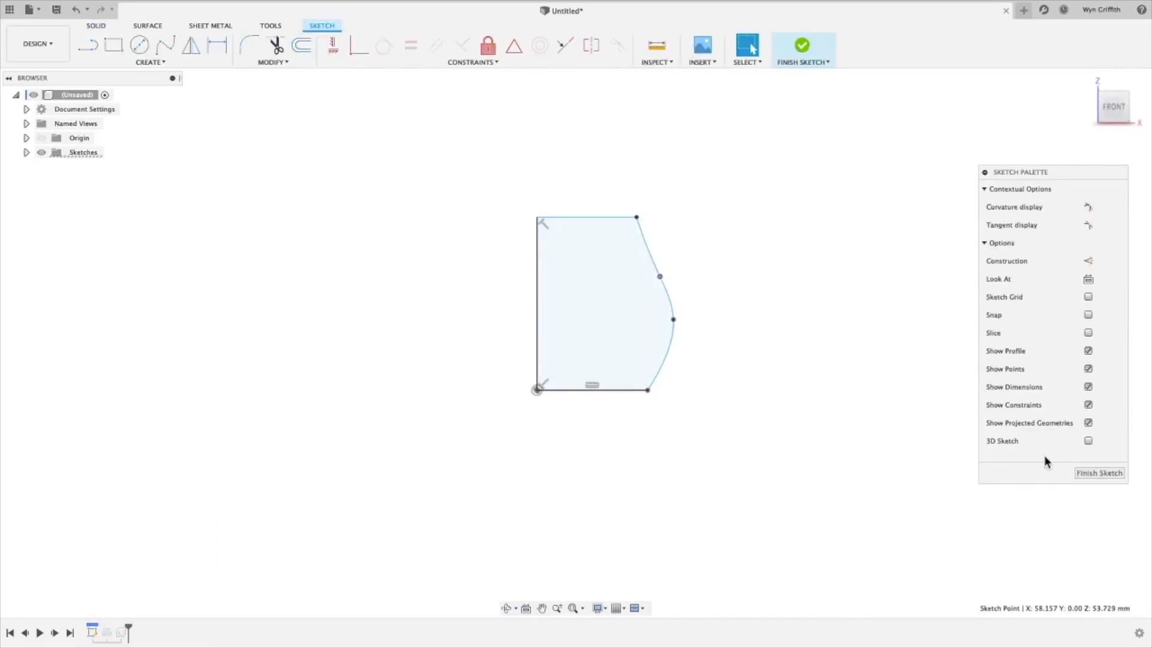
pyautogui.click(1080, 473)
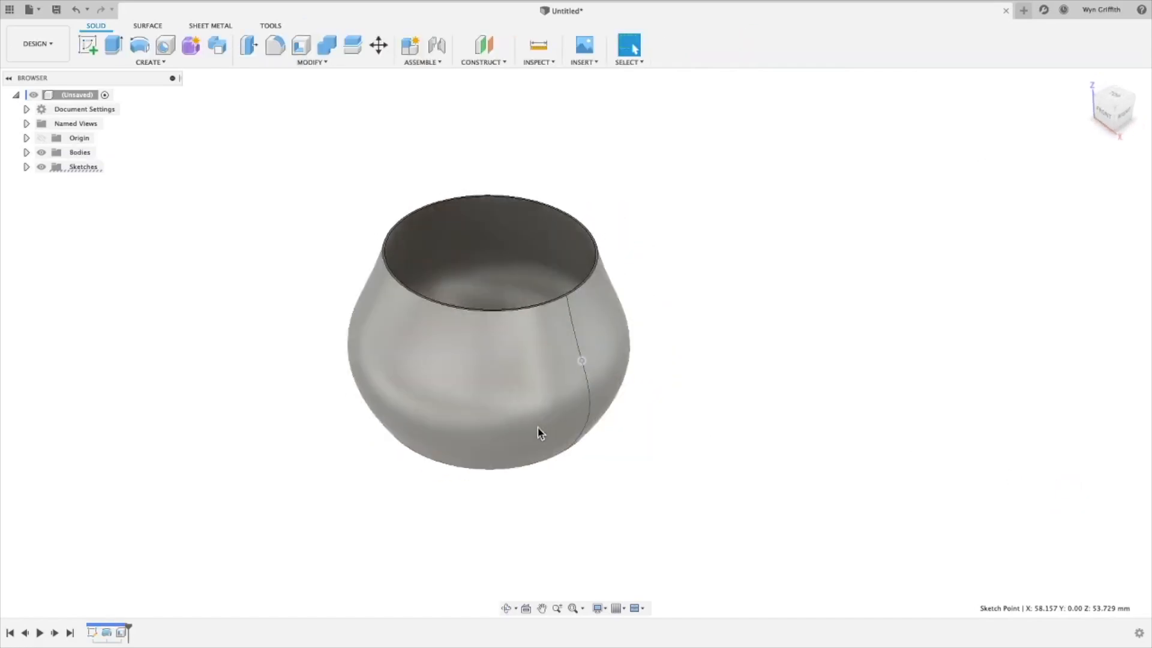
# Step: Expand the sketches in the browser and show the profile sketch over the vase body
pyautogui.moveTo(332, 476)
pyautogui.keyDown('shift'); pyautogui.mouseDown(button='middle')
pyautogui.moveTo(337, 425)
pyautogui.moveTo(334, 476)
pyautogui.moveTo(334, 463)
pyautogui.mouseUp(button='middle'); pyautogui.keyUp('shift')
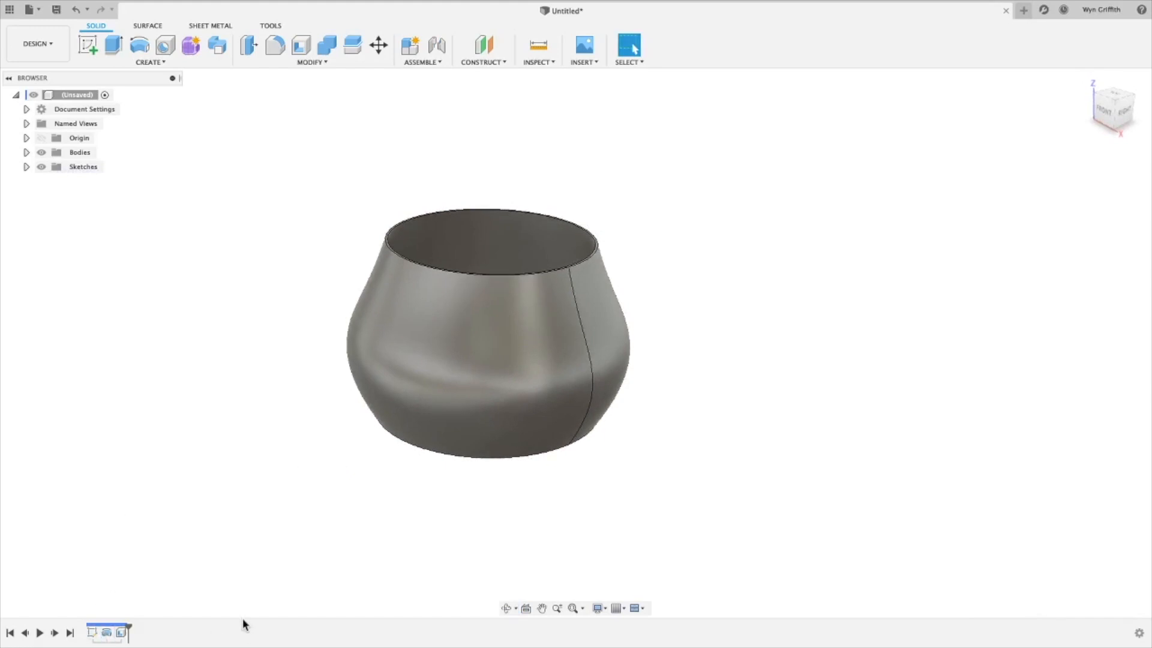
pyautogui.keyDown('shift'); pyautogui.moveTo(256, 443); pyautogui.dragTo(338, 429, button='middle'); pyautogui.keyUp('shift')
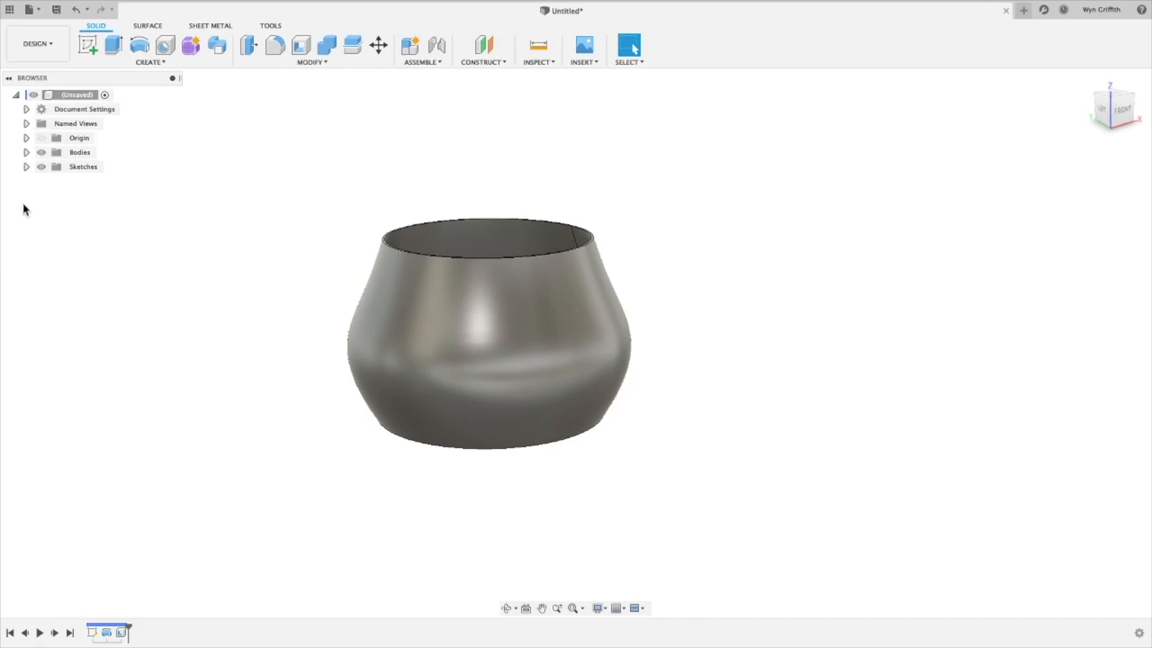
pyautogui.click(27, 167)
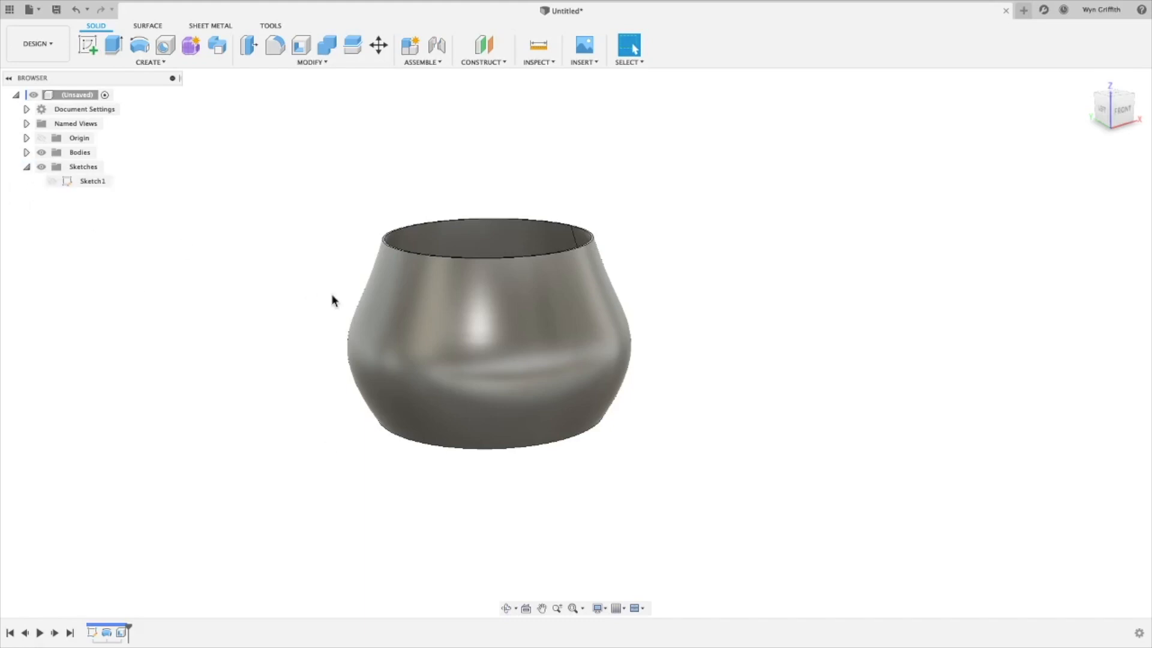
pyautogui.click(53, 183)
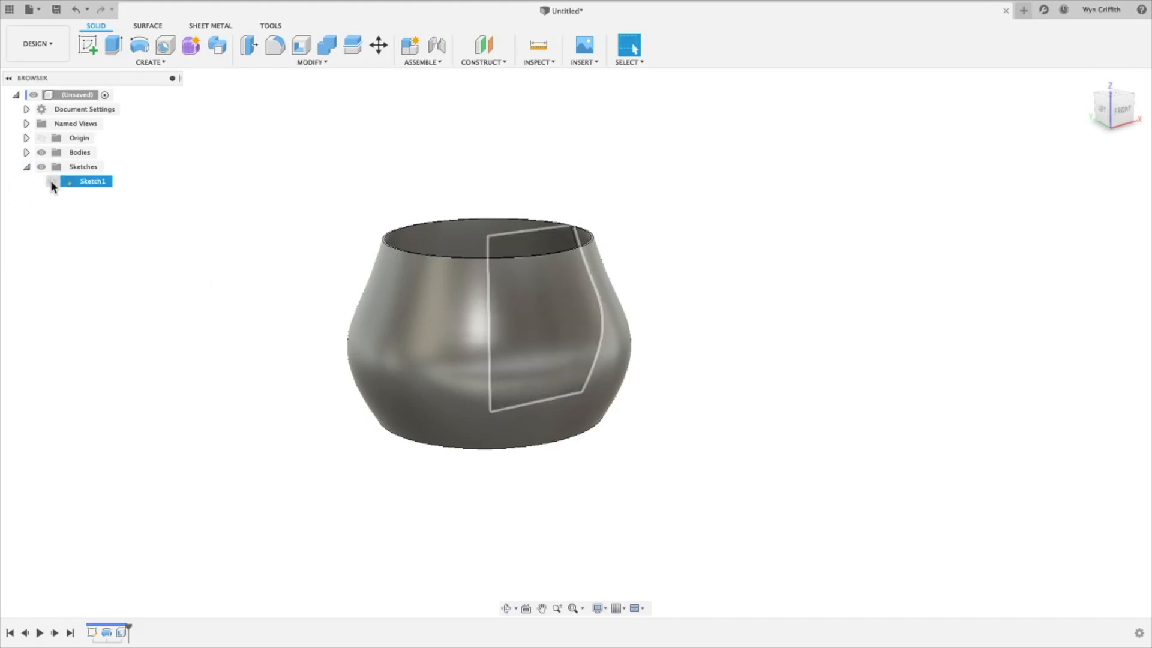
pyautogui.click(181, 275)
pyautogui.keyDown('shift'); pyautogui.moveTo(279, 309); pyautogui.dragTo(246, 300, button='middle'); pyautogui.keyUp('shift')
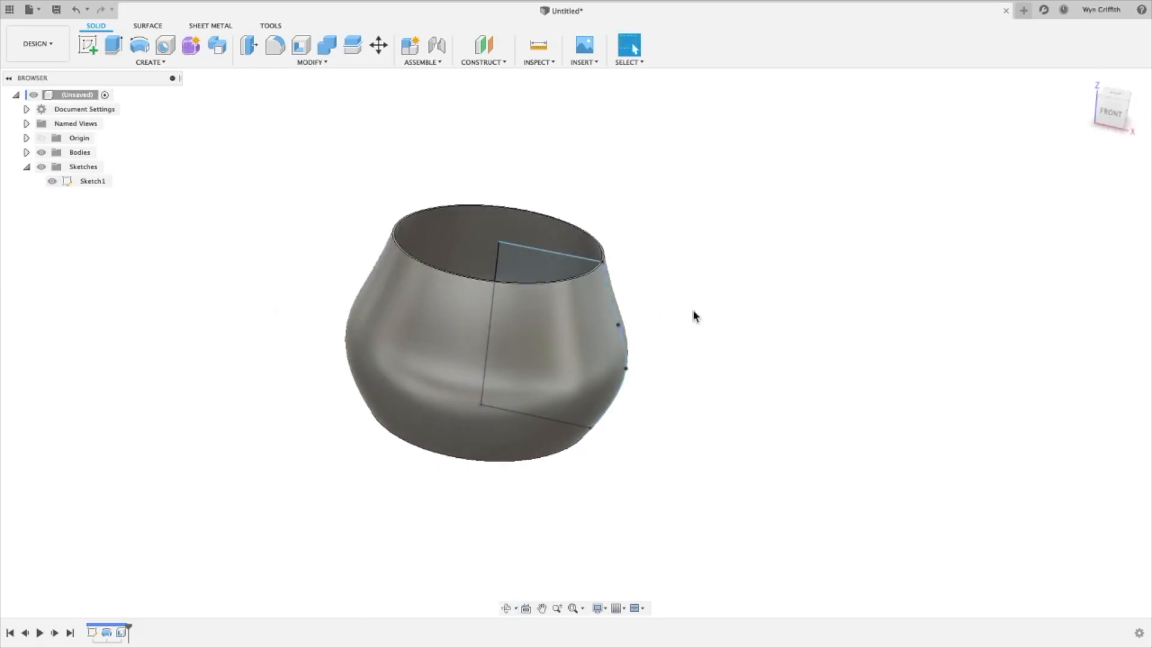
# Step: Reshape the vase directly in the model by moving the lower spline point inward and the upper one to about X 59, Z 81 mm
pyautogui.moveTo(618, 324); pyautogui.dragTo(625, 322)
pyautogui.moveTo(631, 368); pyautogui.dragTo(610, 388)
pyautogui.keyDown('shift'); pyautogui.moveTo(697, 396); pyautogui.dragTo(638, 324, button='middle'); pyautogui.keyUp('shift')
pyautogui.click(615, 324)
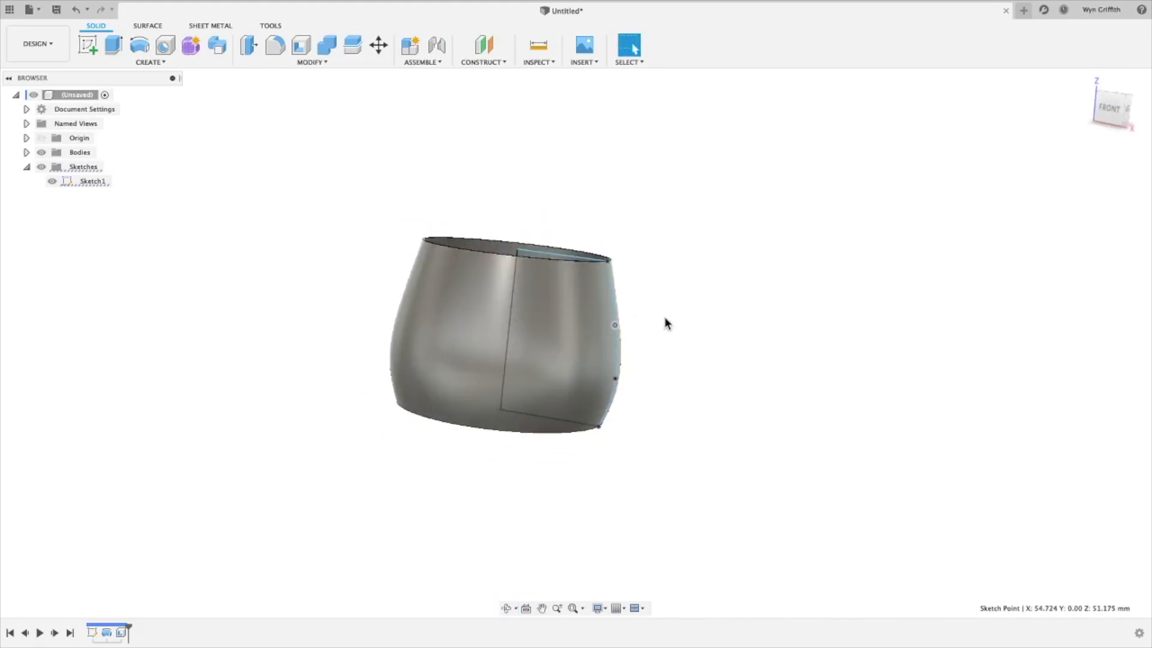
pyautogui.moveTo(615, 324); pyautogui.dragTo(628, 265)
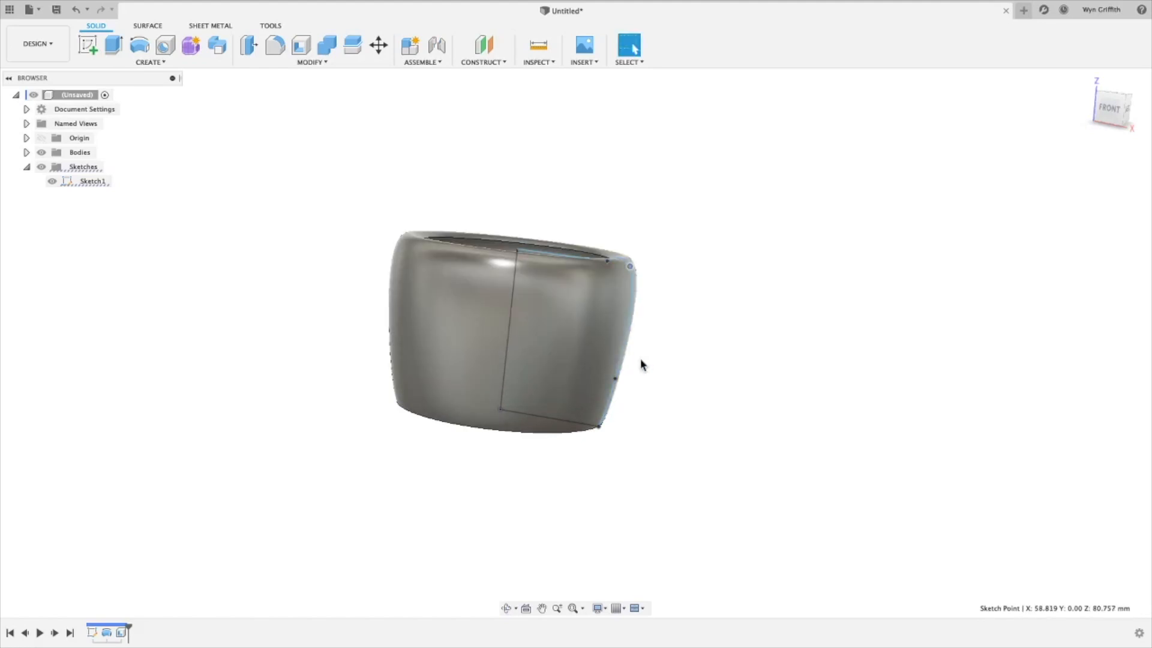
pyautogui.keyDown('shift'); pyautogui.moveTo(534, 346); pyautogui.dragTo(634, 335, button='middle'); pyautogui.keyUp('shift')
pyautogui.keyDown('shift'); pyautogui.moveTo(641, 294); pyautogui.dragTo(616, 269, button='middle'); pyautogui.keyUp('shift')
pyautogui.scroll(5, 534, 247)
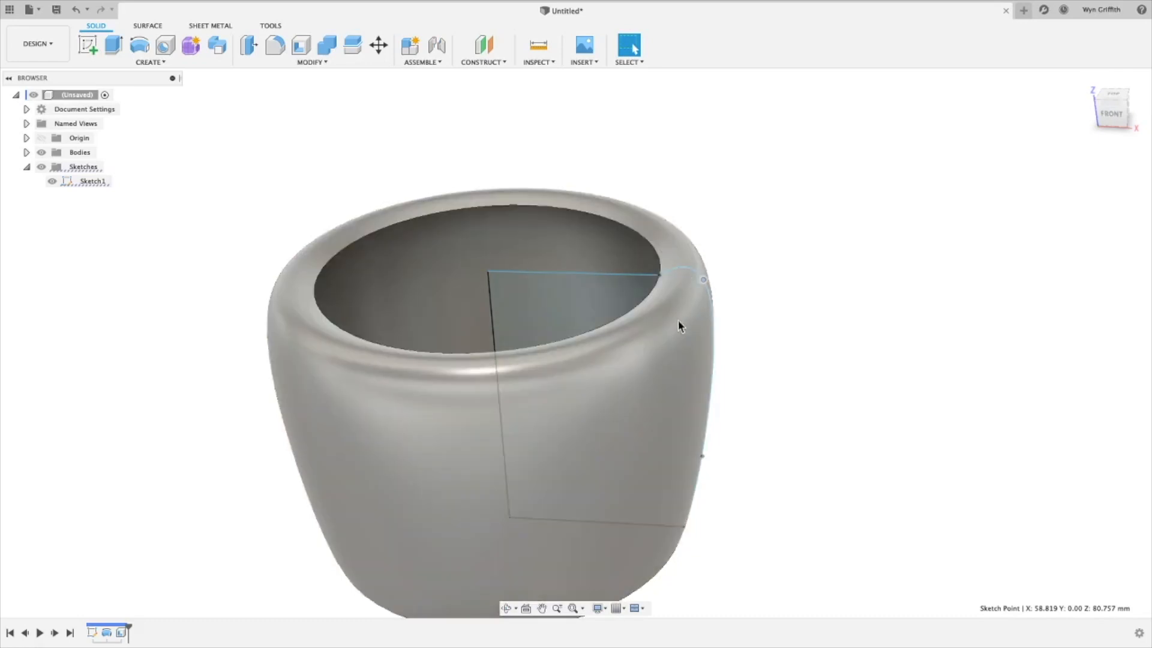
# Step: Lower the upper spline point of the vase profile directly in the model to about X 56, Z 69 mm
pyautogui.scroll(-3, 738, 294)
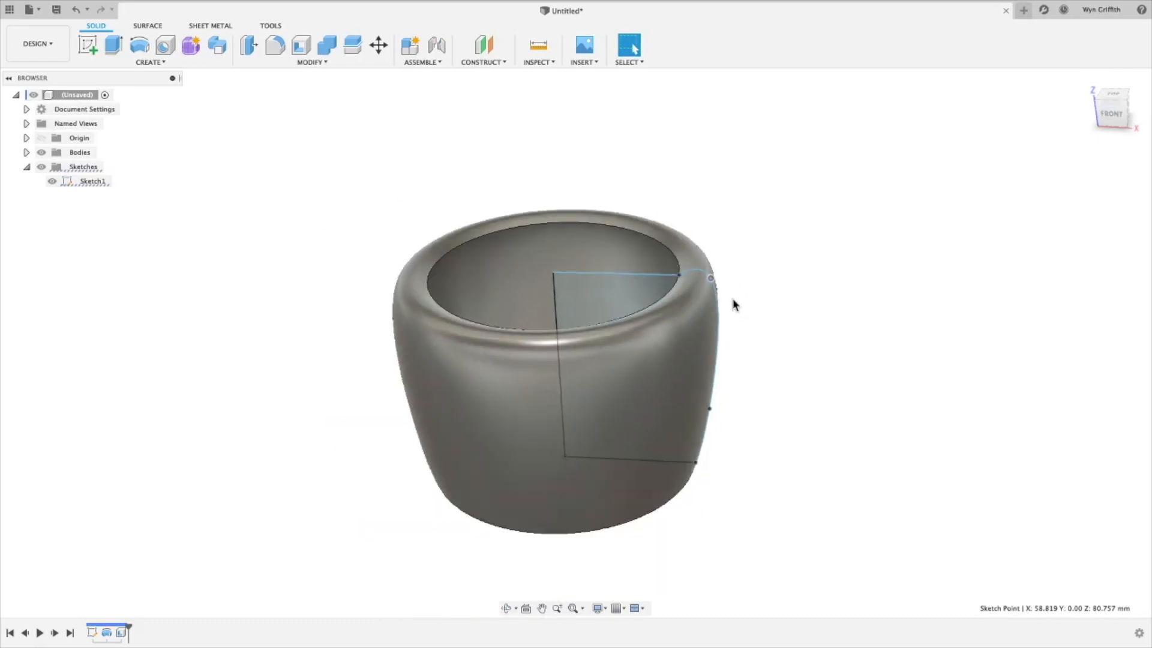
pyautogui.moveTo(711, 279); pyautogui.dragTo(704, 306)
pyautogui.moveTo(653, 306)
pyautogui.keyDown('shift'); pyautogui.mouseDown(button='middle')
pyautogui.moveTo(644, 269)
pyautogui.moveTo(632, 290)
pyautogui.moveTo(643, 313)
pyautogui.moveTo(657, 287)
pyautogui.moveTo(645, 297)
pyautogui.mouseUp(button='middle'); pyautogui.keyUp('shift')
pyautogui.press('Escape')
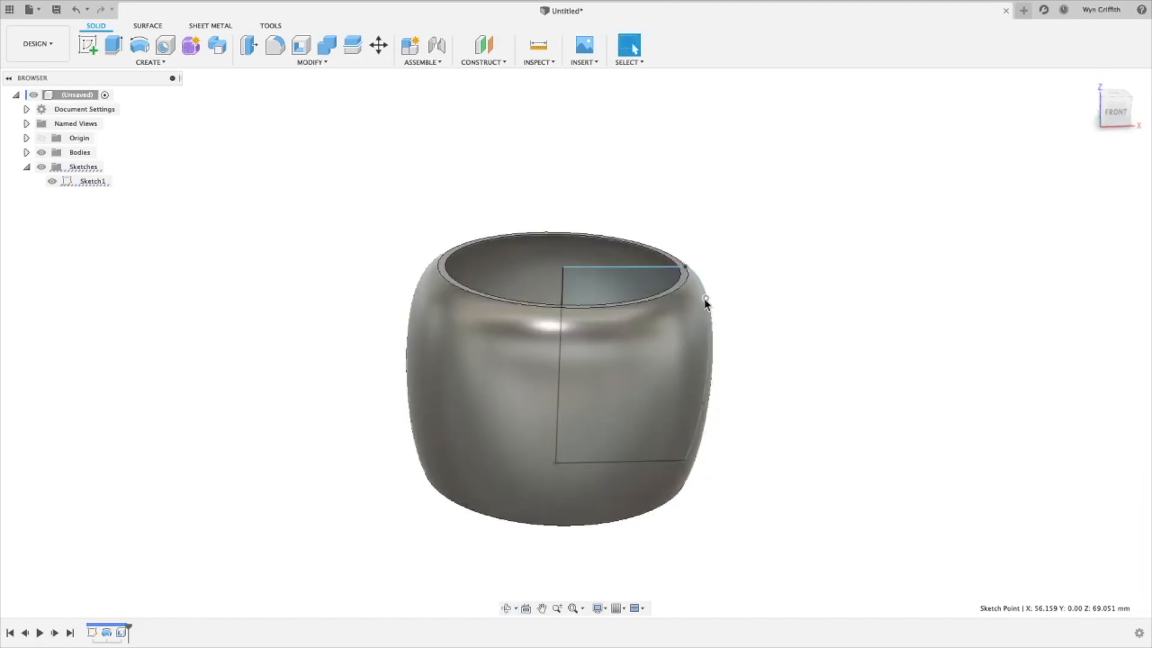
pyautogui.keyDown('shift'); pyautogui.moveTo(723, 296); pyautogui.dragTo(744, 338, button='middle'); pyautogui.keyUp('shift')
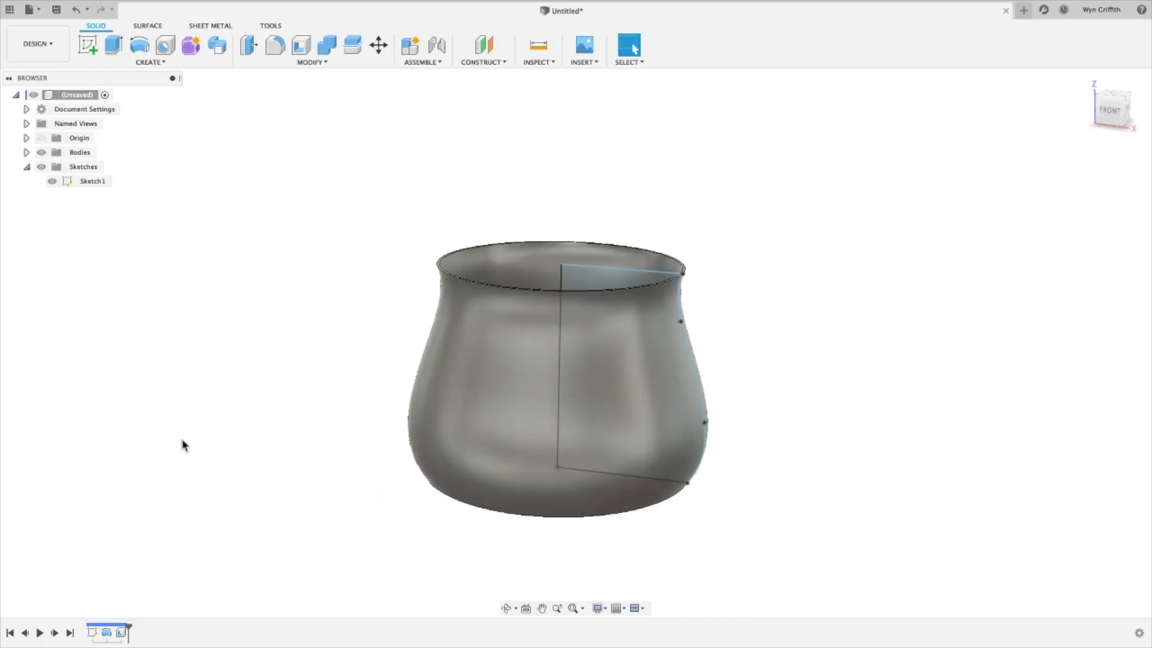
# Step: Reopen the vase profile sketch for editing and dimension its vertical axis line at 150 mm
pyautogui.rightClick(93, 635)
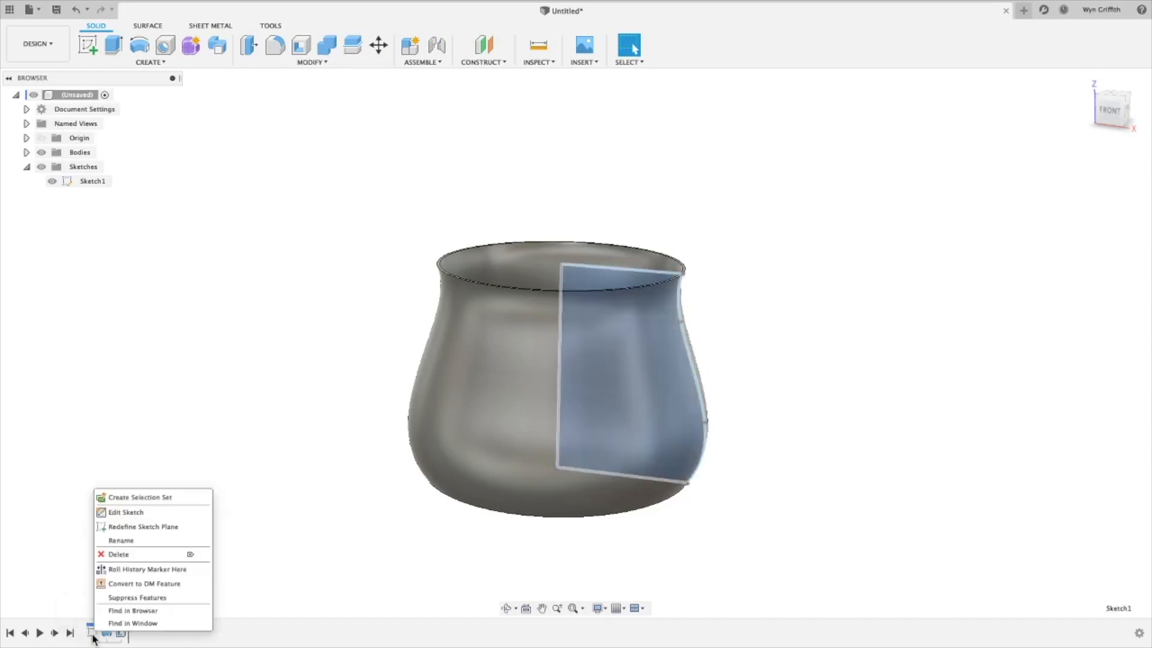
pyautogui.click(139, 515)
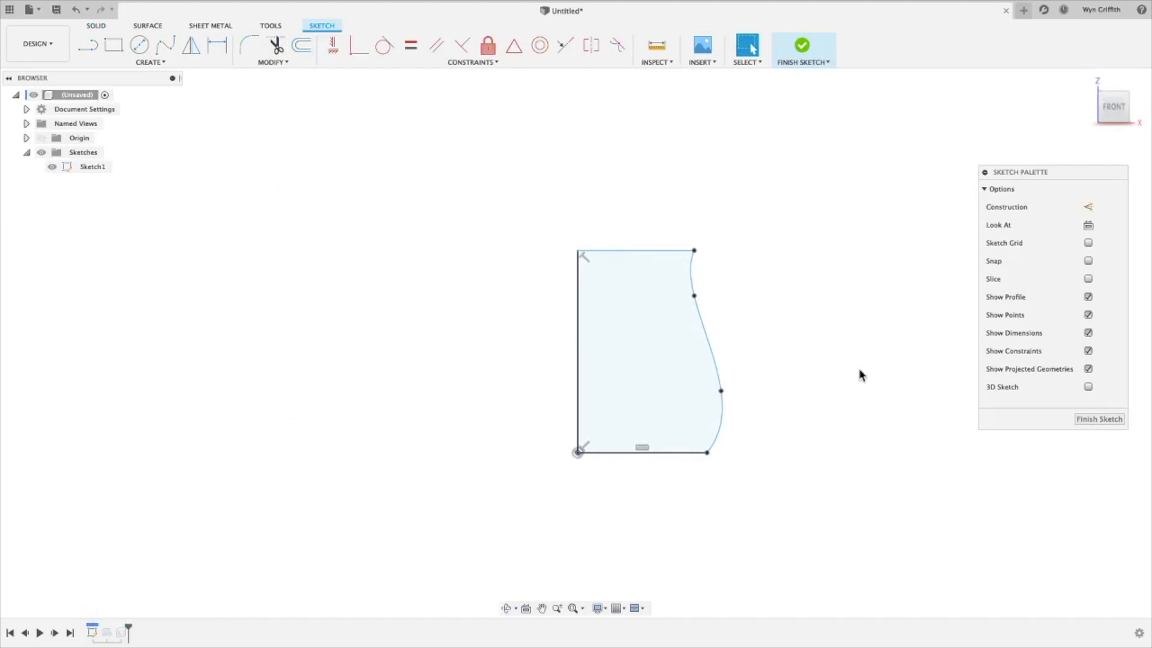
pyautogui.click(218, 46)
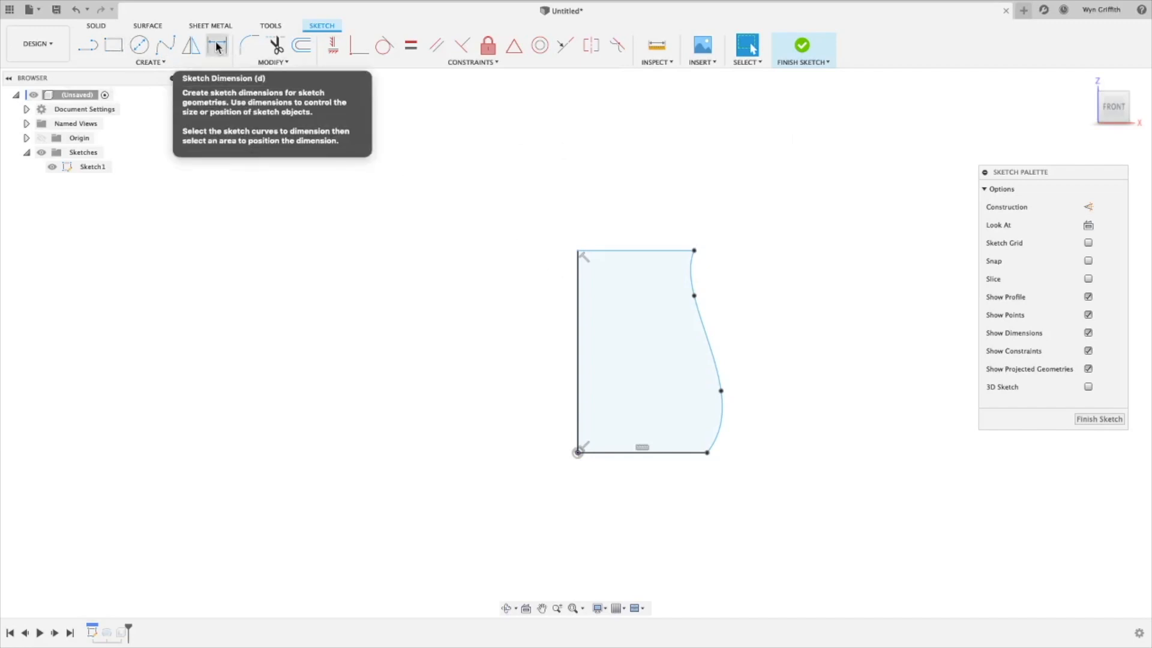
pyautogui.click(218, 46)
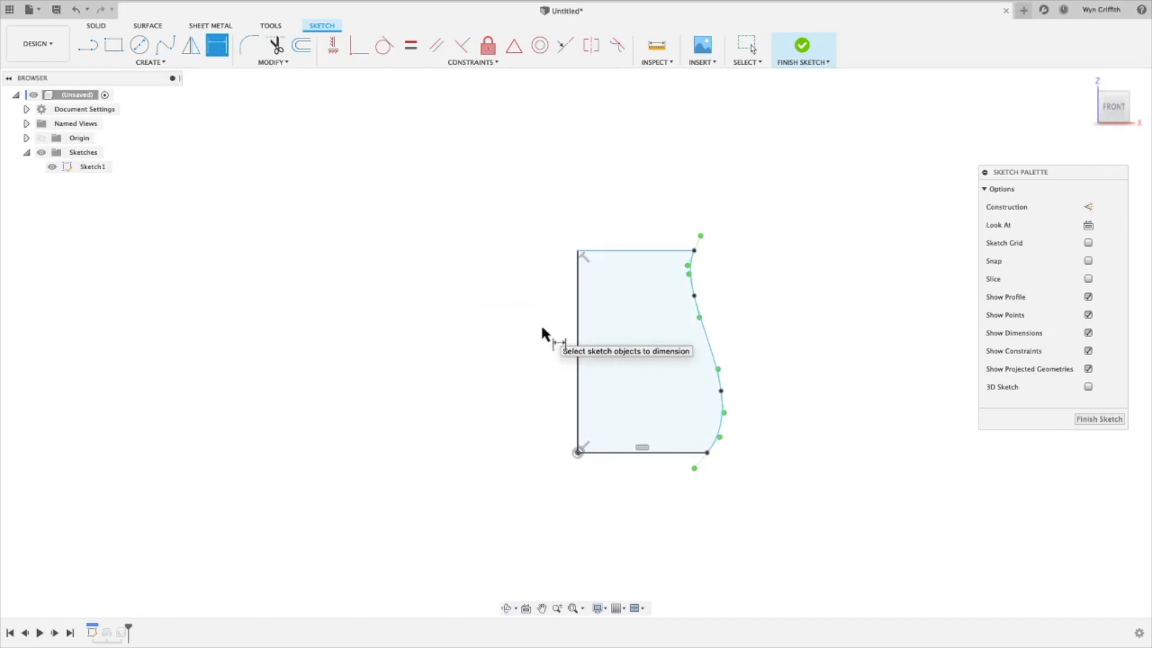
pyautogui.click(578, 355)
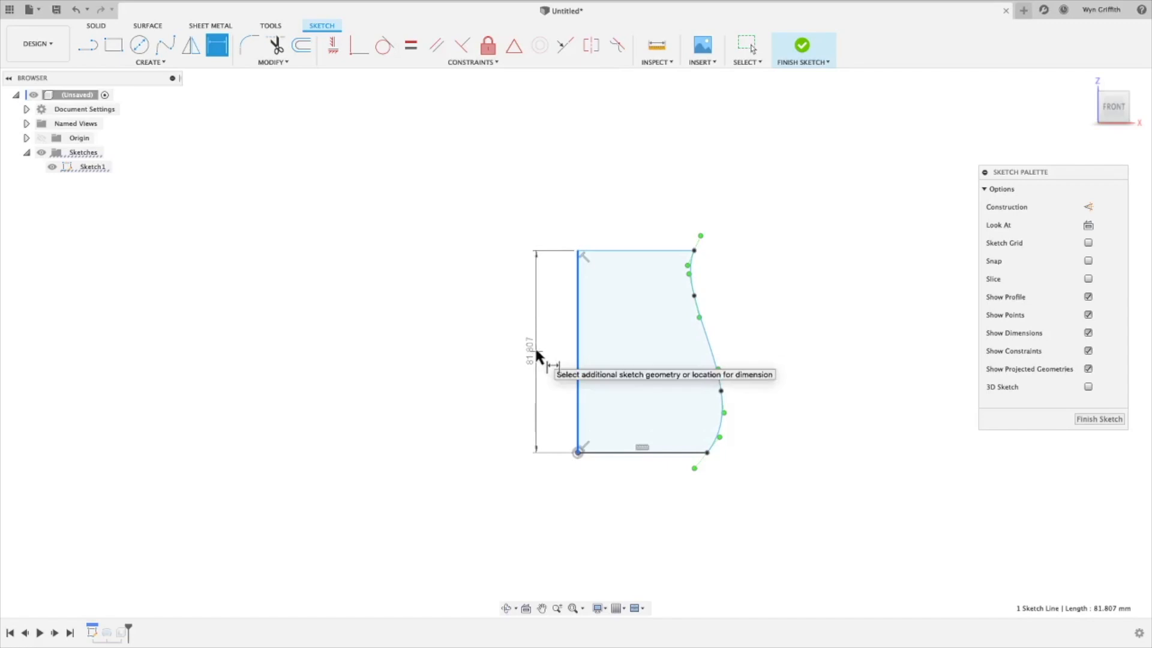
pyautogui.click(537, 355)
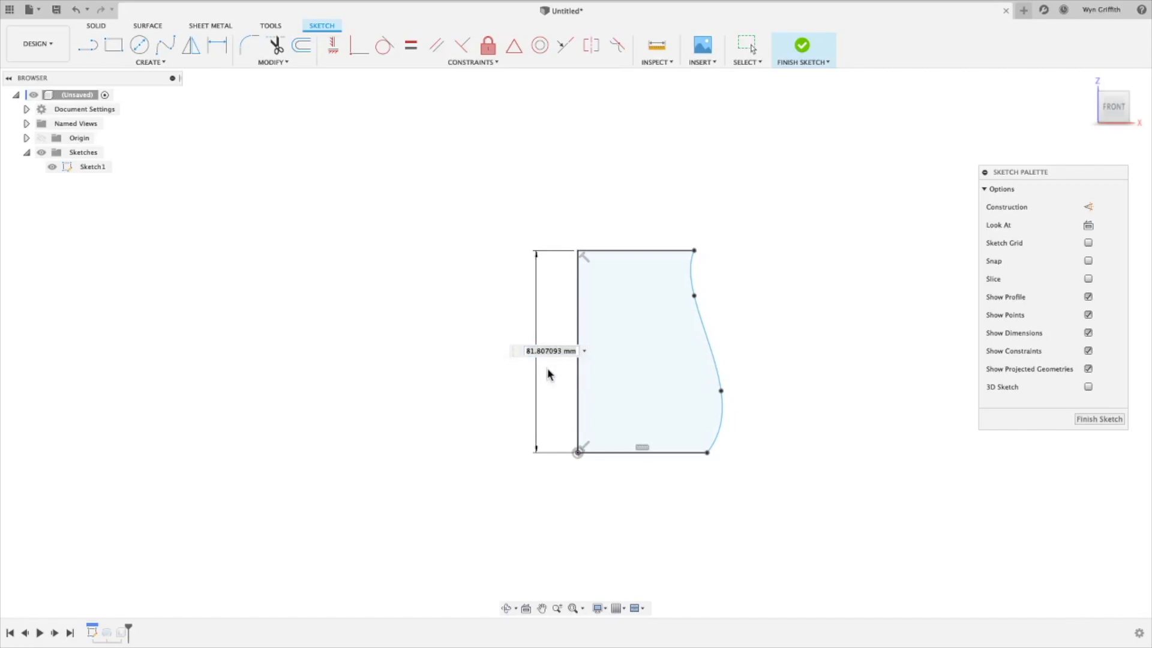
pyautogui.write('150')
pyautogui.press('Return')
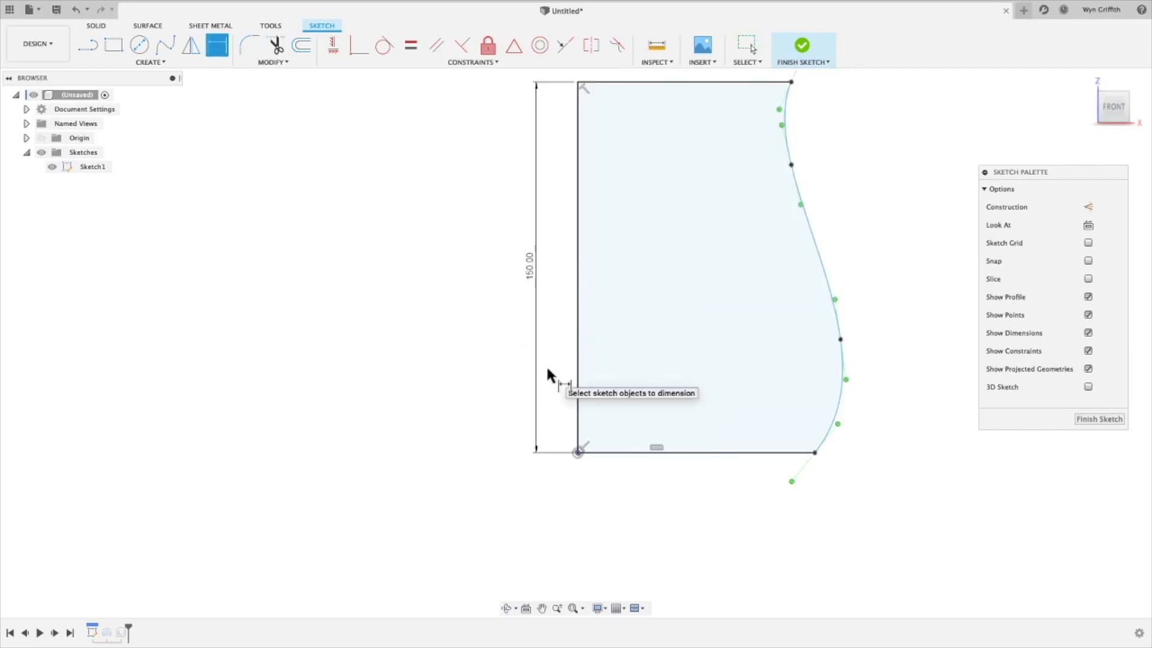
# Step: Dimension the horizontal base line of the vase profile at 40 mm
pyautogui.scroll(-3, 289, 454)
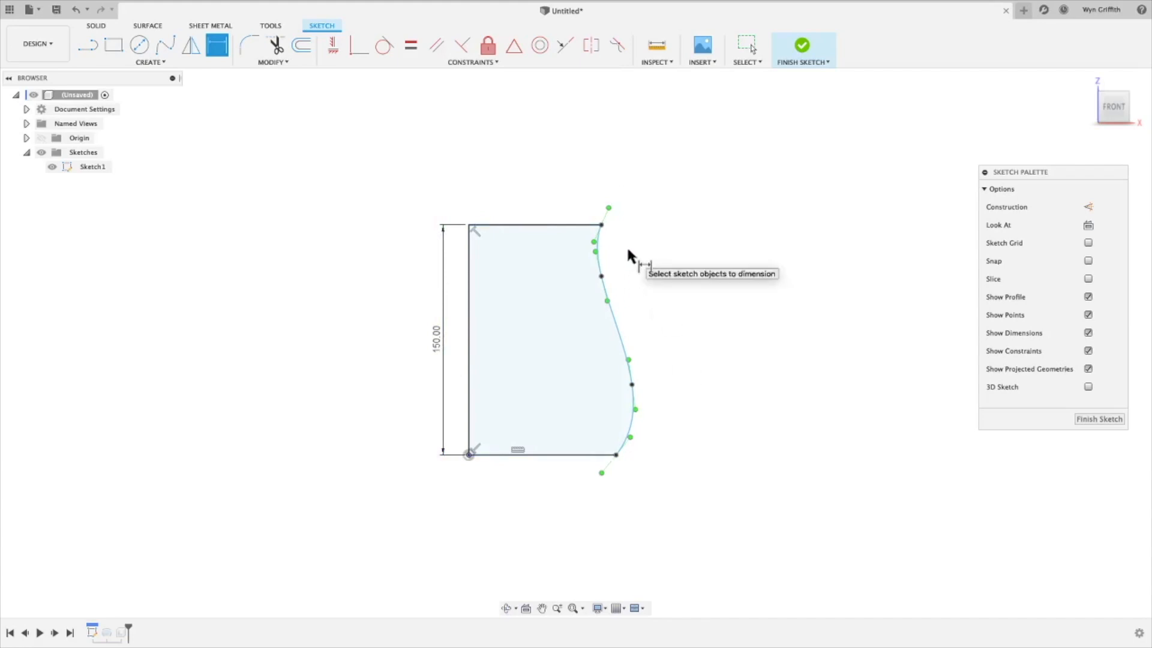
pyautogui.scroll(-1, 537, 451)
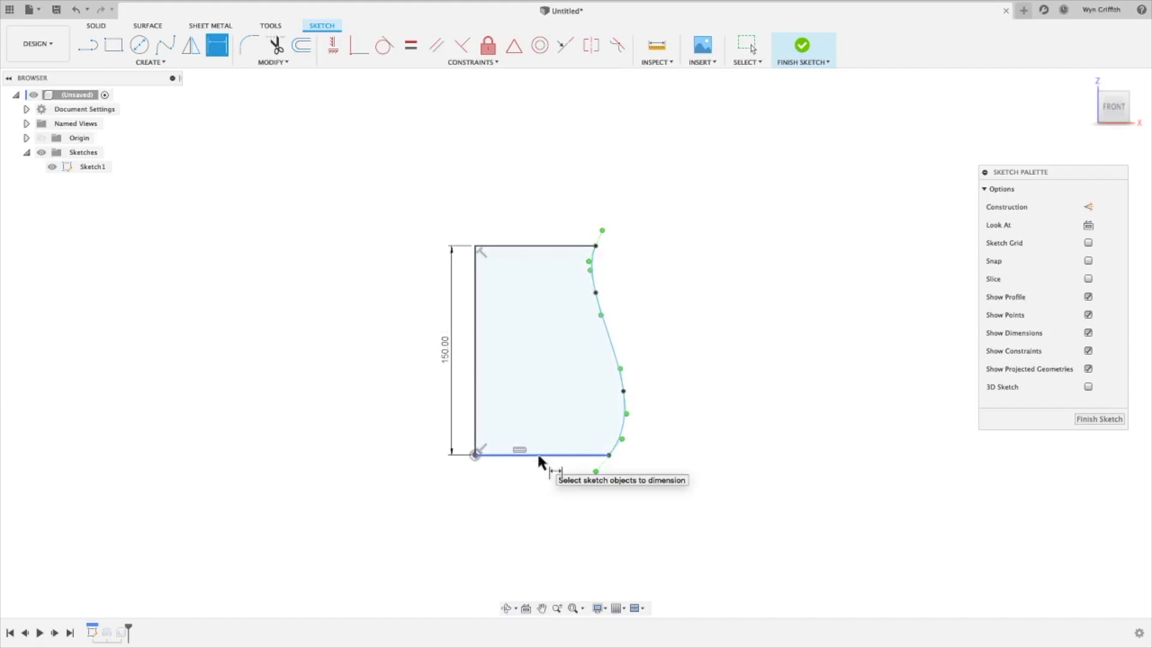
pyautogui.click(538, 455)
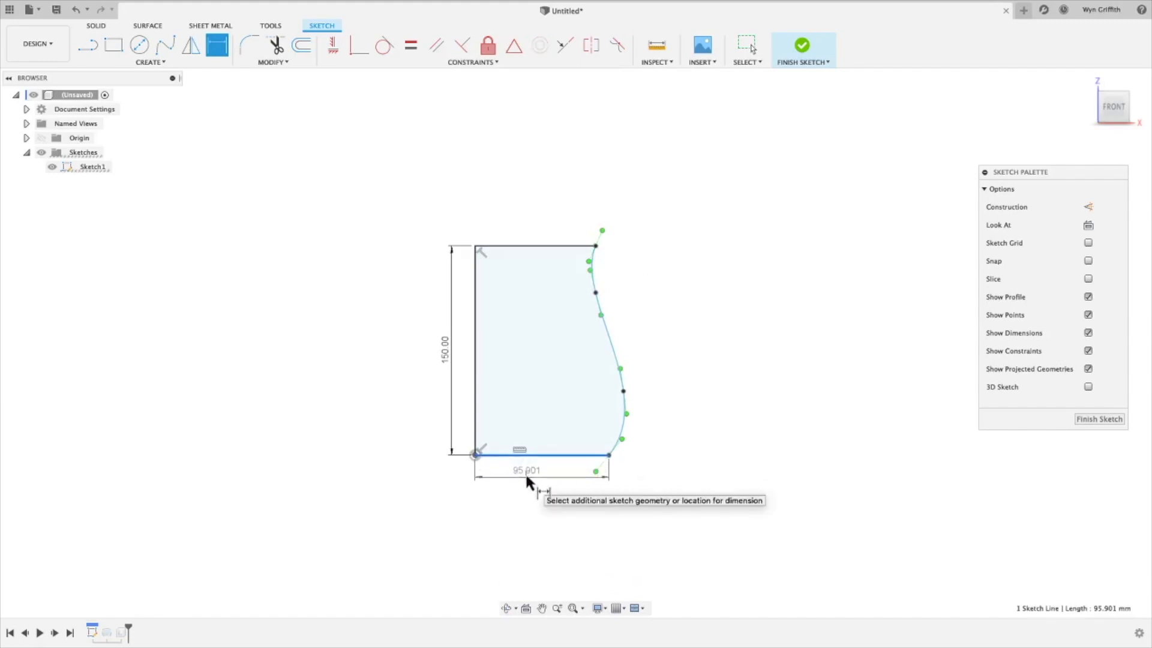
pyautogui.click(533, 476)
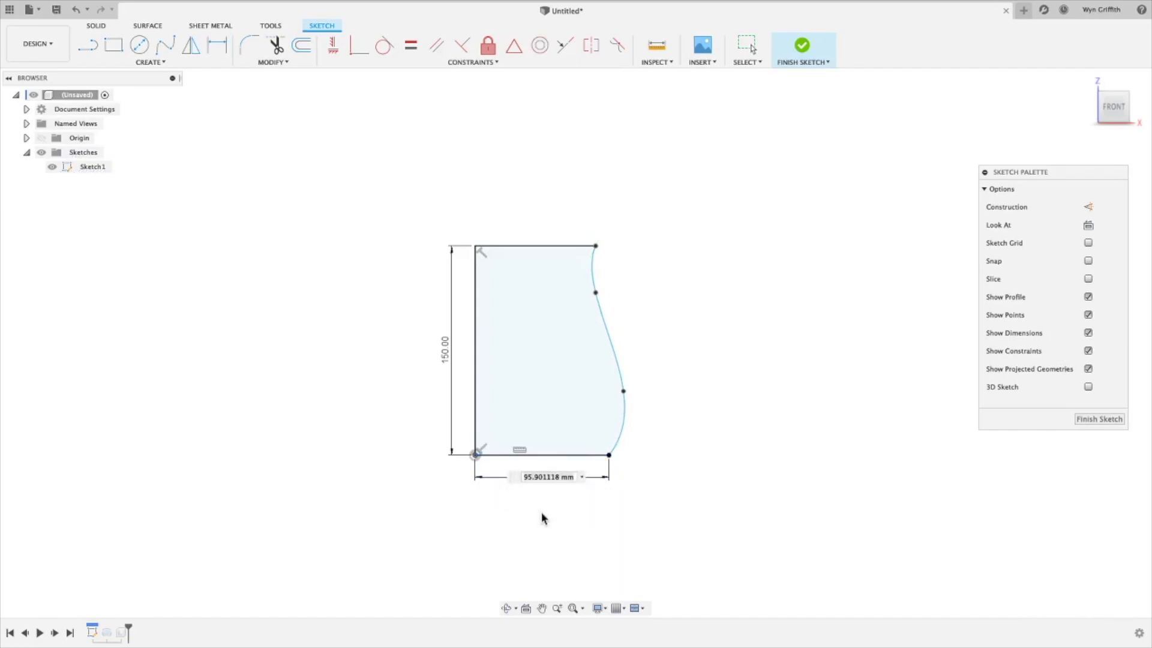
pyautogui.write('40')
pyautogui.press('Return')
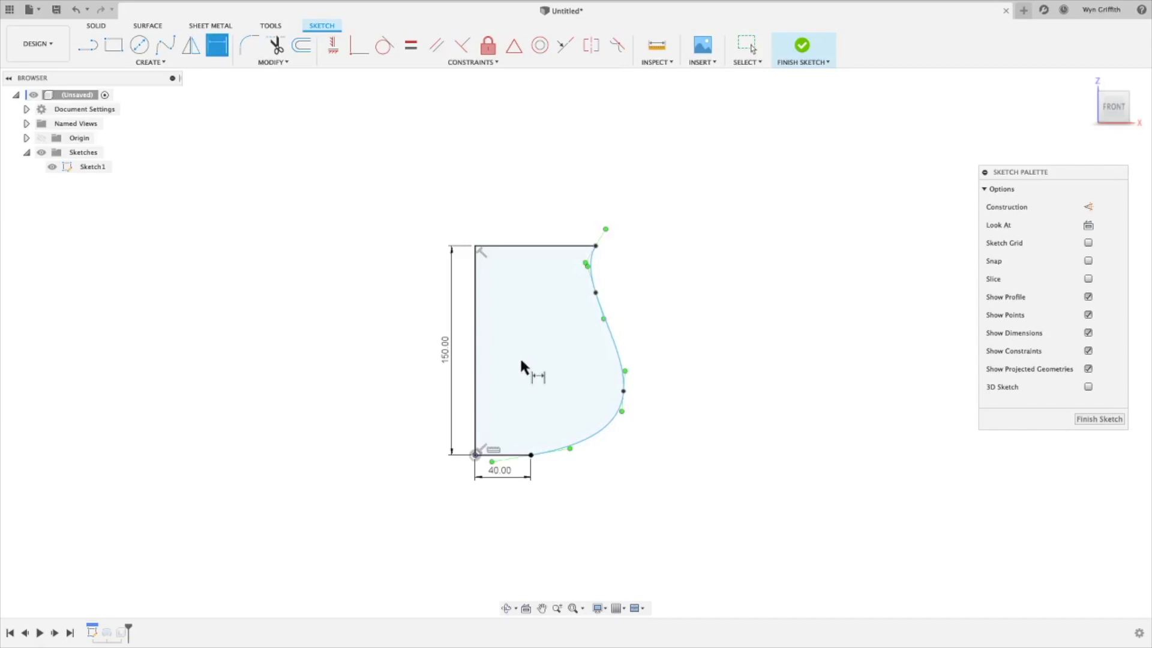
# Step: Dimension the horizontal rim line of the vase profile at 60 mm and finish the sketch
pyautogui.click(524, 246)
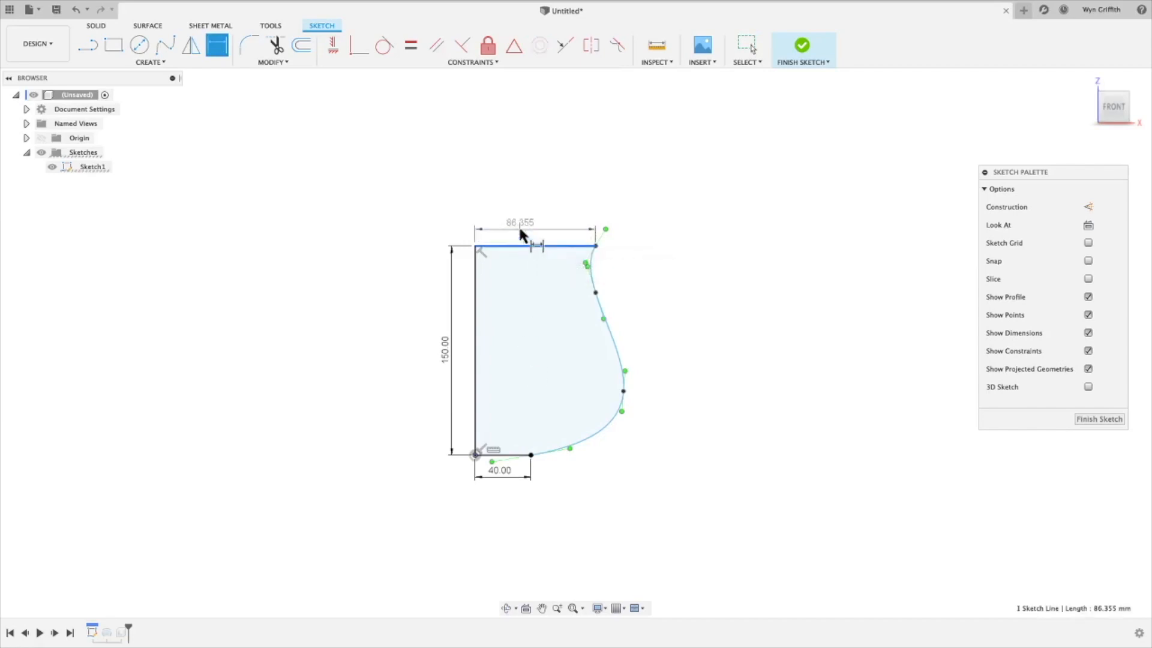
pyautogui.click(519, 223)
pyautogui.write('60')
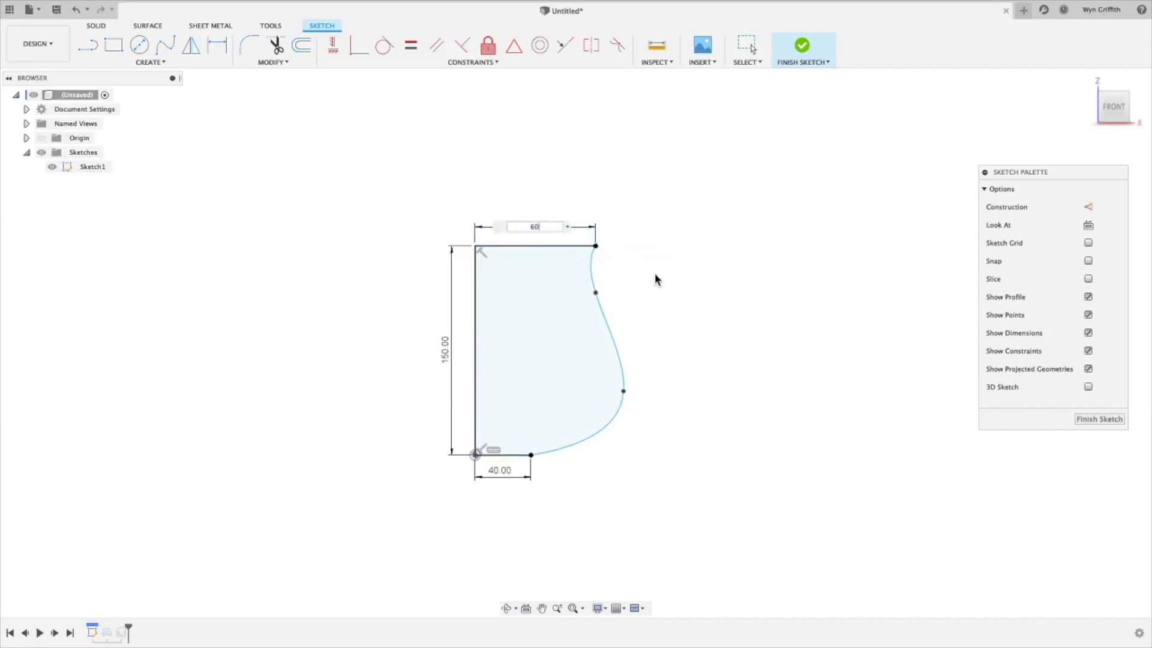
pyautogui.press('Return')
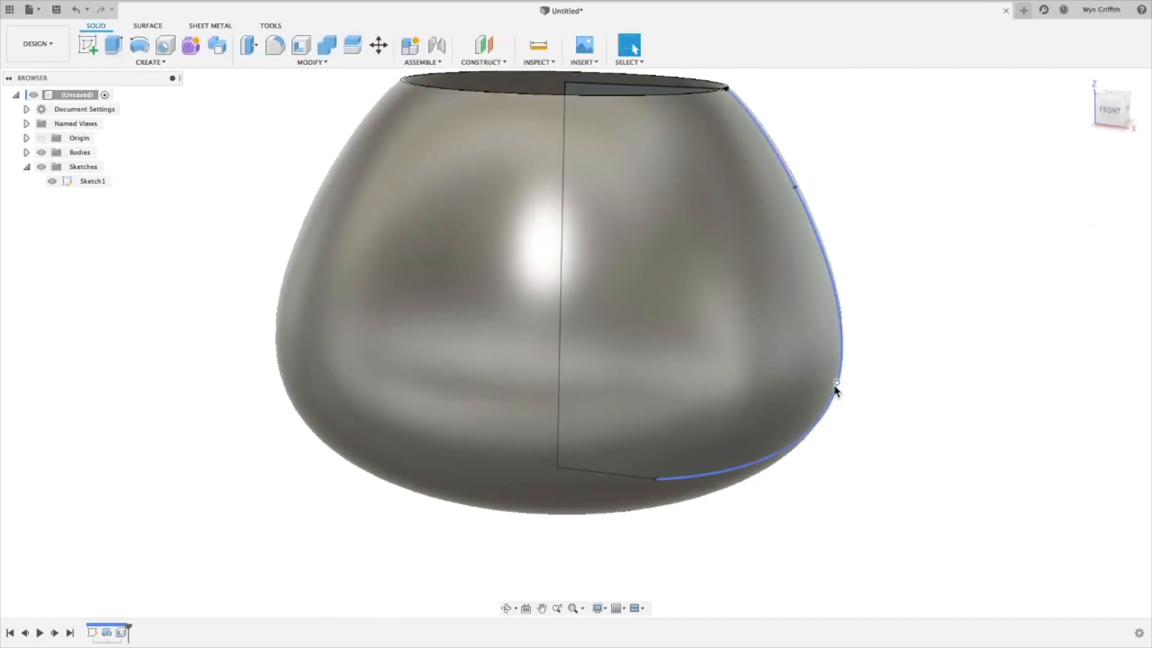
# Step: Reshape the vase in the model by moving the lower spline point to about X 80, Z 50 mm and the upper to about X 63, Z 99 mm
pyautogui.moveTo(836, 391); pyautogui.dragTo(765, 365)
pyautogui.keyDown('shift'); pyautogui.moveTo(906, 316); pyautogui.dragTo(905, 333, button='middle'); pyautogui.keyUp('shift')
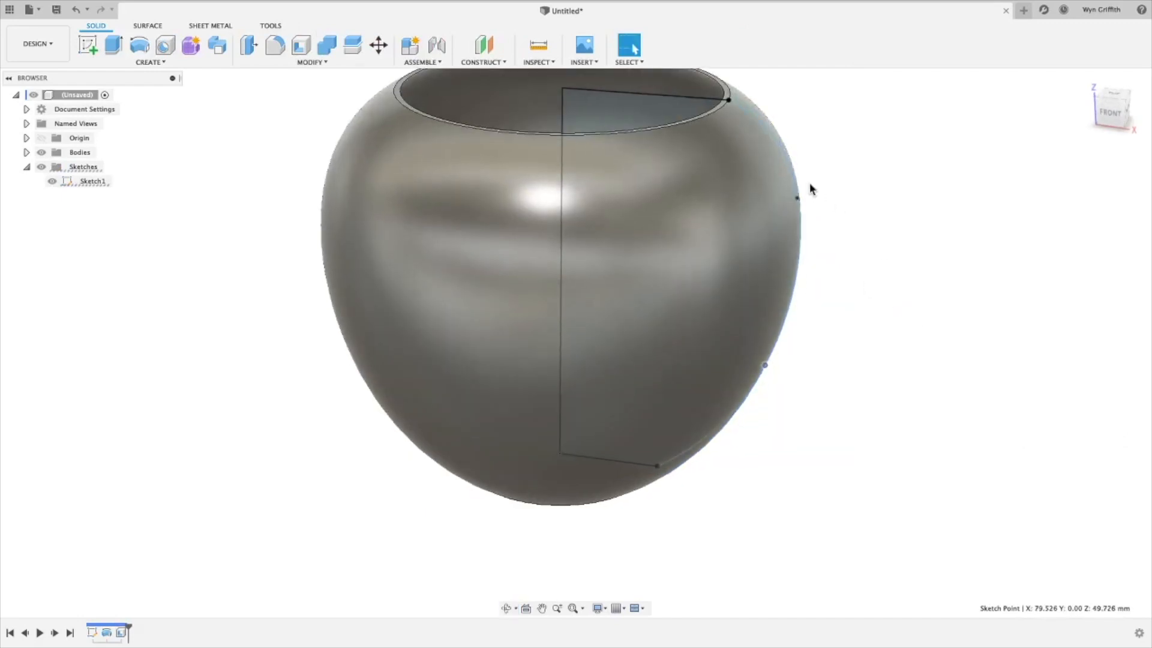
pyautogui.moveTo(797, 203); pyautogui.dragTo(784, 244)
pyautogui.scroll(-3, 864, 262)
pyautogui.scroll(-2, 863, 258)
pyautogui.scroll(-5, 369, 284)
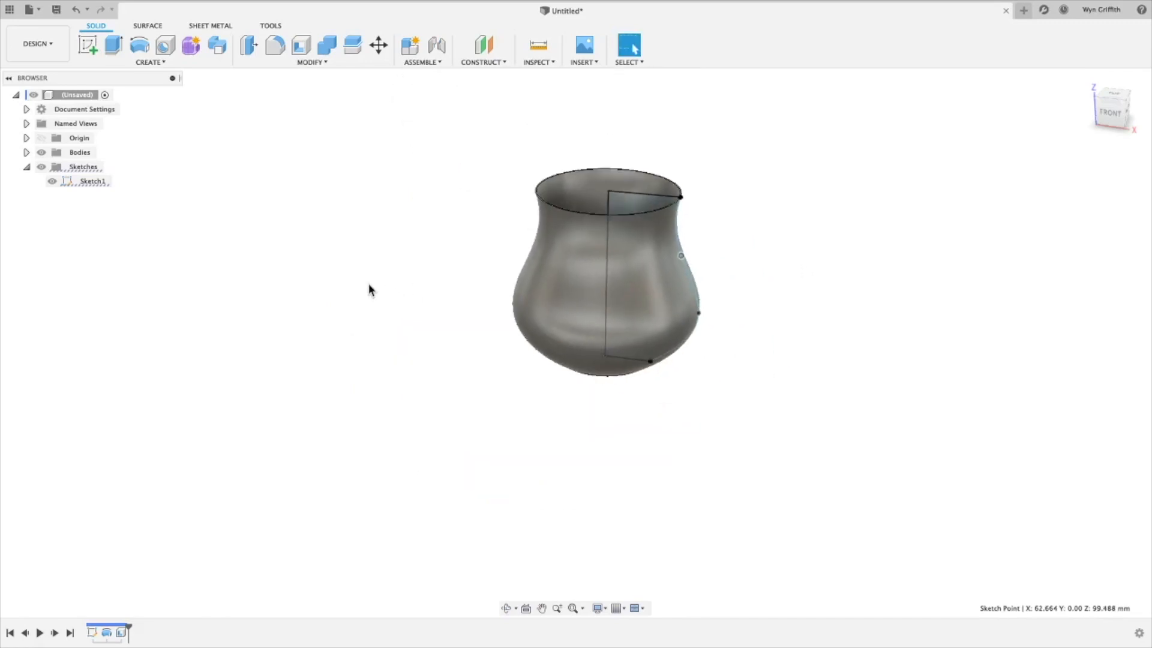
pyautogui.keyDown('shift'); pyautogui.moveTo(388, 276); pyautogui.dragTo(378, 276, button='middle'); pyautogui.keyUp('shift')
pyautogui.scroll(2, 512, 274)
pyautogui.scroll(3, 513, 276)
pyautogui.moveTo(515, 273)
pyautogui.keyDown('shift'); pyautogui.mouseDown(button='middle')
pyautogui.moveTo(522, 219)
pyautogui.moveTo(518, 261)
pyautogui.mouseUp(button='middle'); pyautogui.keyUp('shift')
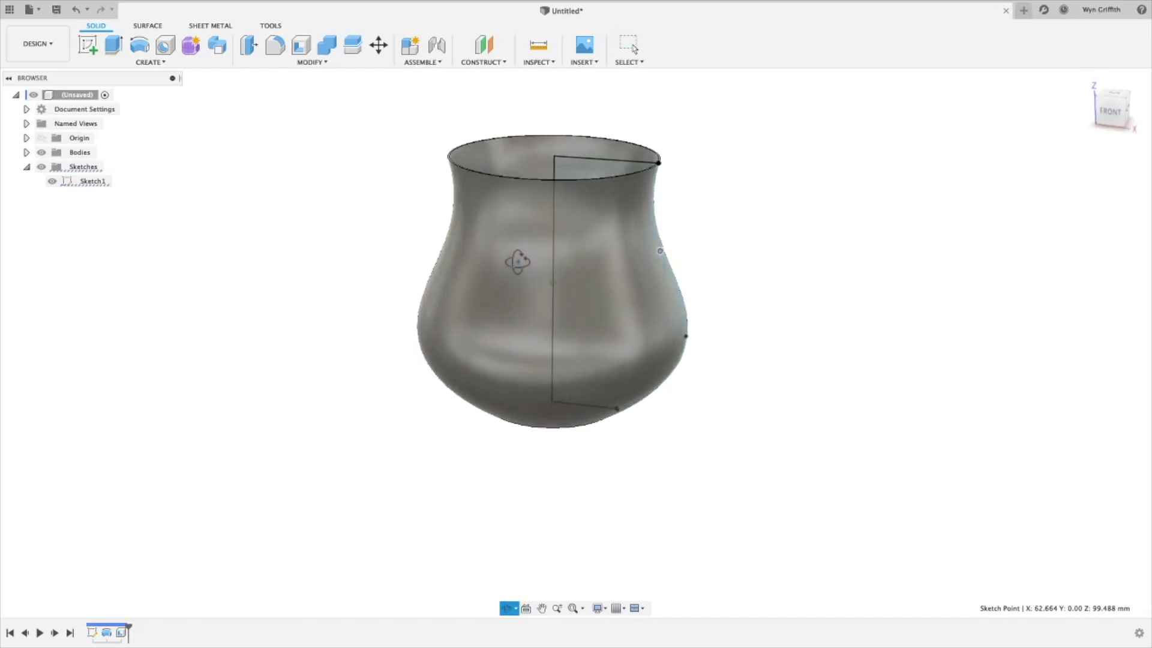
pyautogui.press('Escape')
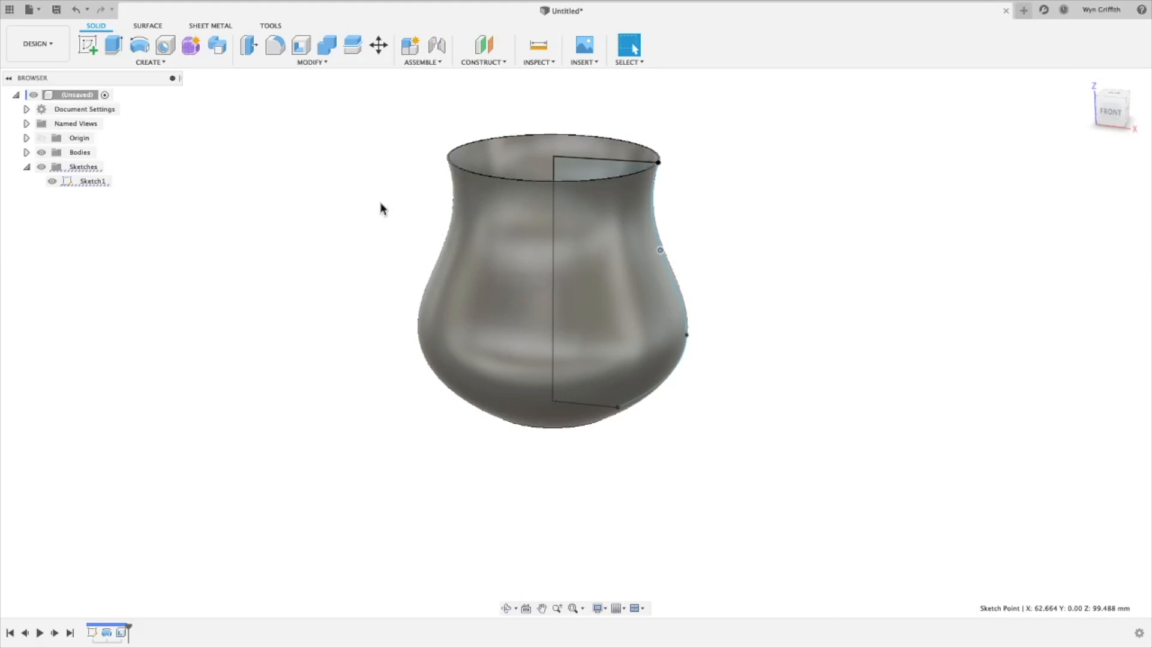